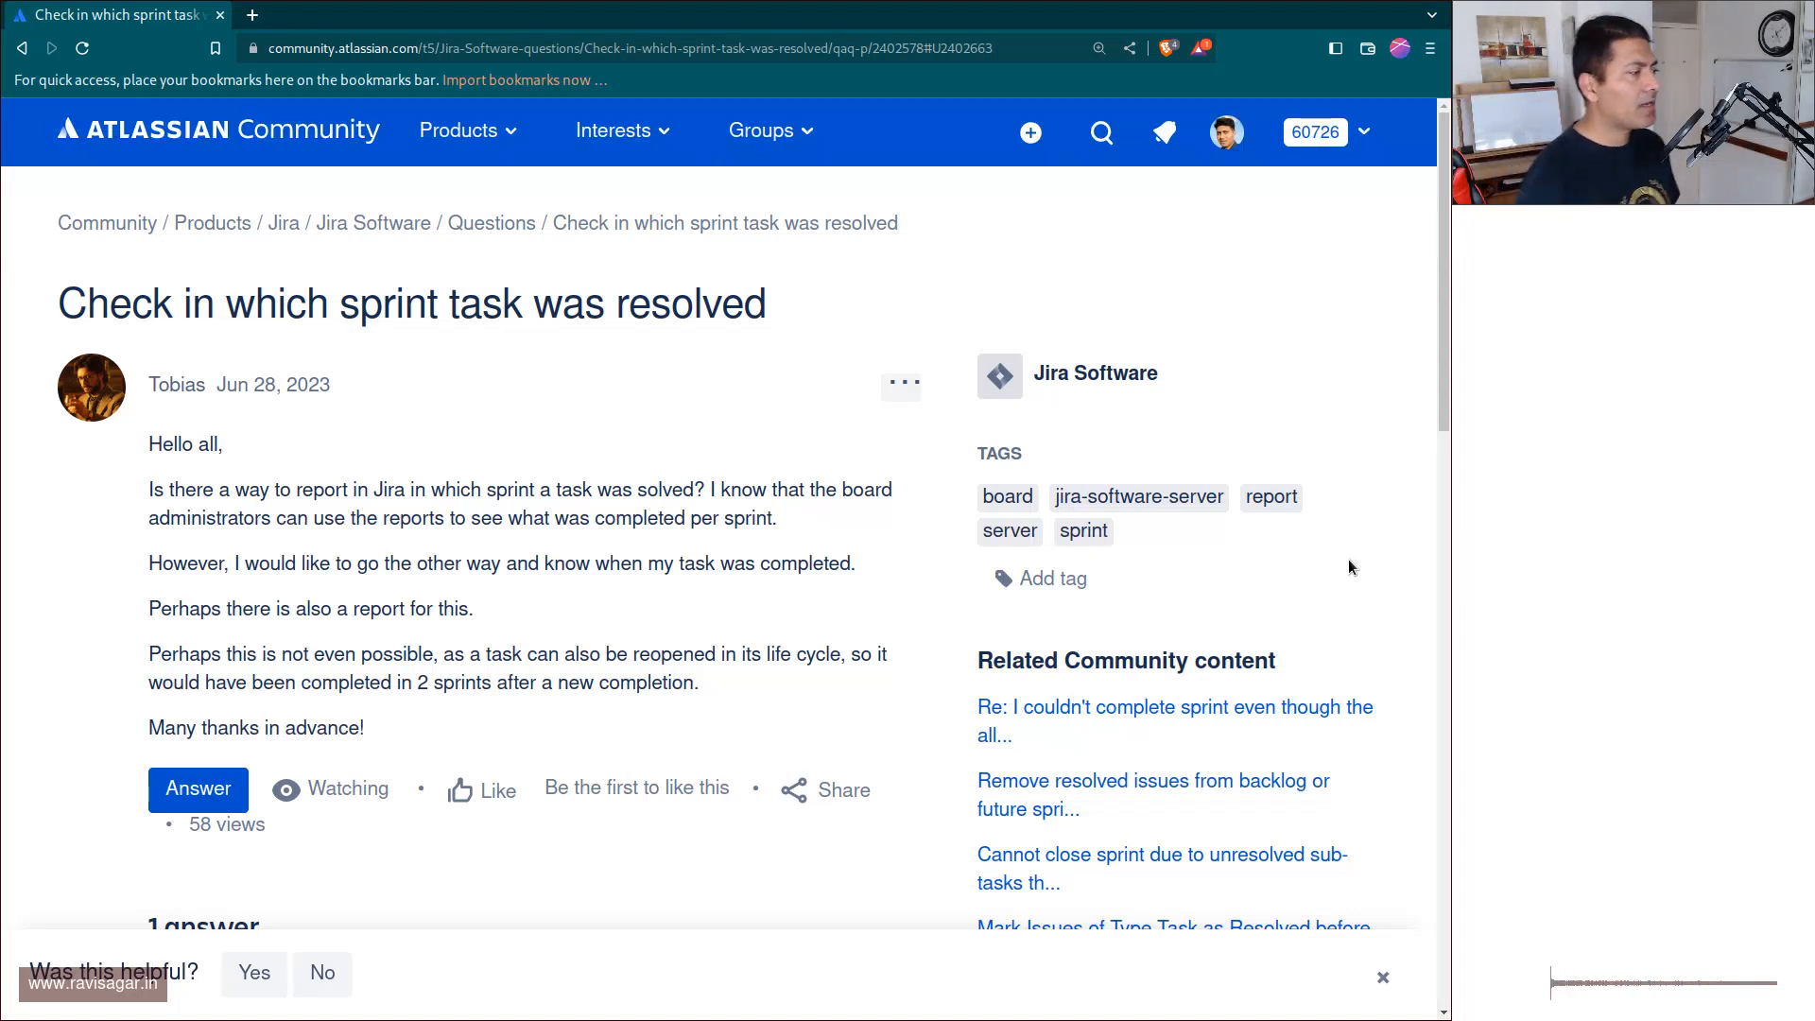
Open the Jira site jiratutorial.atlassian.net in a new browser tab.
key("ctrl+t")
type("jiratutorial.atlassian.net")
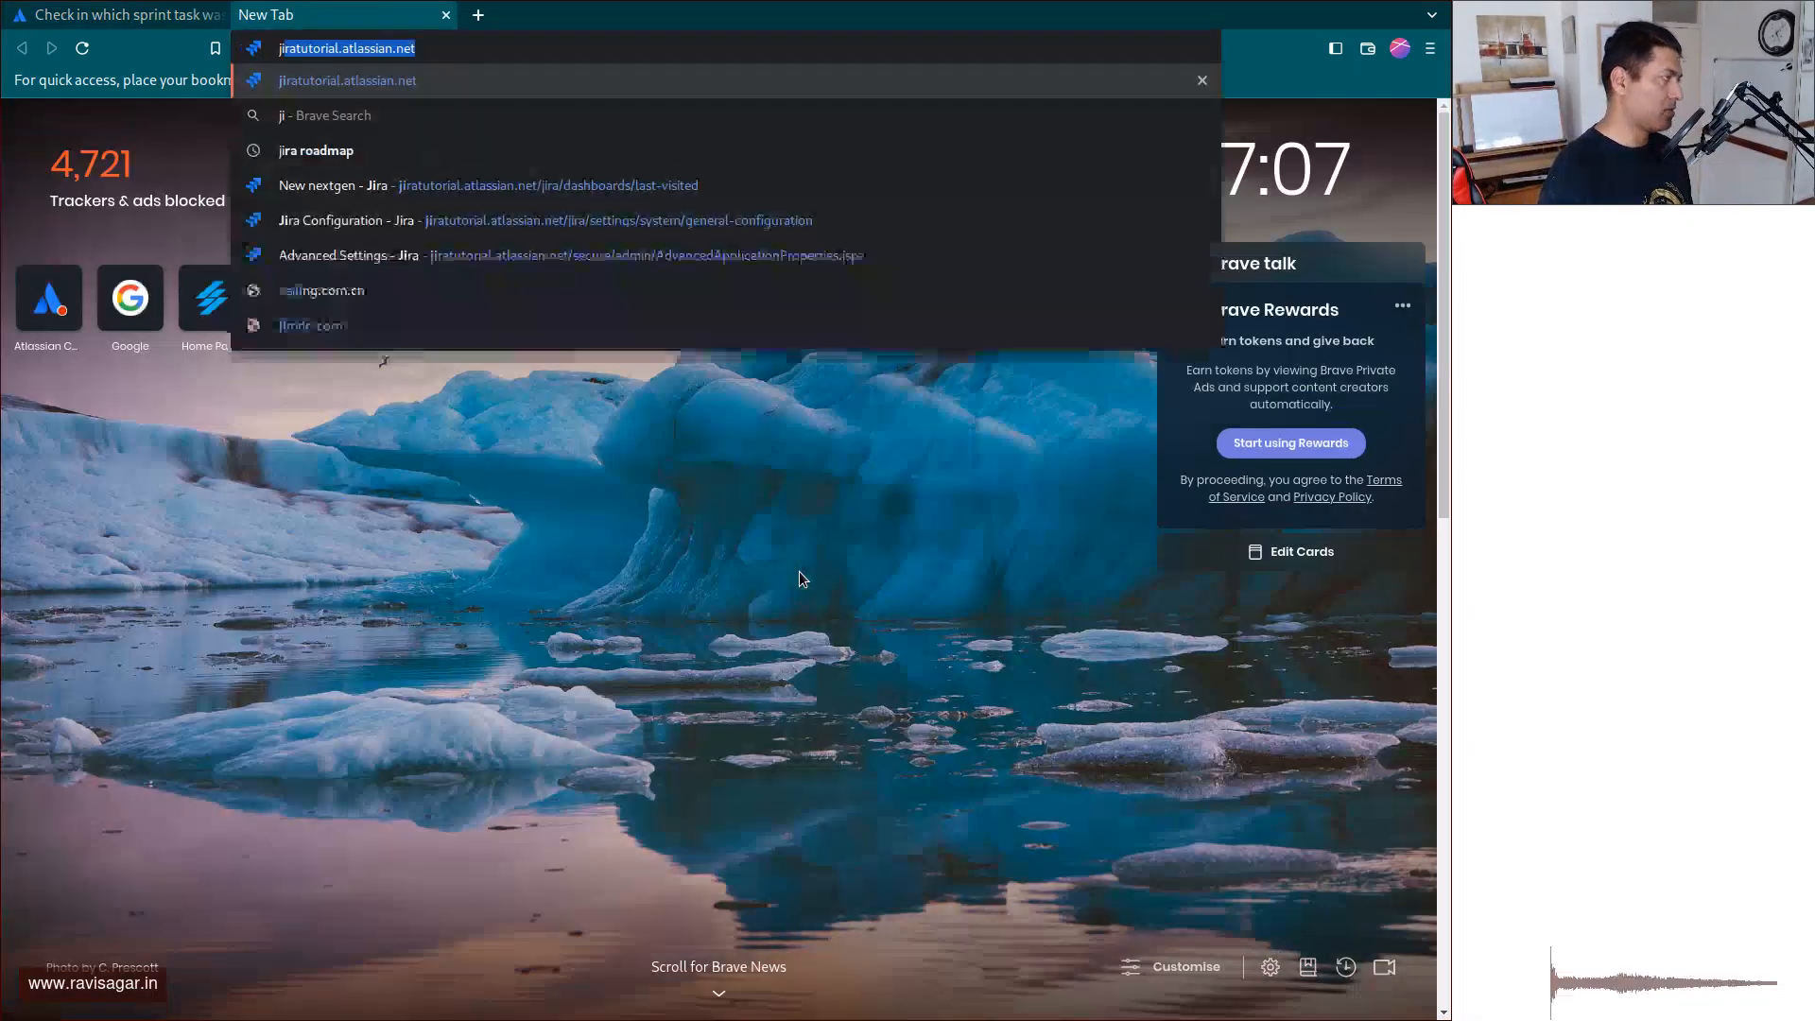
key("Return")
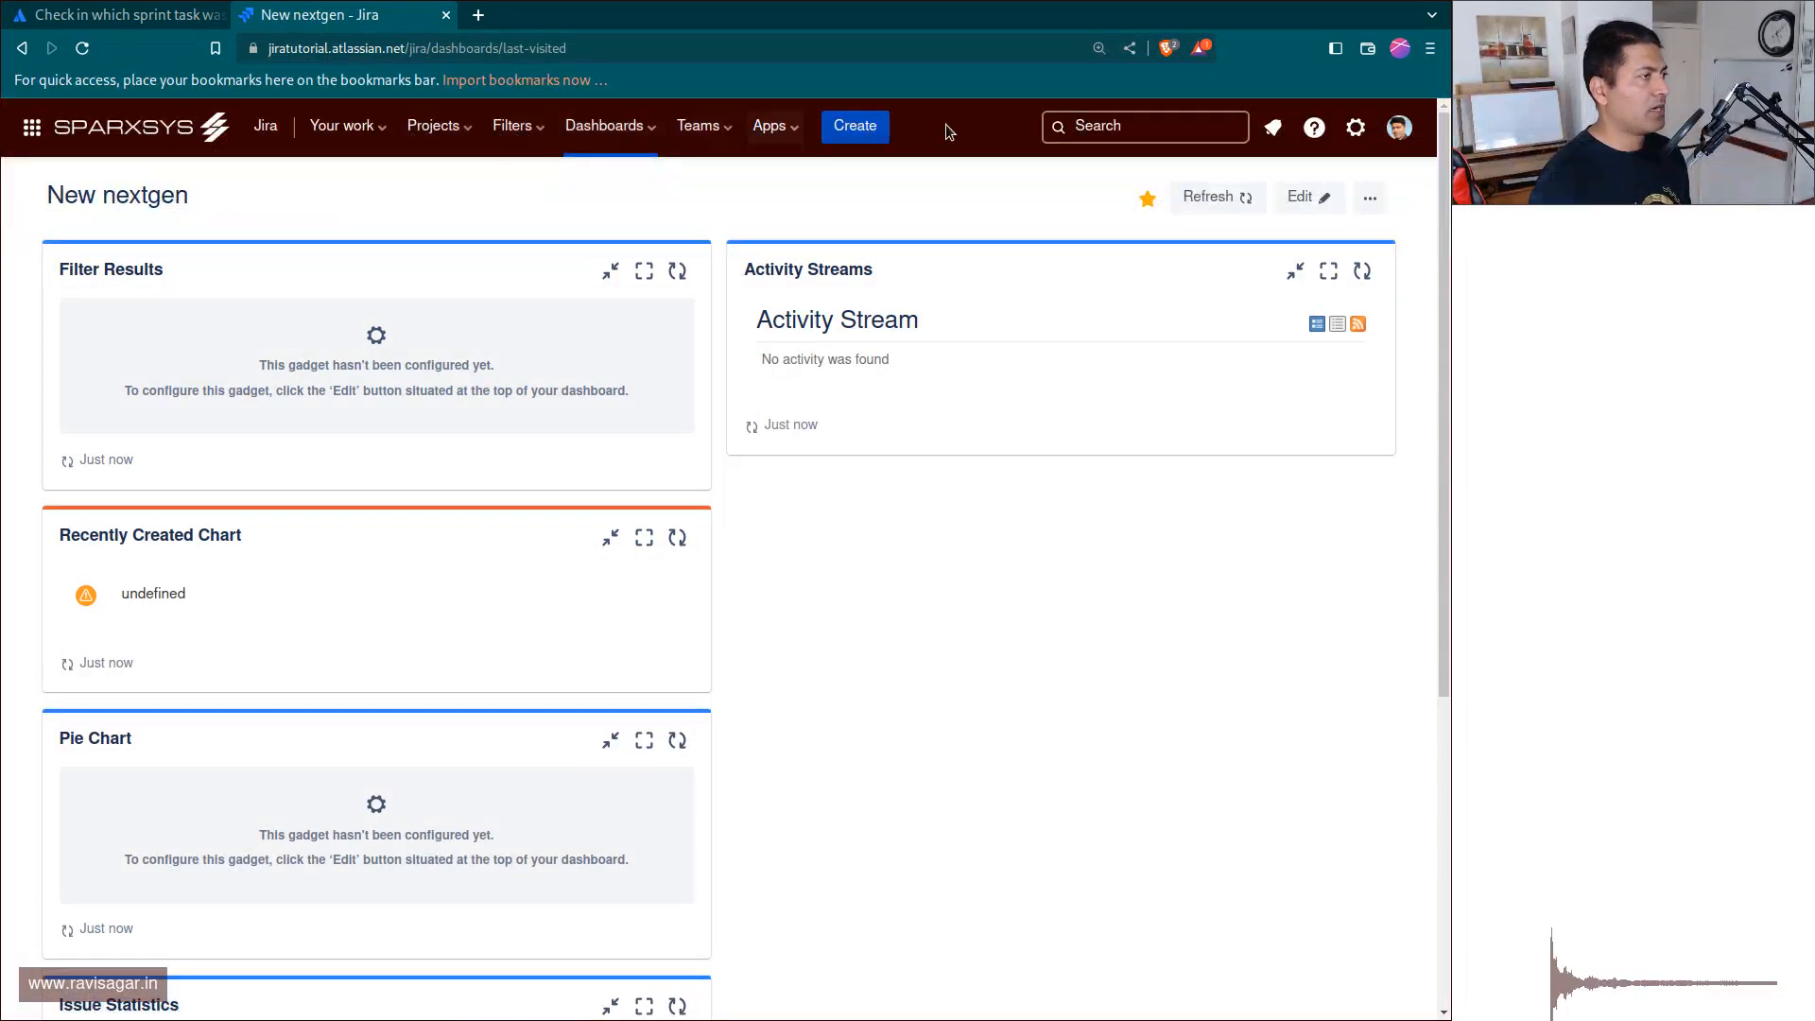
Open the recently viewed issue AN-218 and check the Sprint field in its details.
left_click(1083, 126)
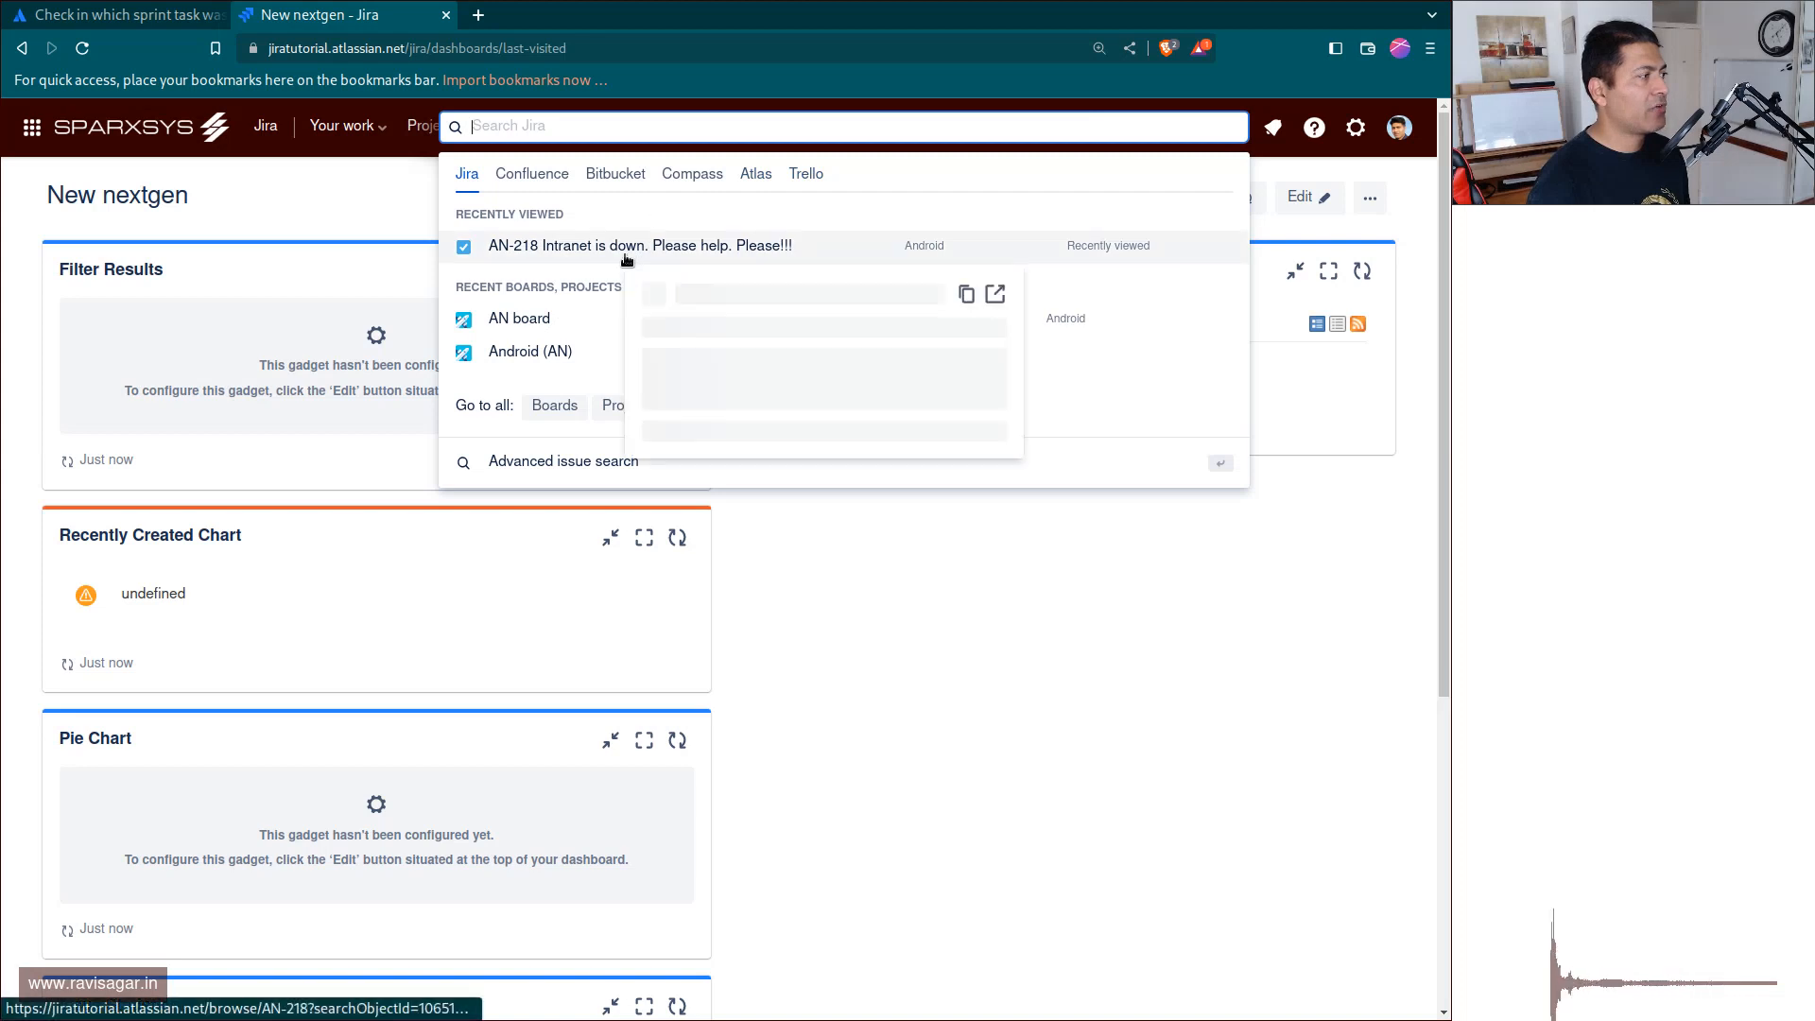
left_click(626, 260)
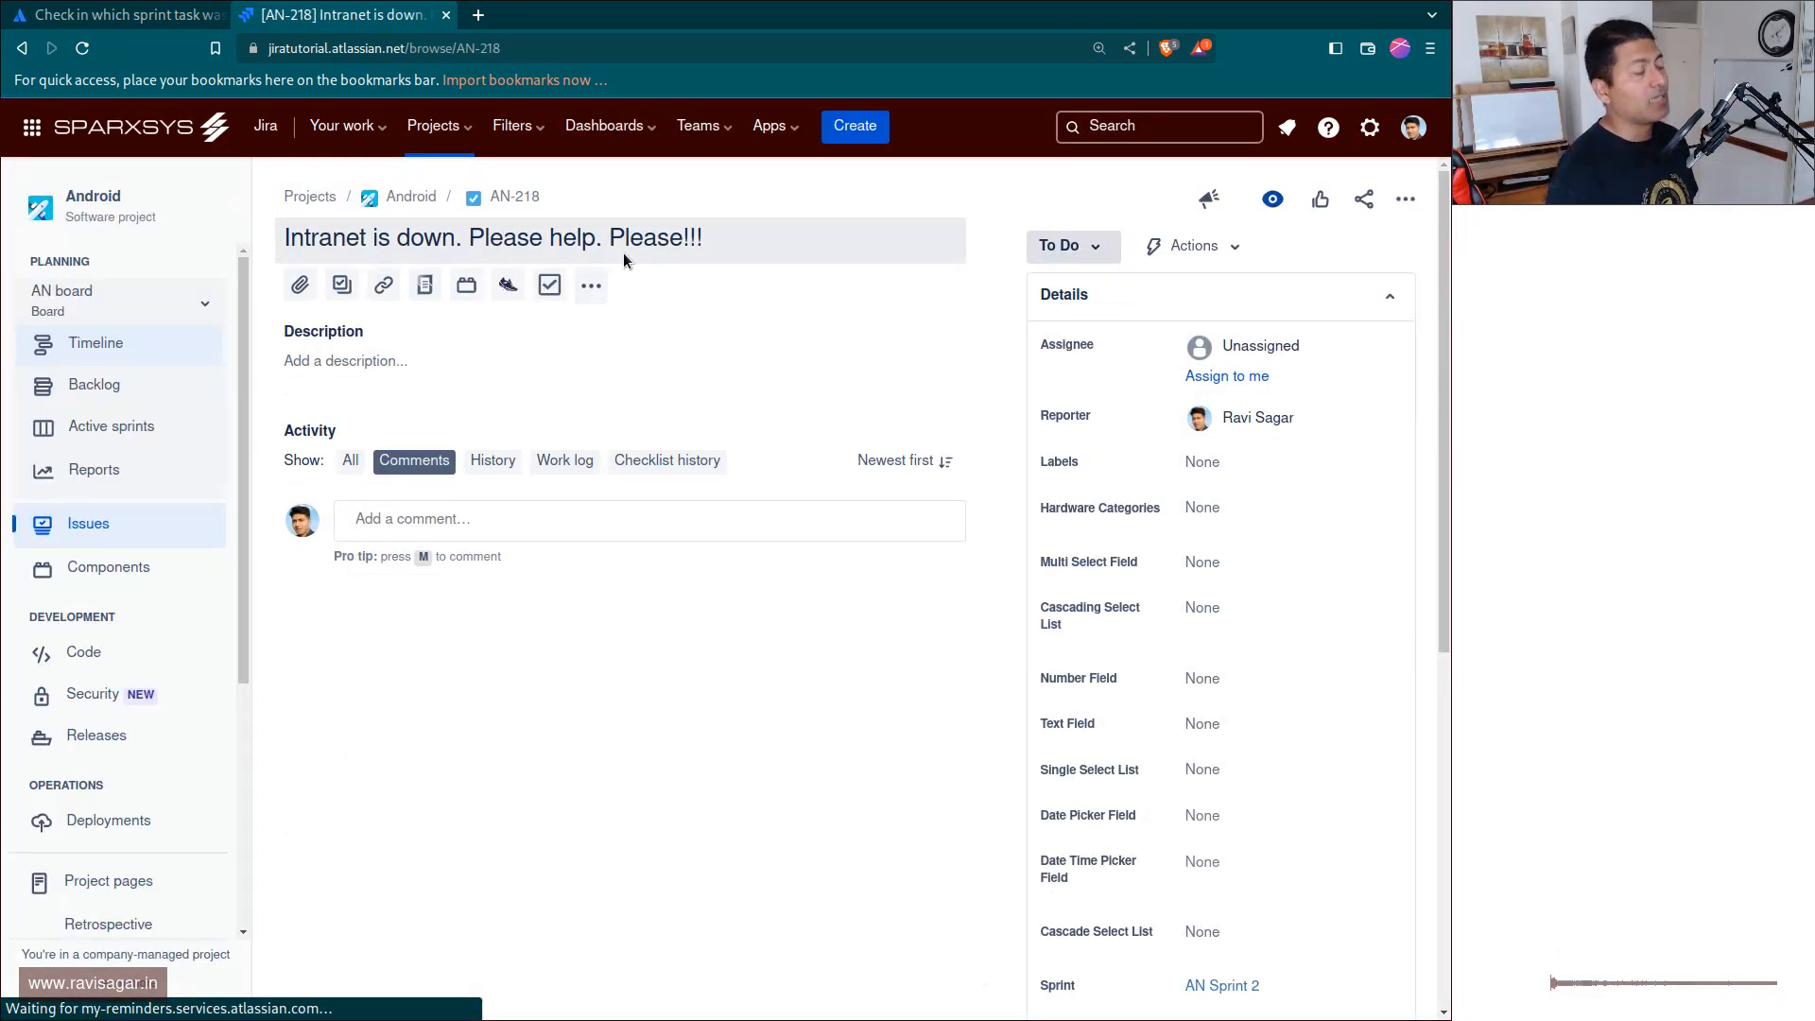
scroll(932, 542, "down", 1)
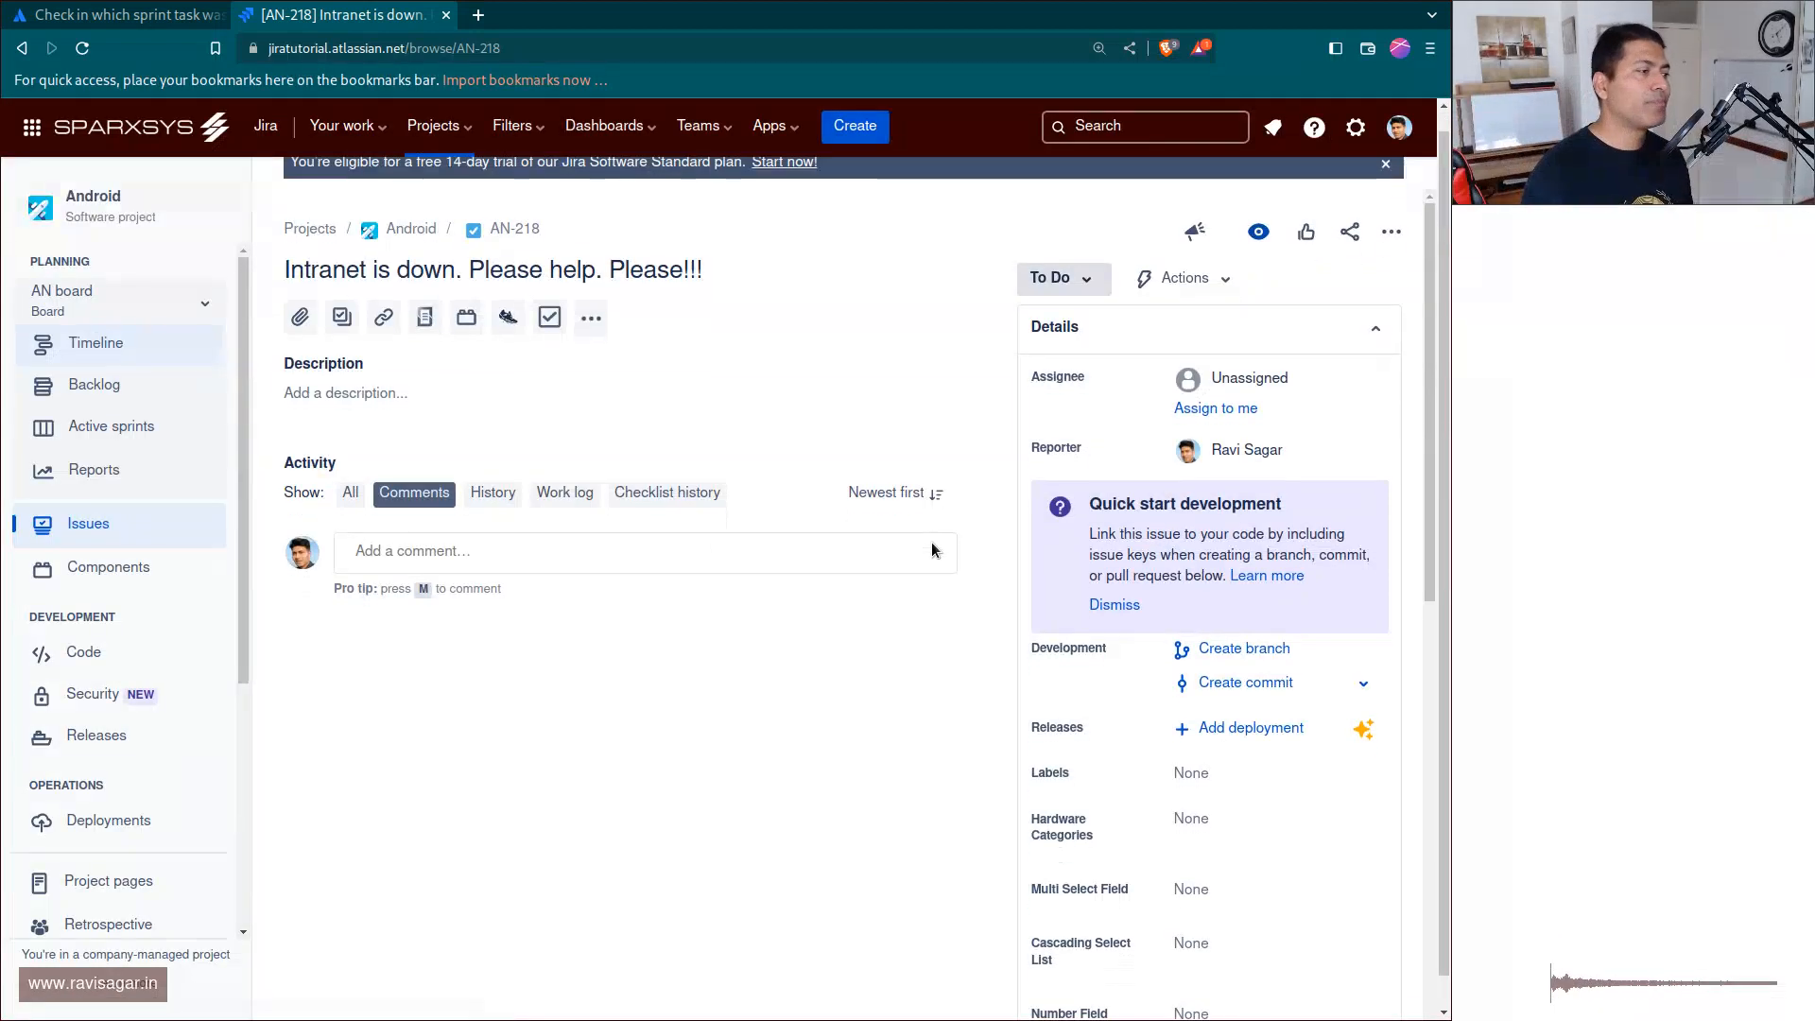
scroll(932, 545, "down", 1)
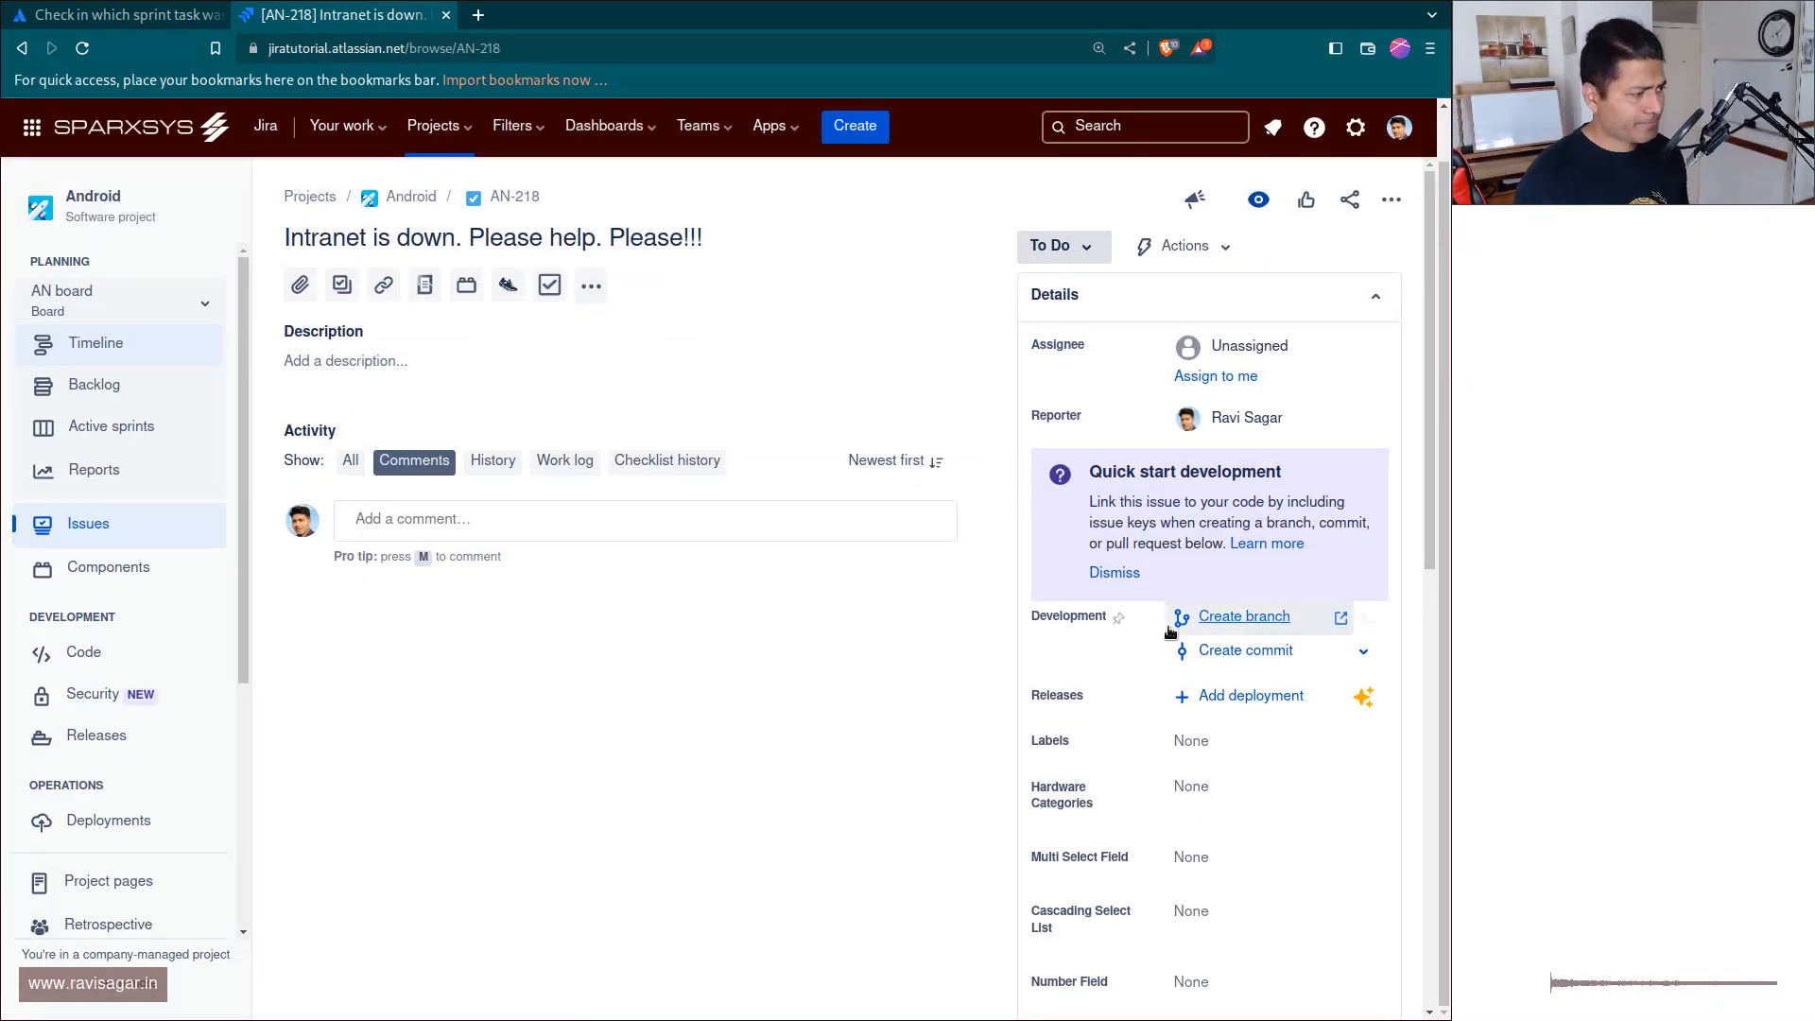
scroll(1166, 626, "down", 5)
scroll(1163, 640, "down", 2)
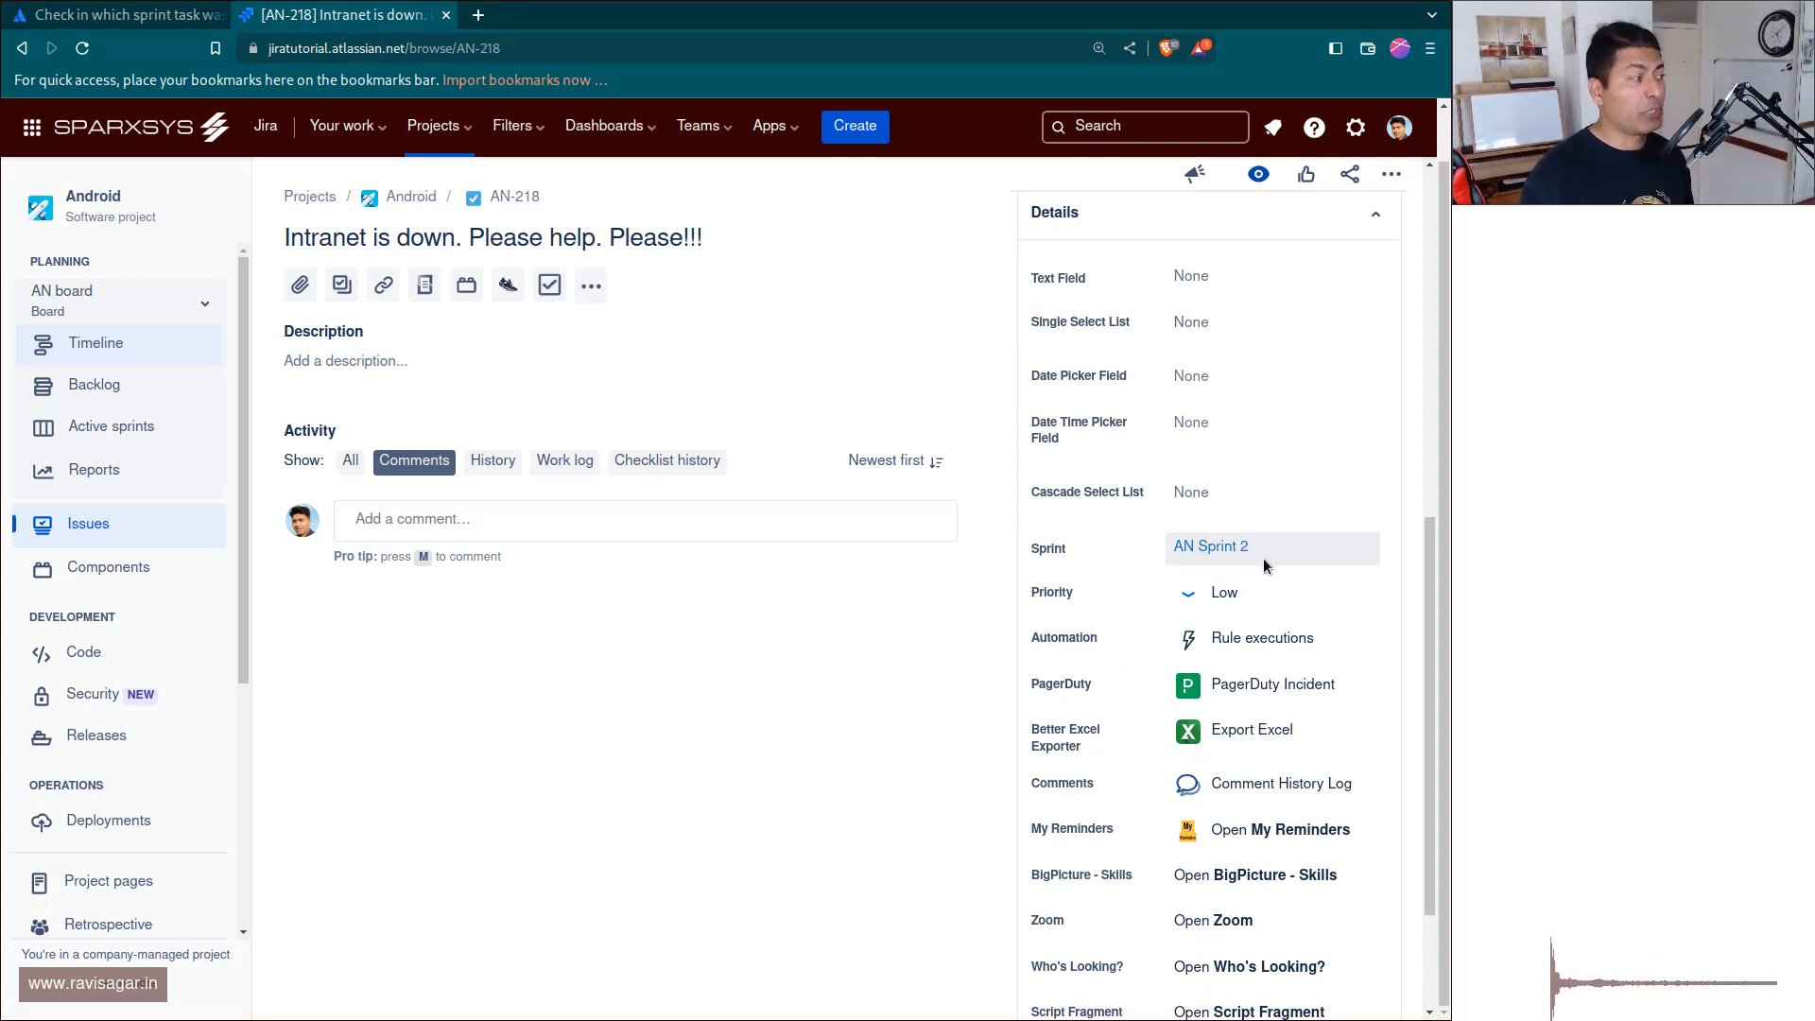
Open the AN board's backlog and examine the issues listed under AN Sprint 2.
left_click(99, 387)
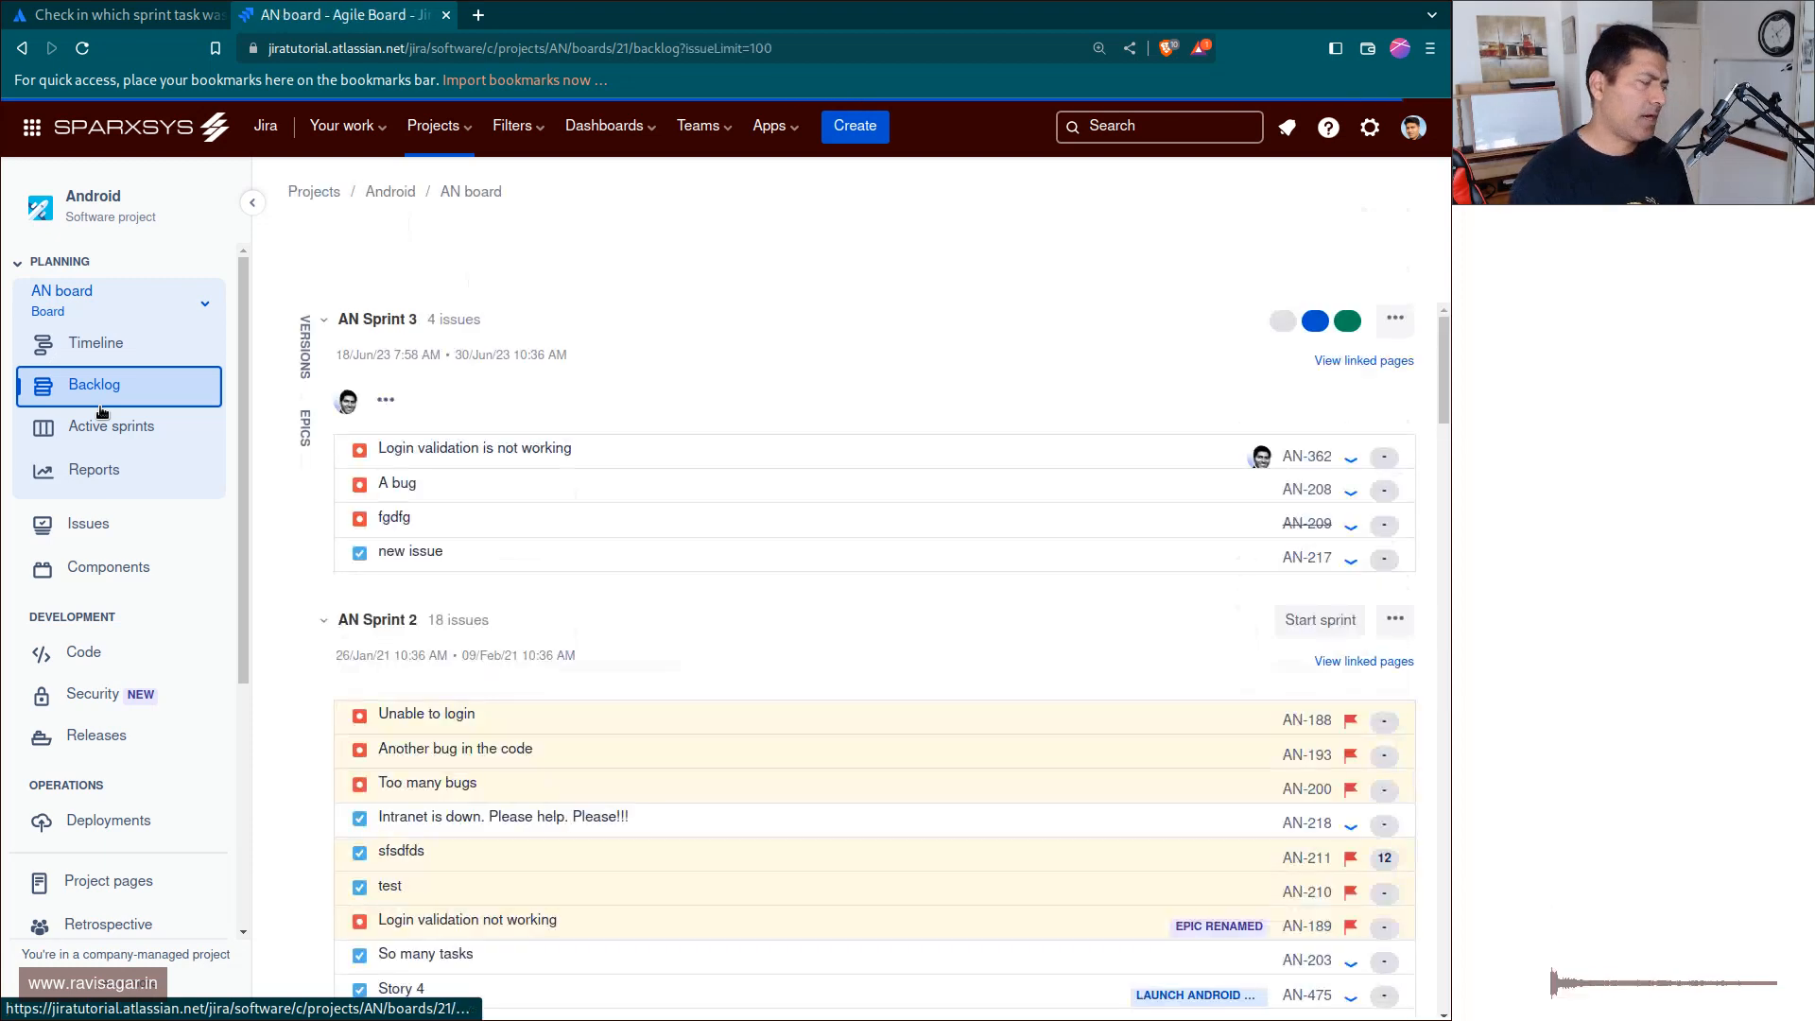
scroll(733, 496, "down", 3)
scroll(736, 510, "down", 2)
scroll(741, 542, "up", 2)
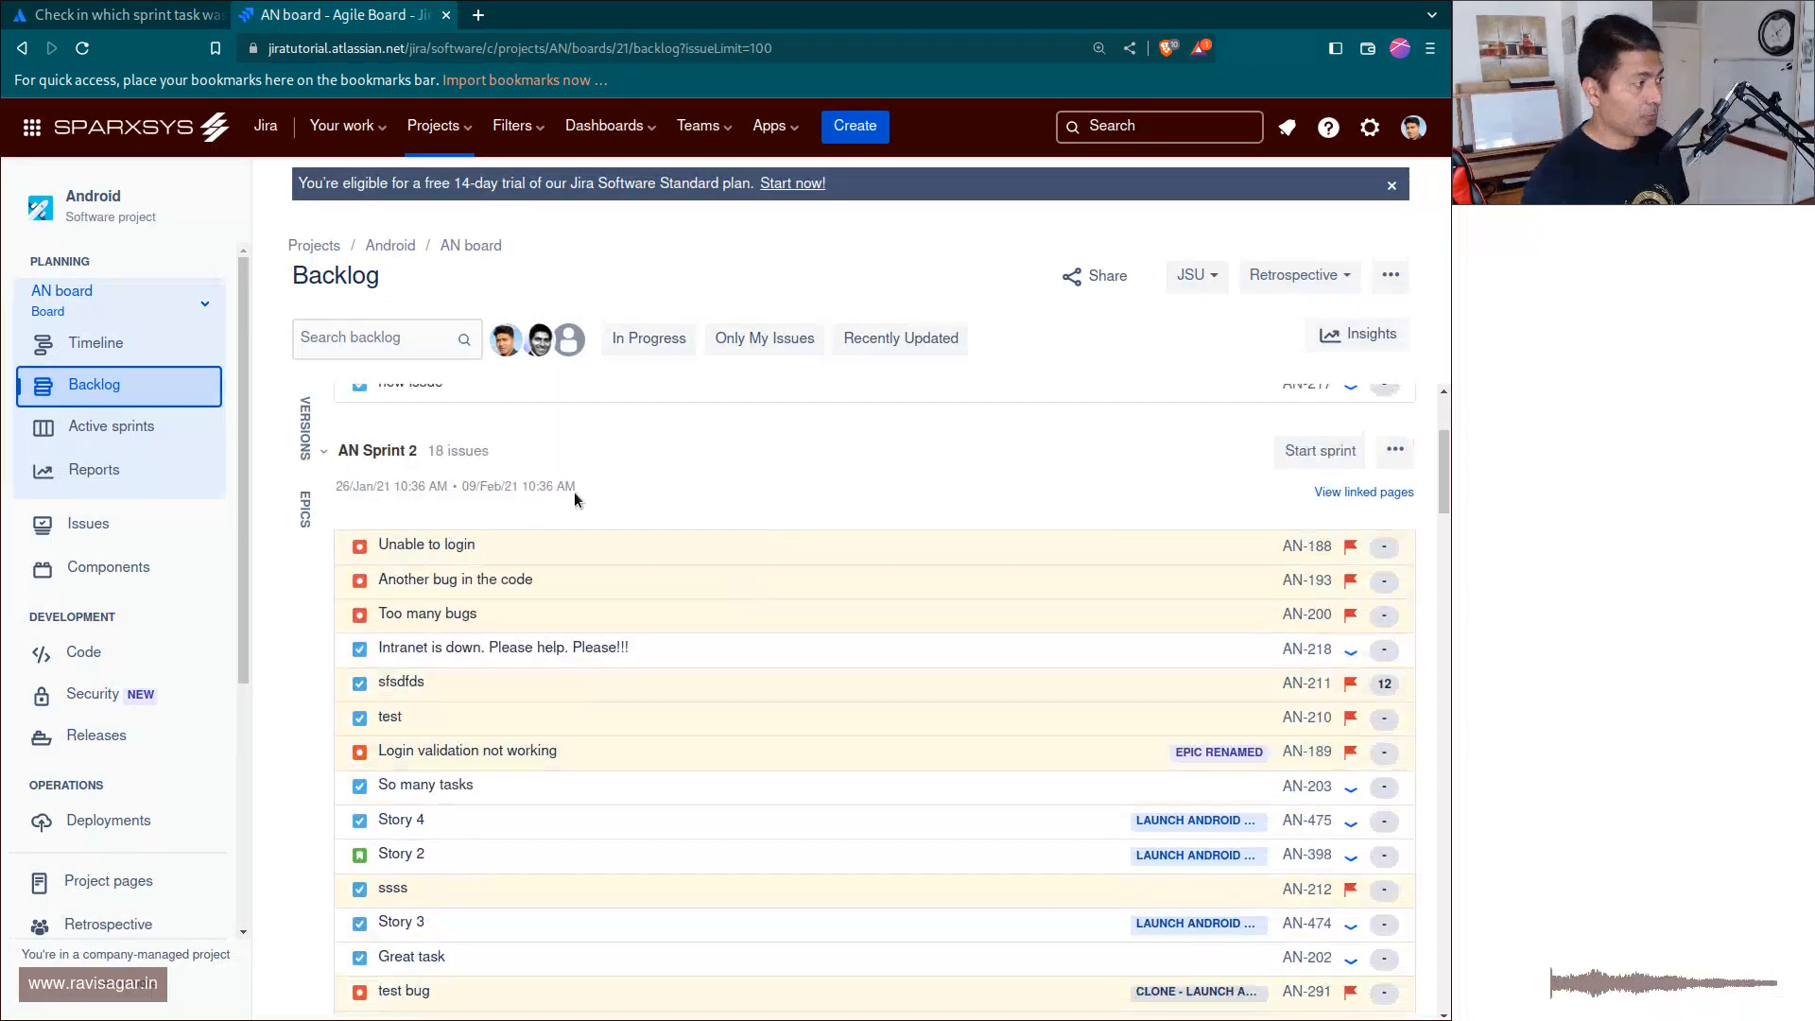
left_click(320, 449)
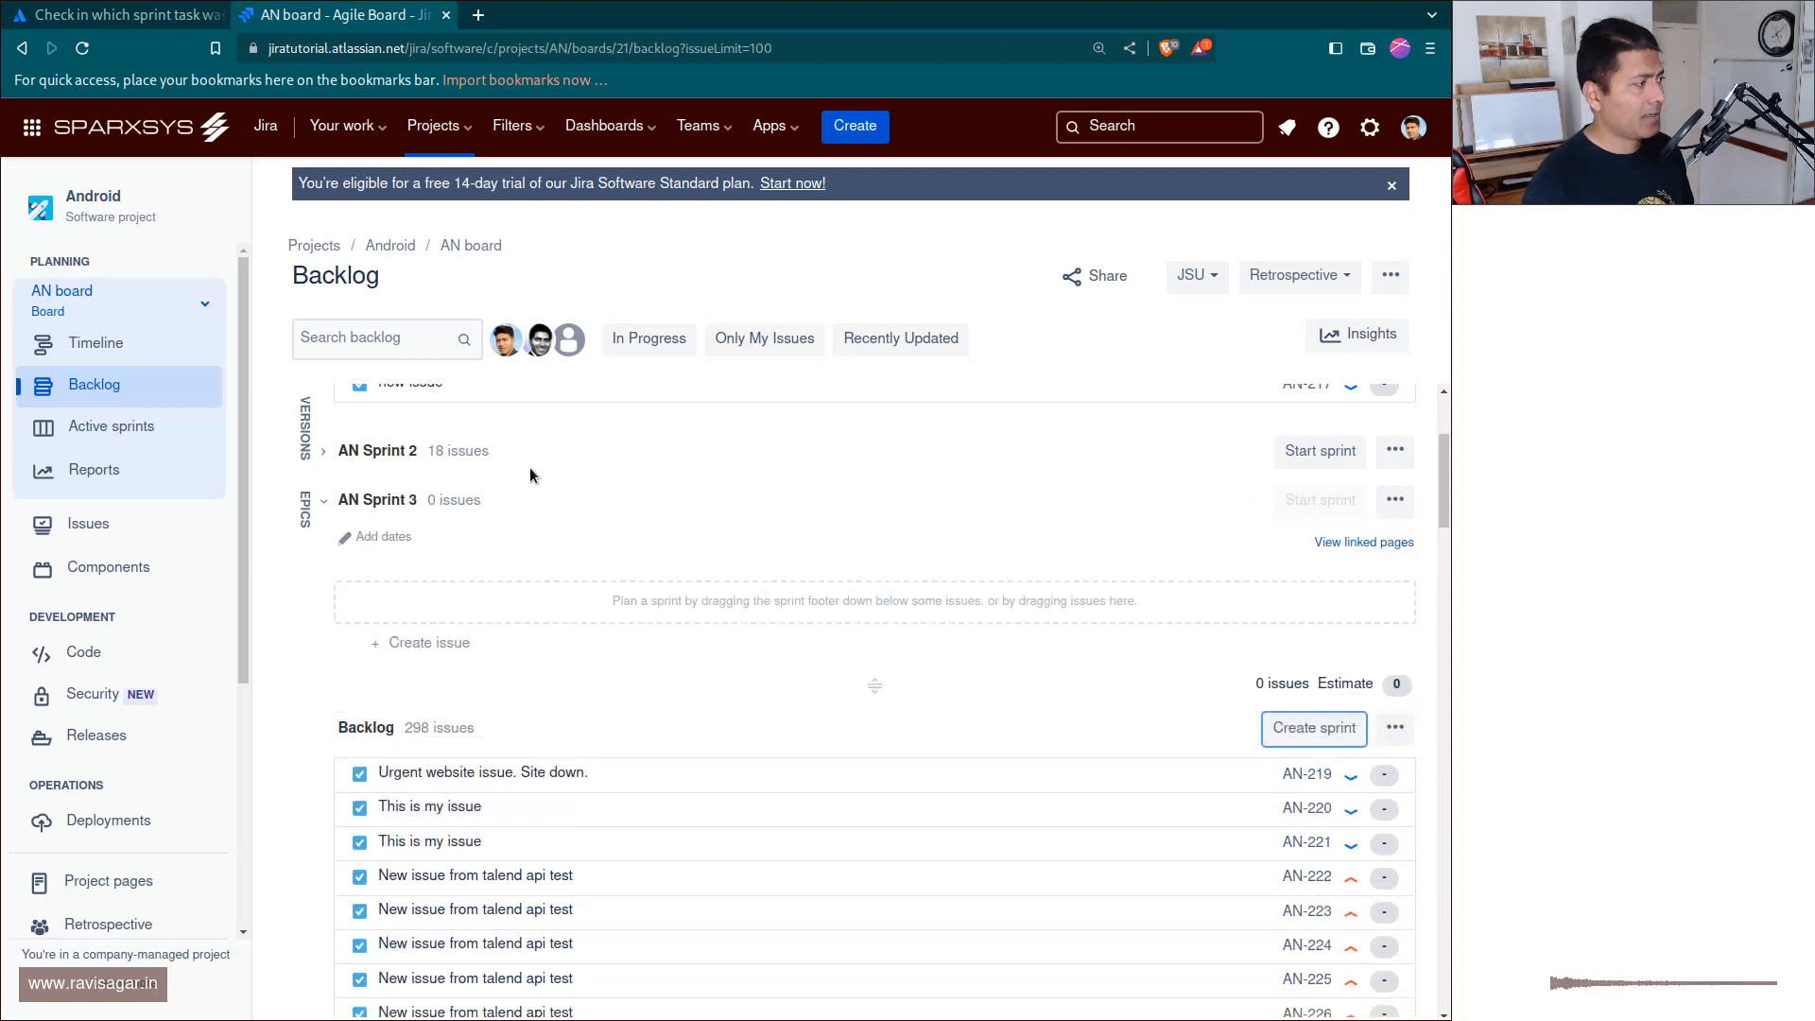
left_click(324, 451)
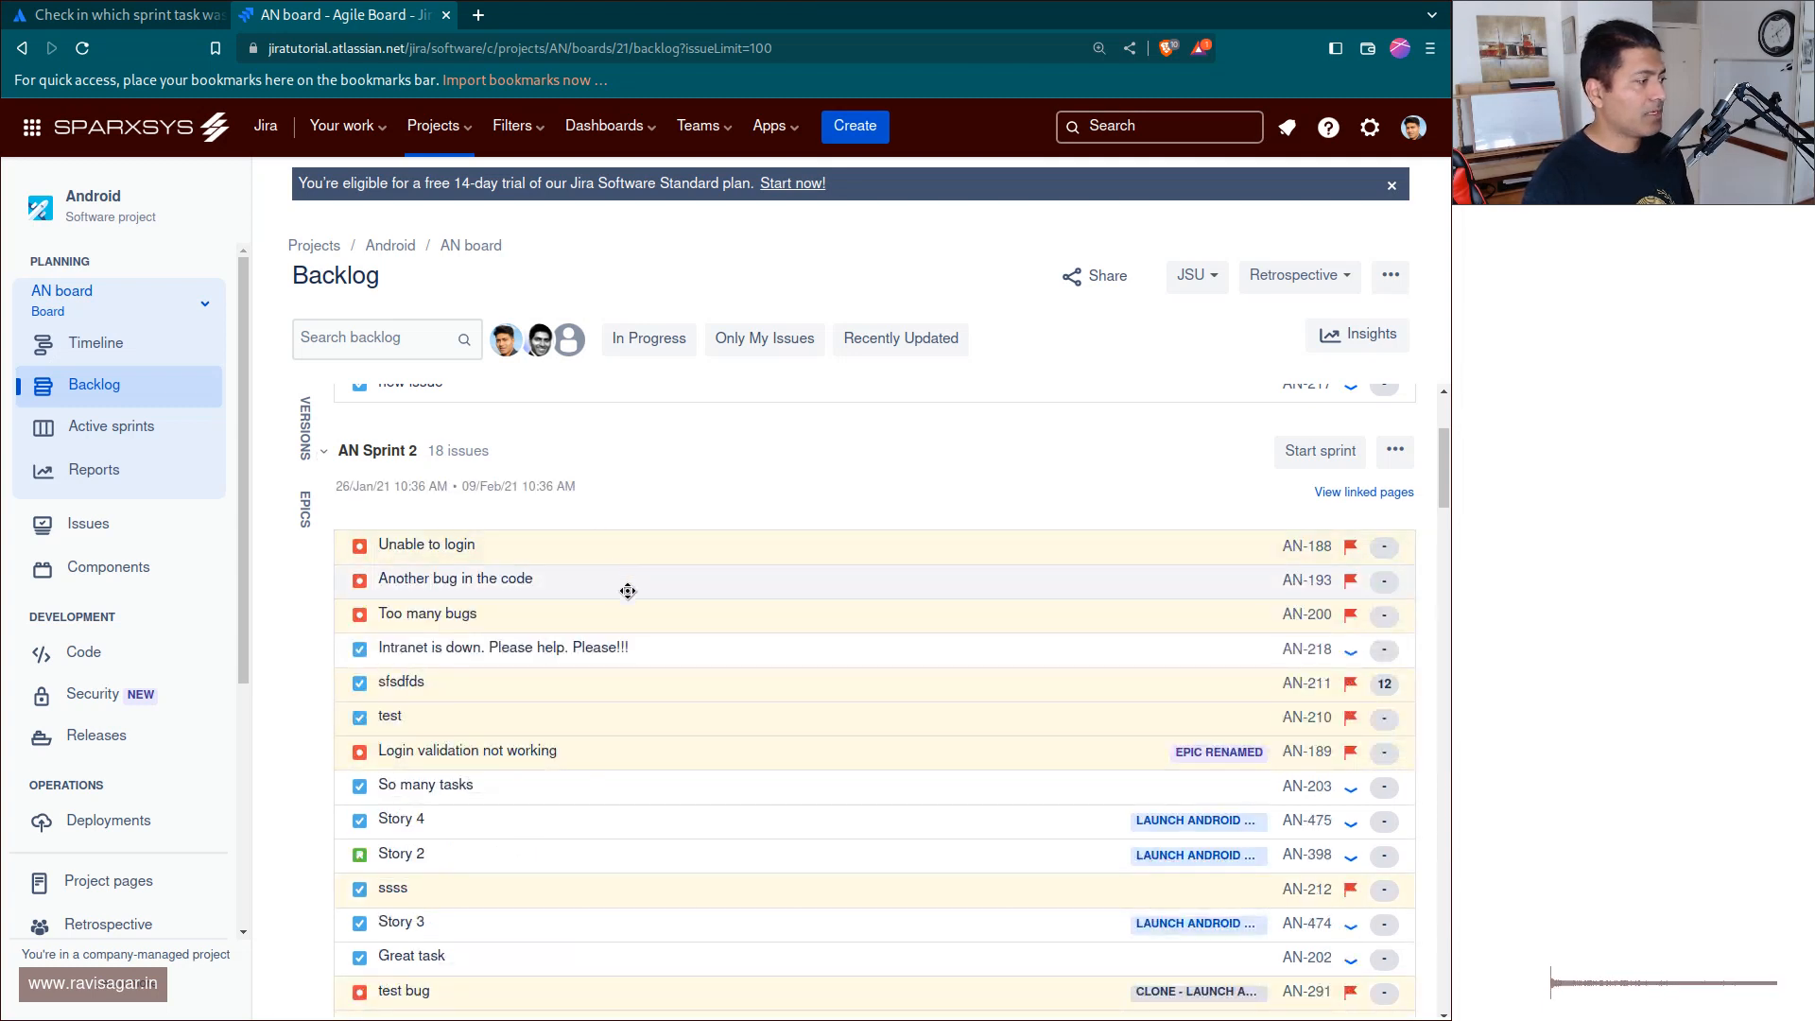
scroll(627, 591, "down", 2)
scroll(628, 590, "up", 2)
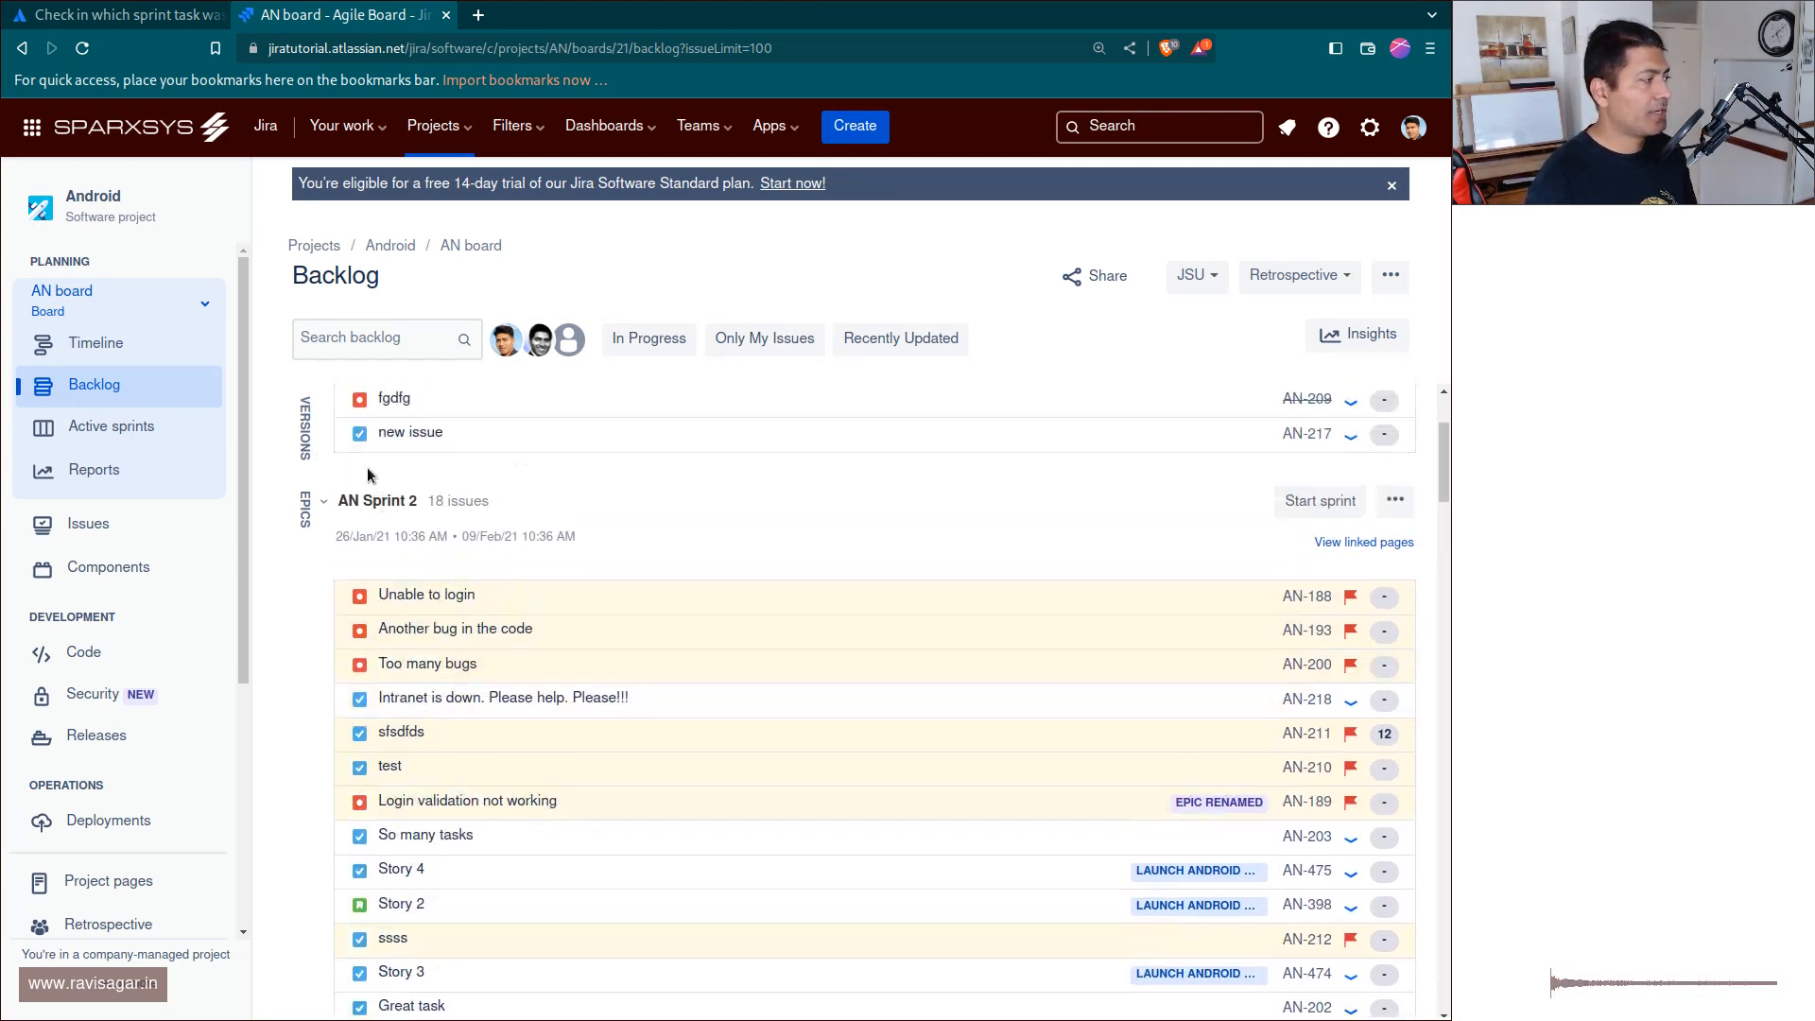
left_click(321, 501)
left_click(319, 502)
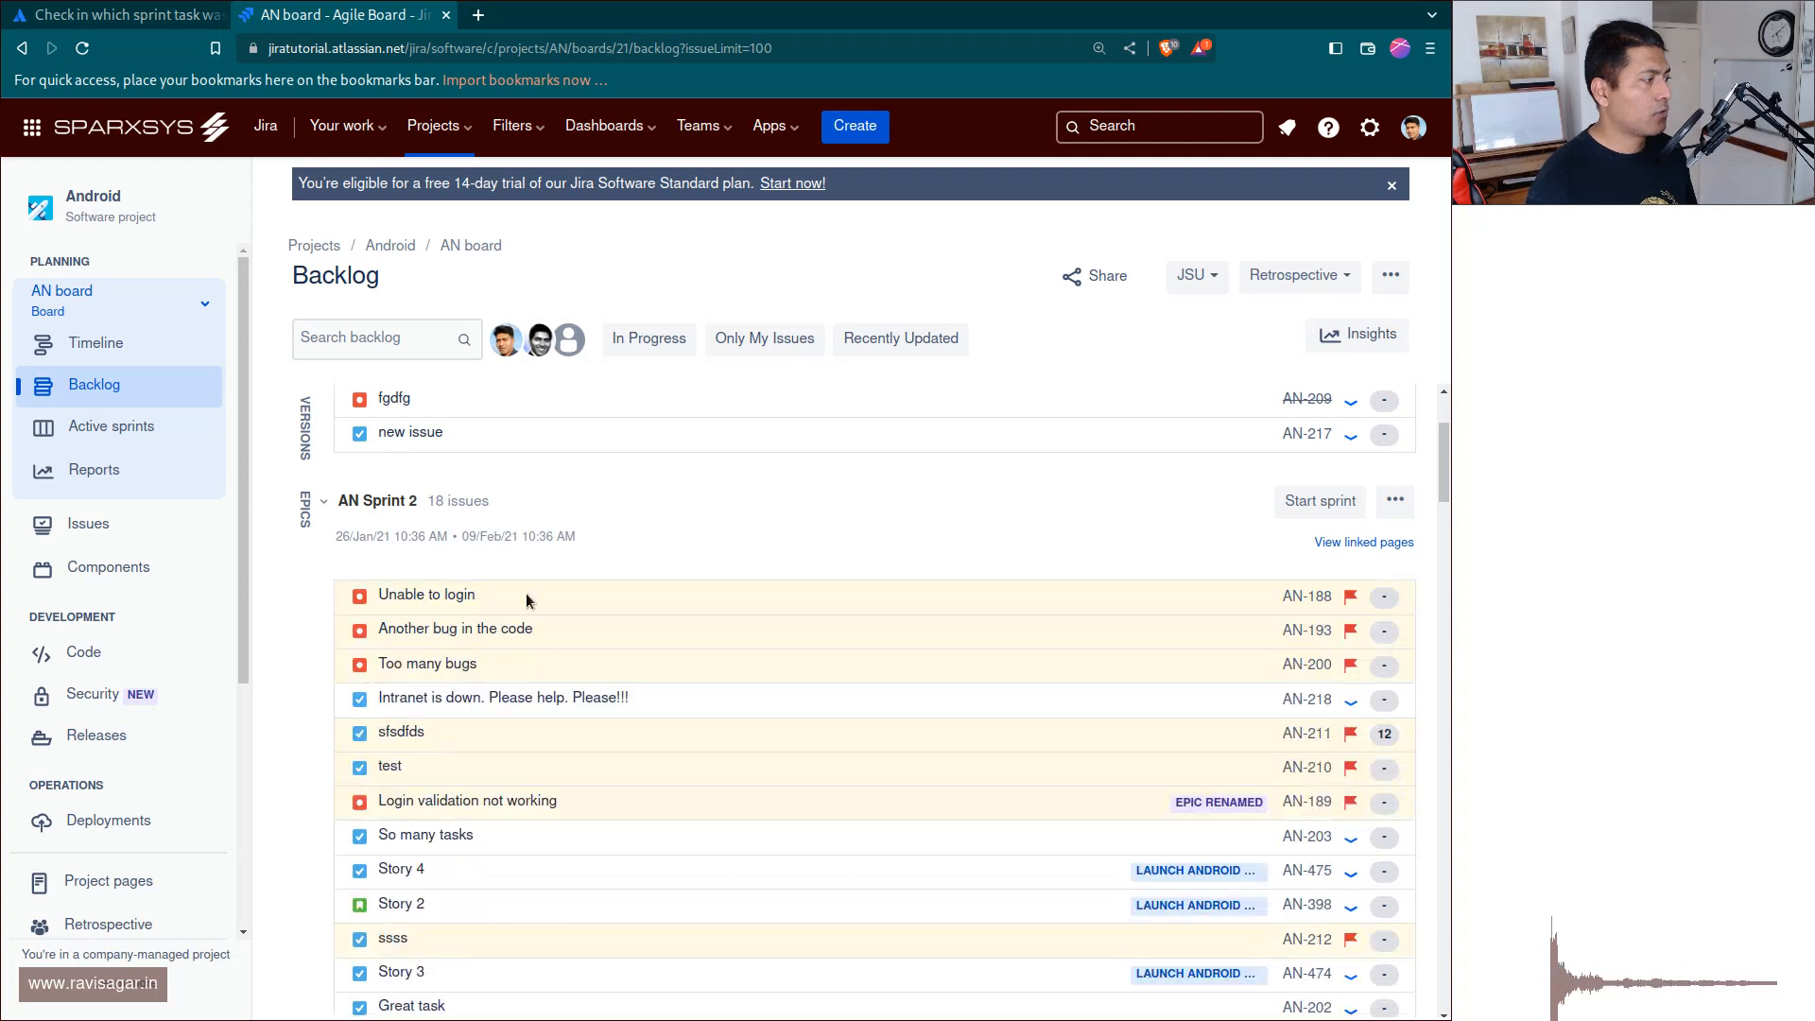
left_click(322, 501)
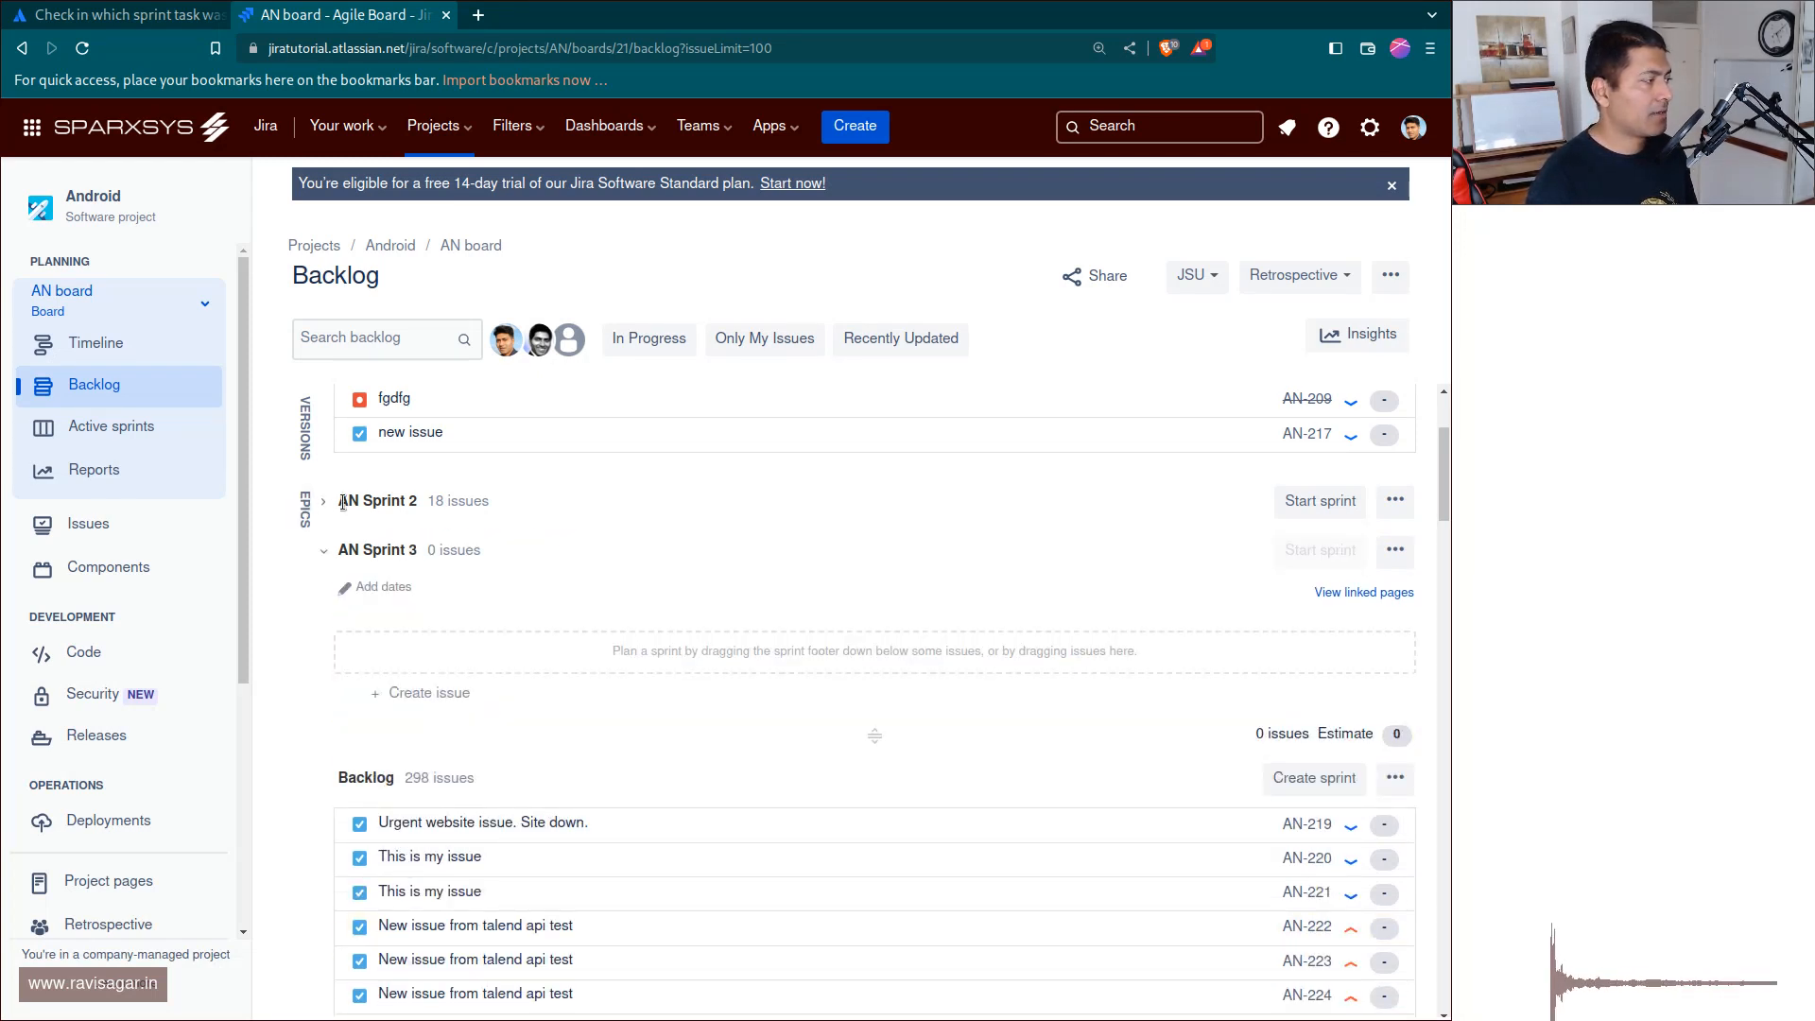
Move issue AN-218 "Intranet is down. Please help. Please!!!" from AN Sprint 2 to the active AN Sprint 3.
left_click(1174, 139)
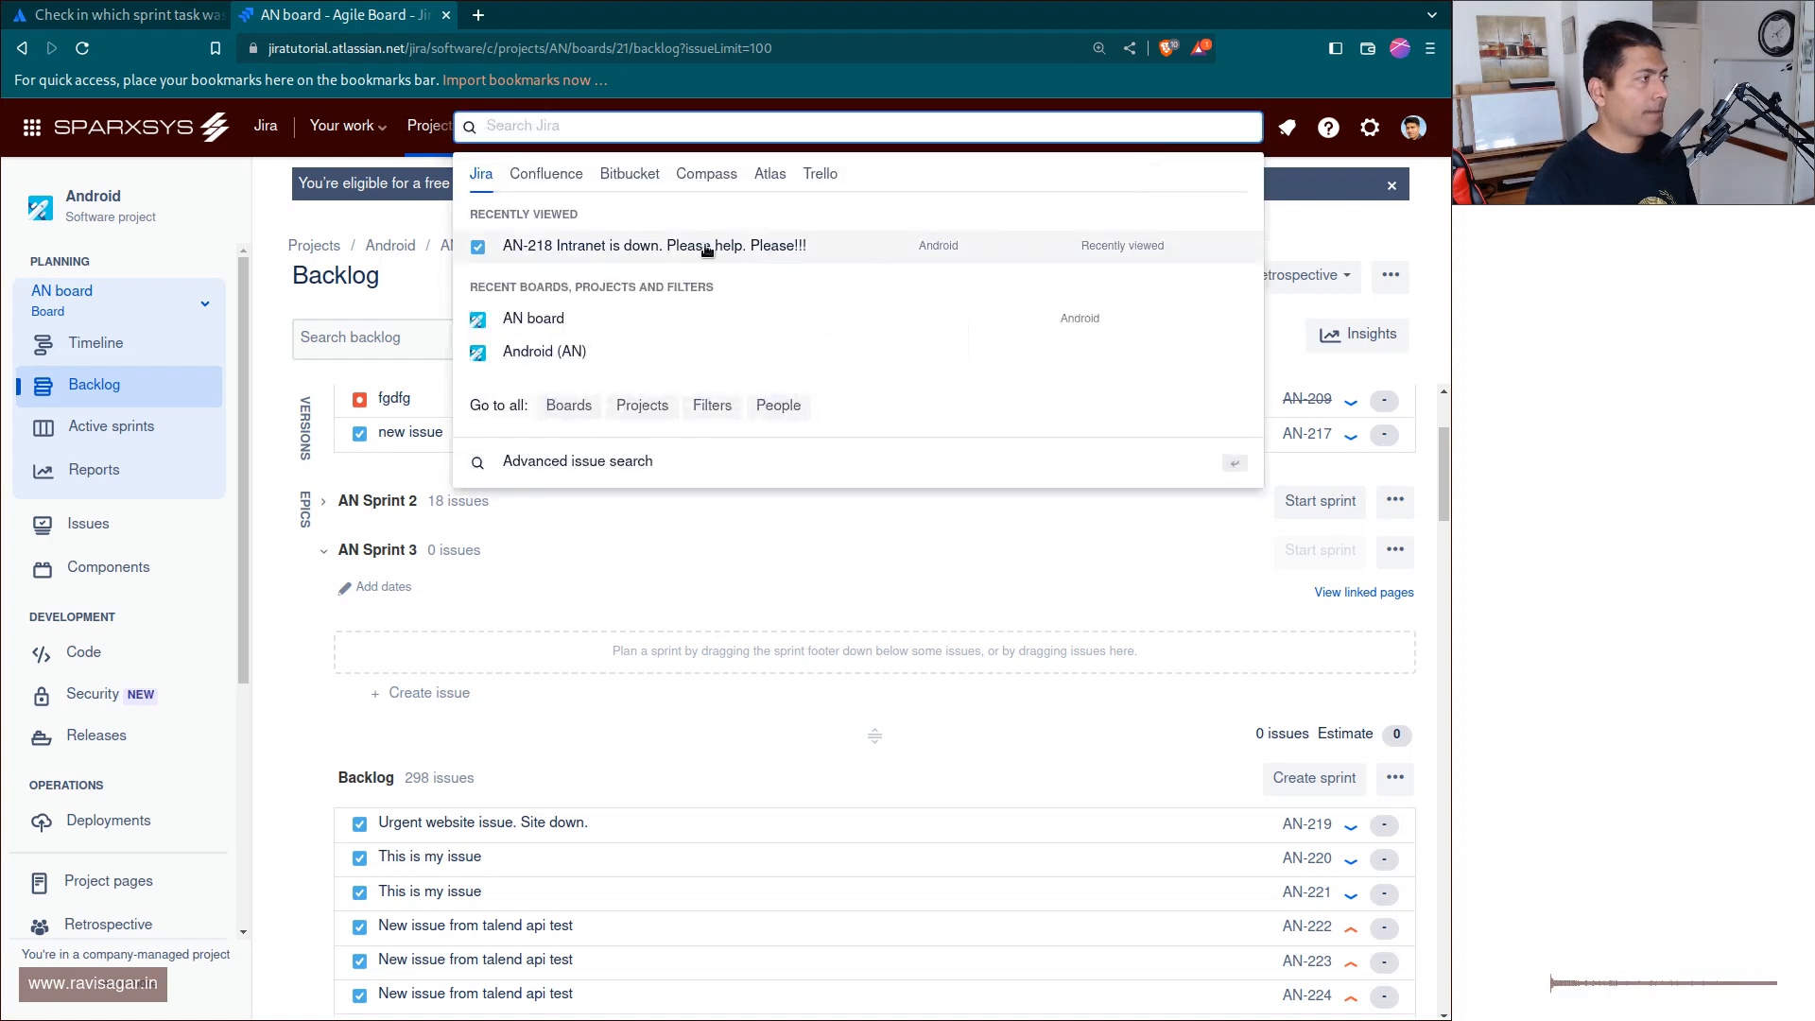
left_click(322, 501)
scroll(675, 650, "down", 4)
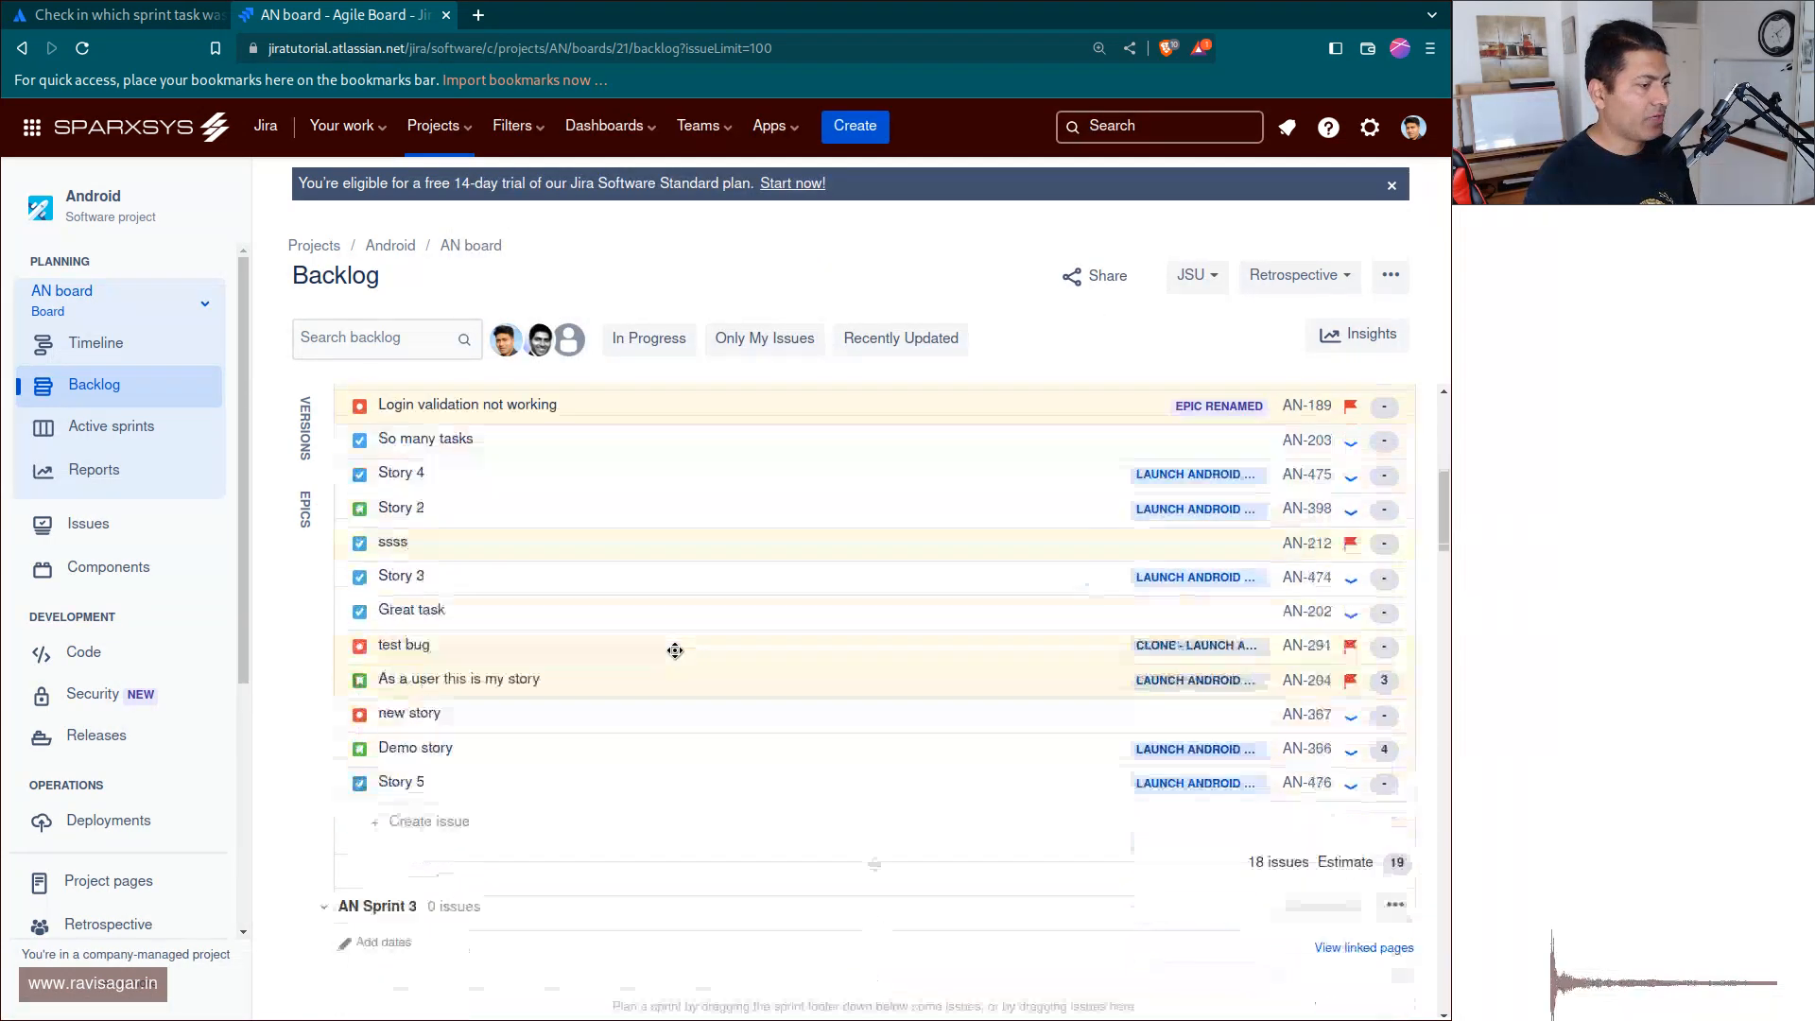
scroll(675, 650, "up", 2)
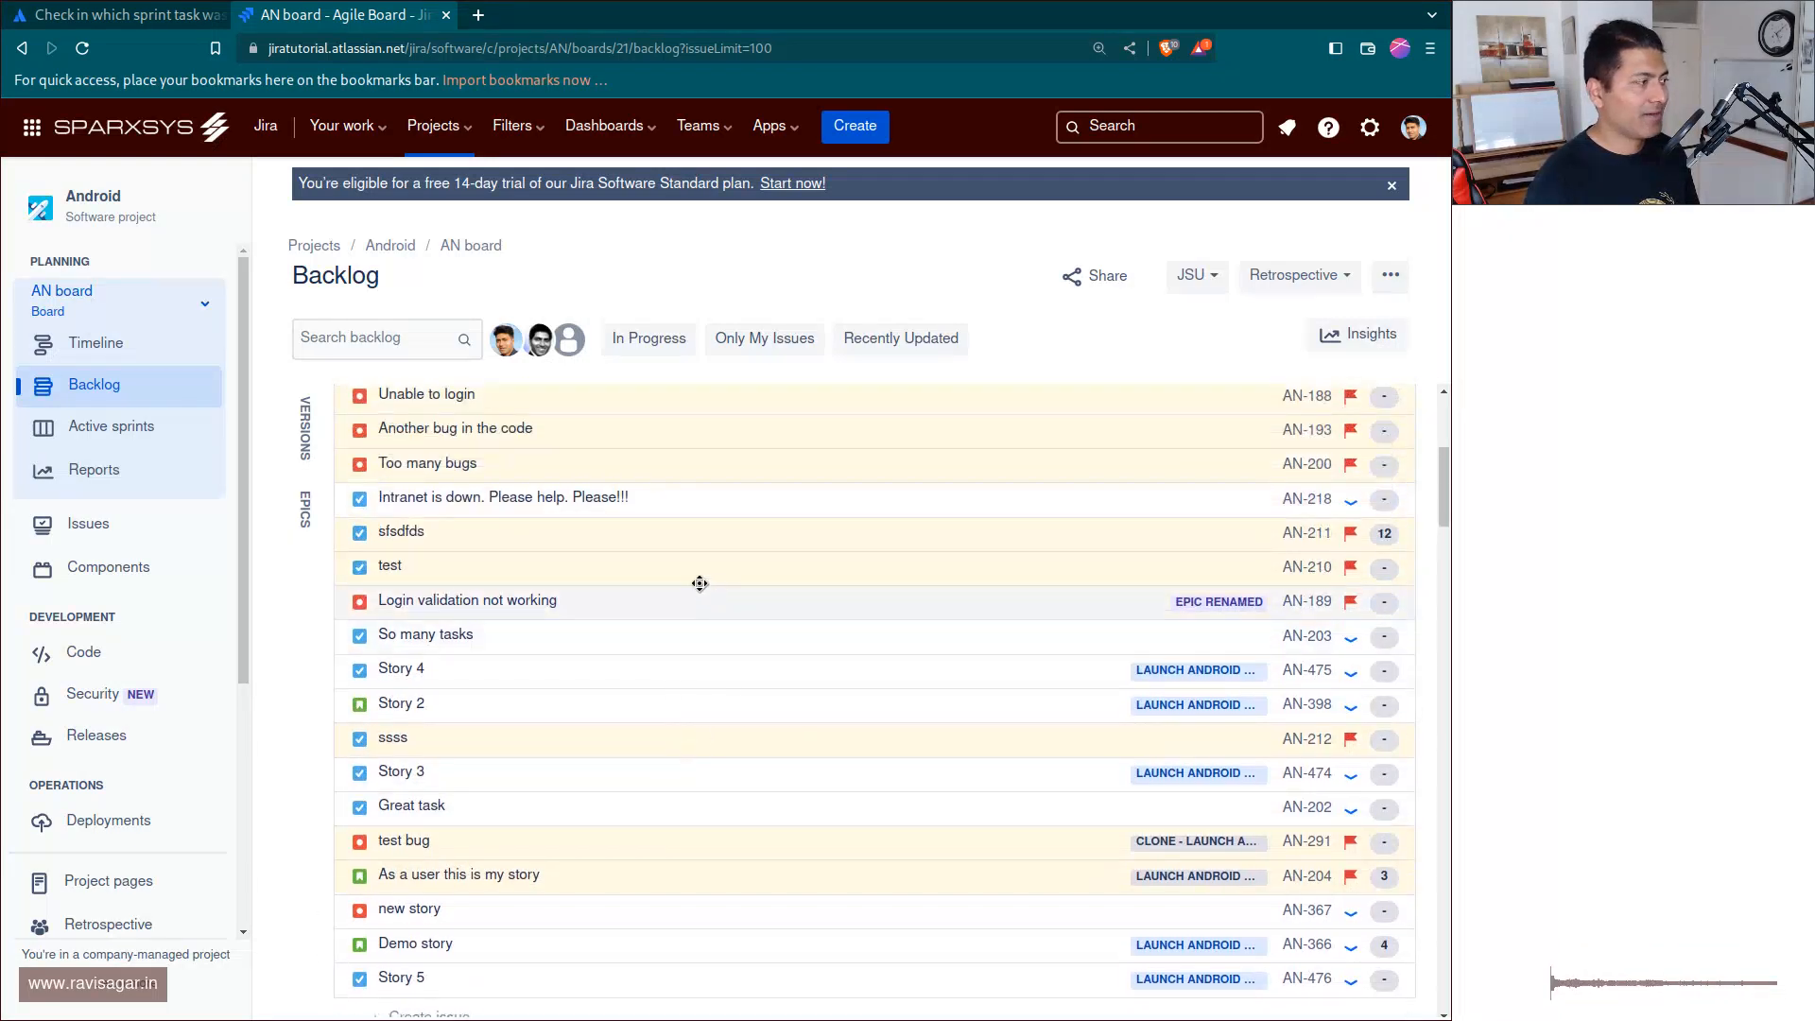
right_click(614, 500)
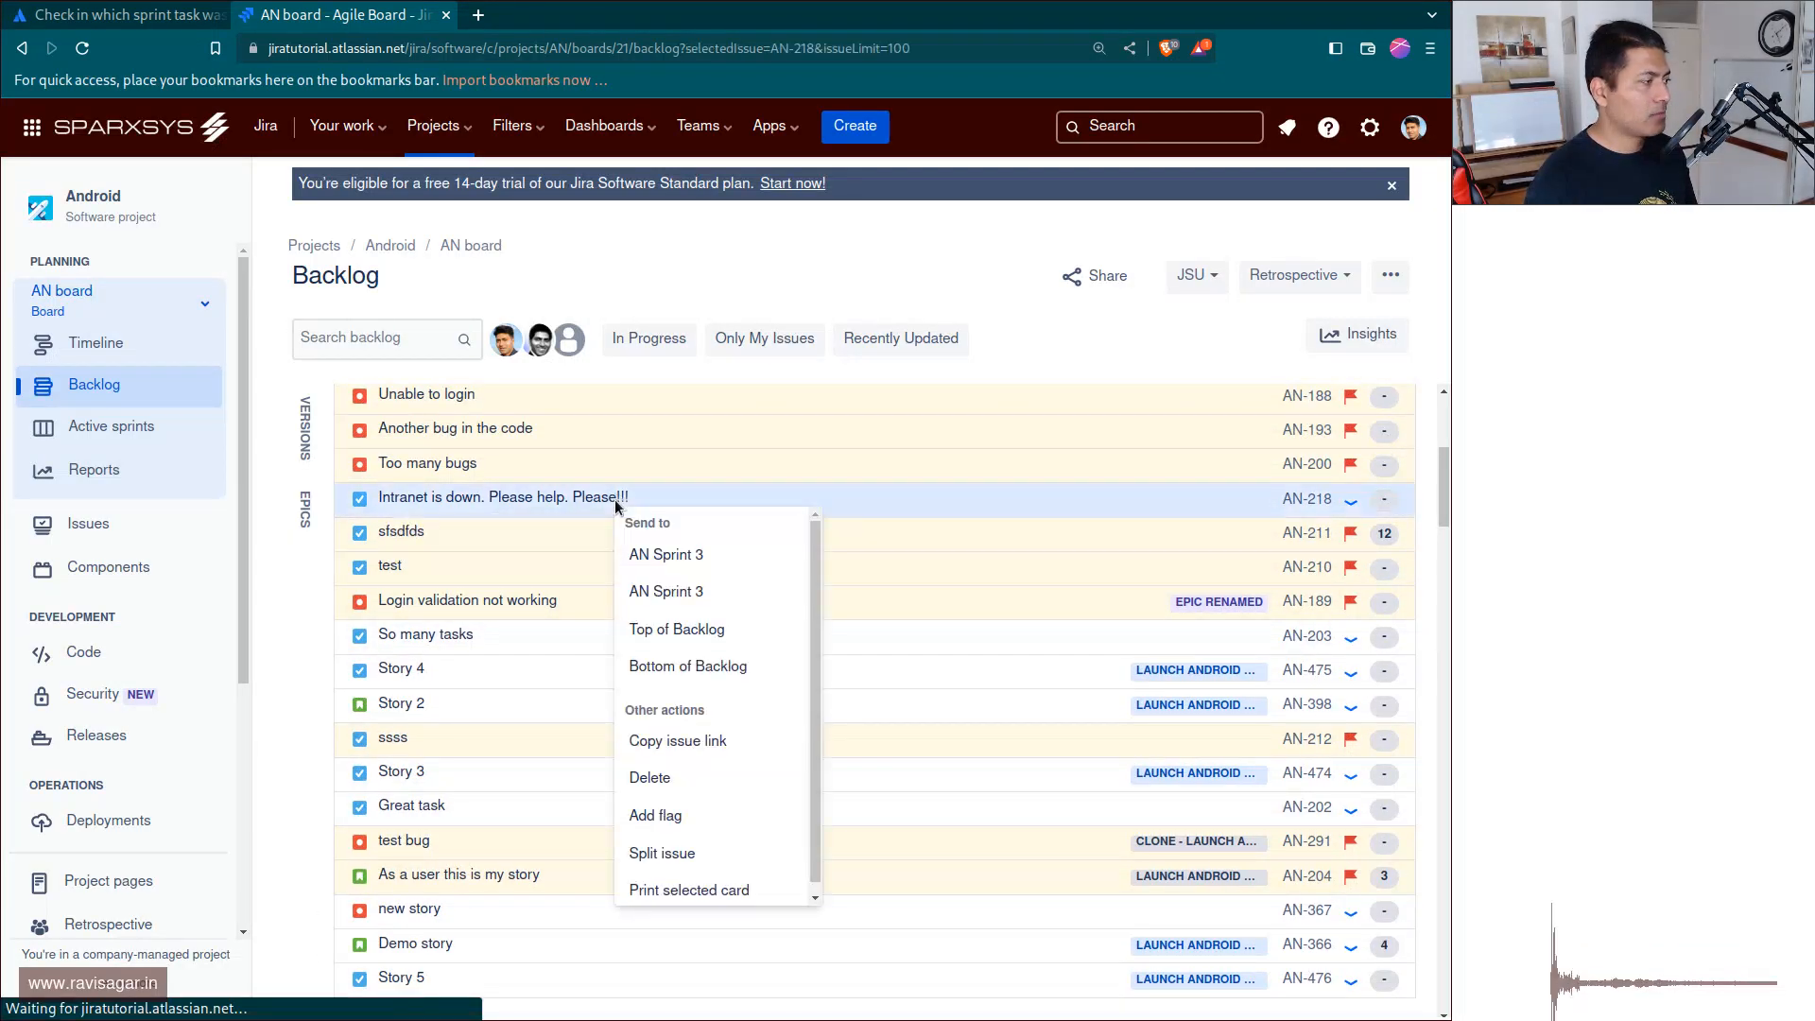
left_click(660, 556)
left_click(903, 648)
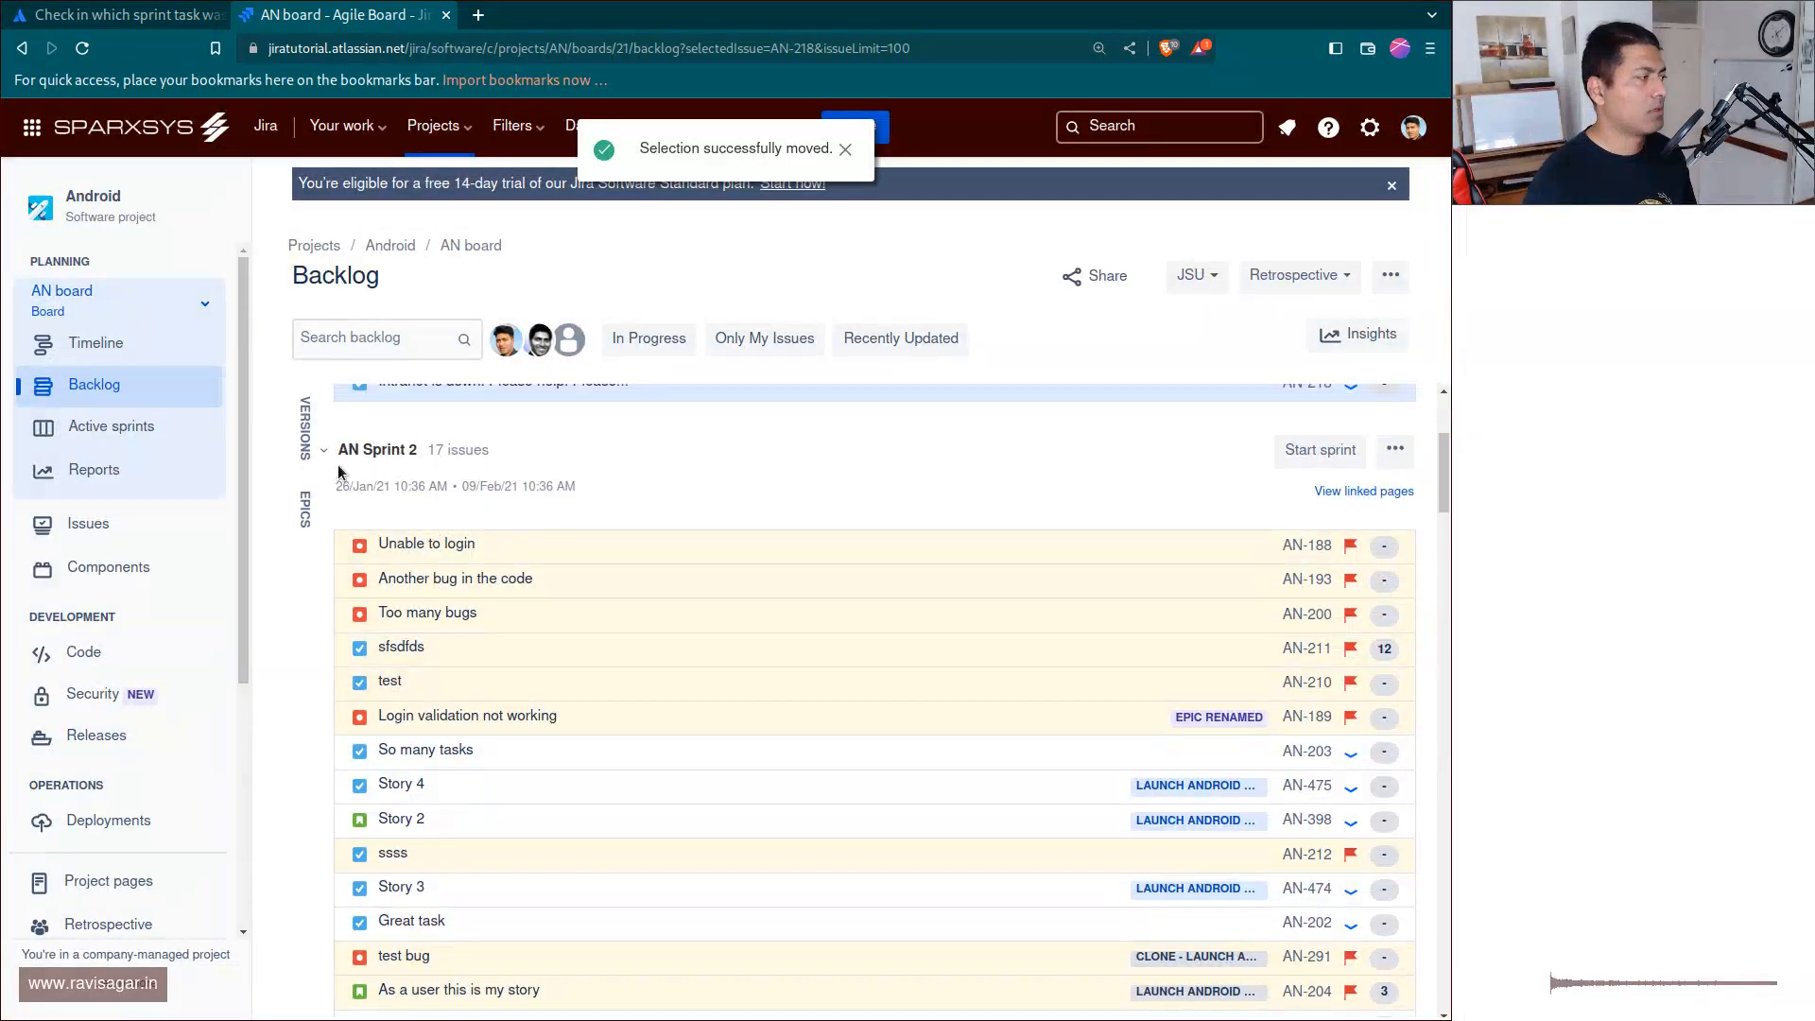
Reopen issue AN-218 from the recently viewed issues and check which sprint it is now assigned to.
left_click(1196, 128)
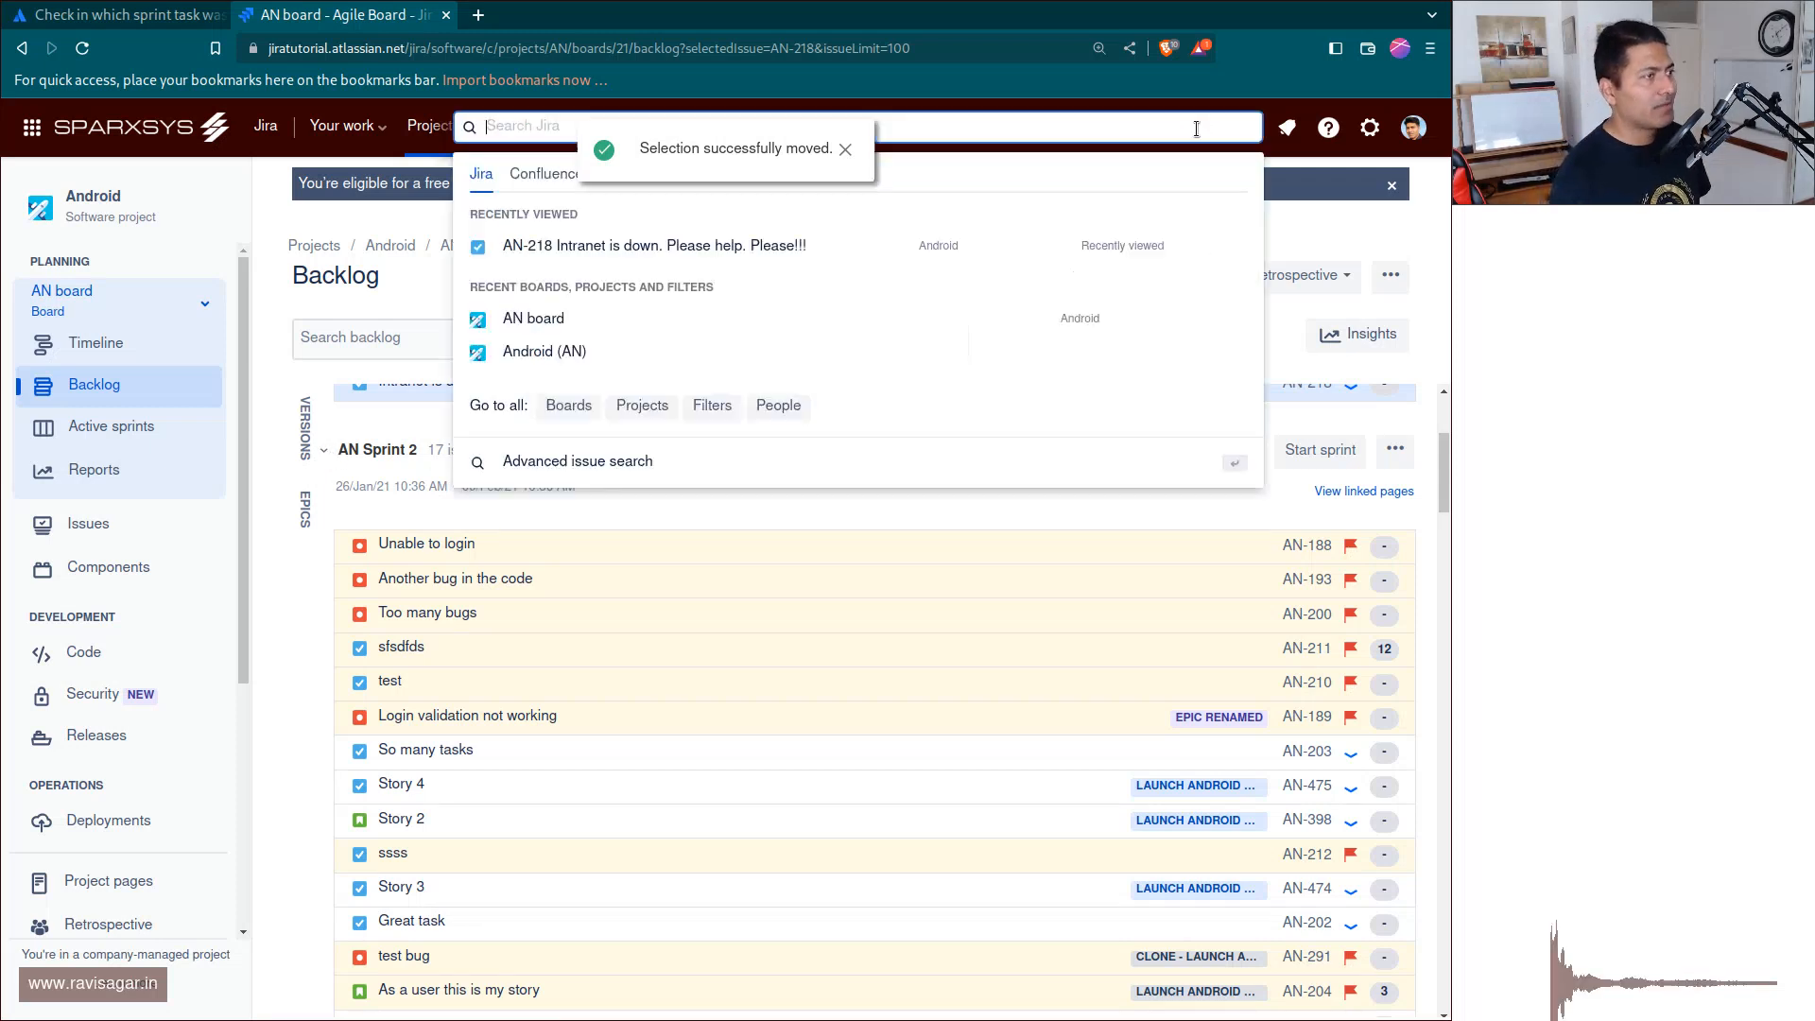
left_click(811, 239)
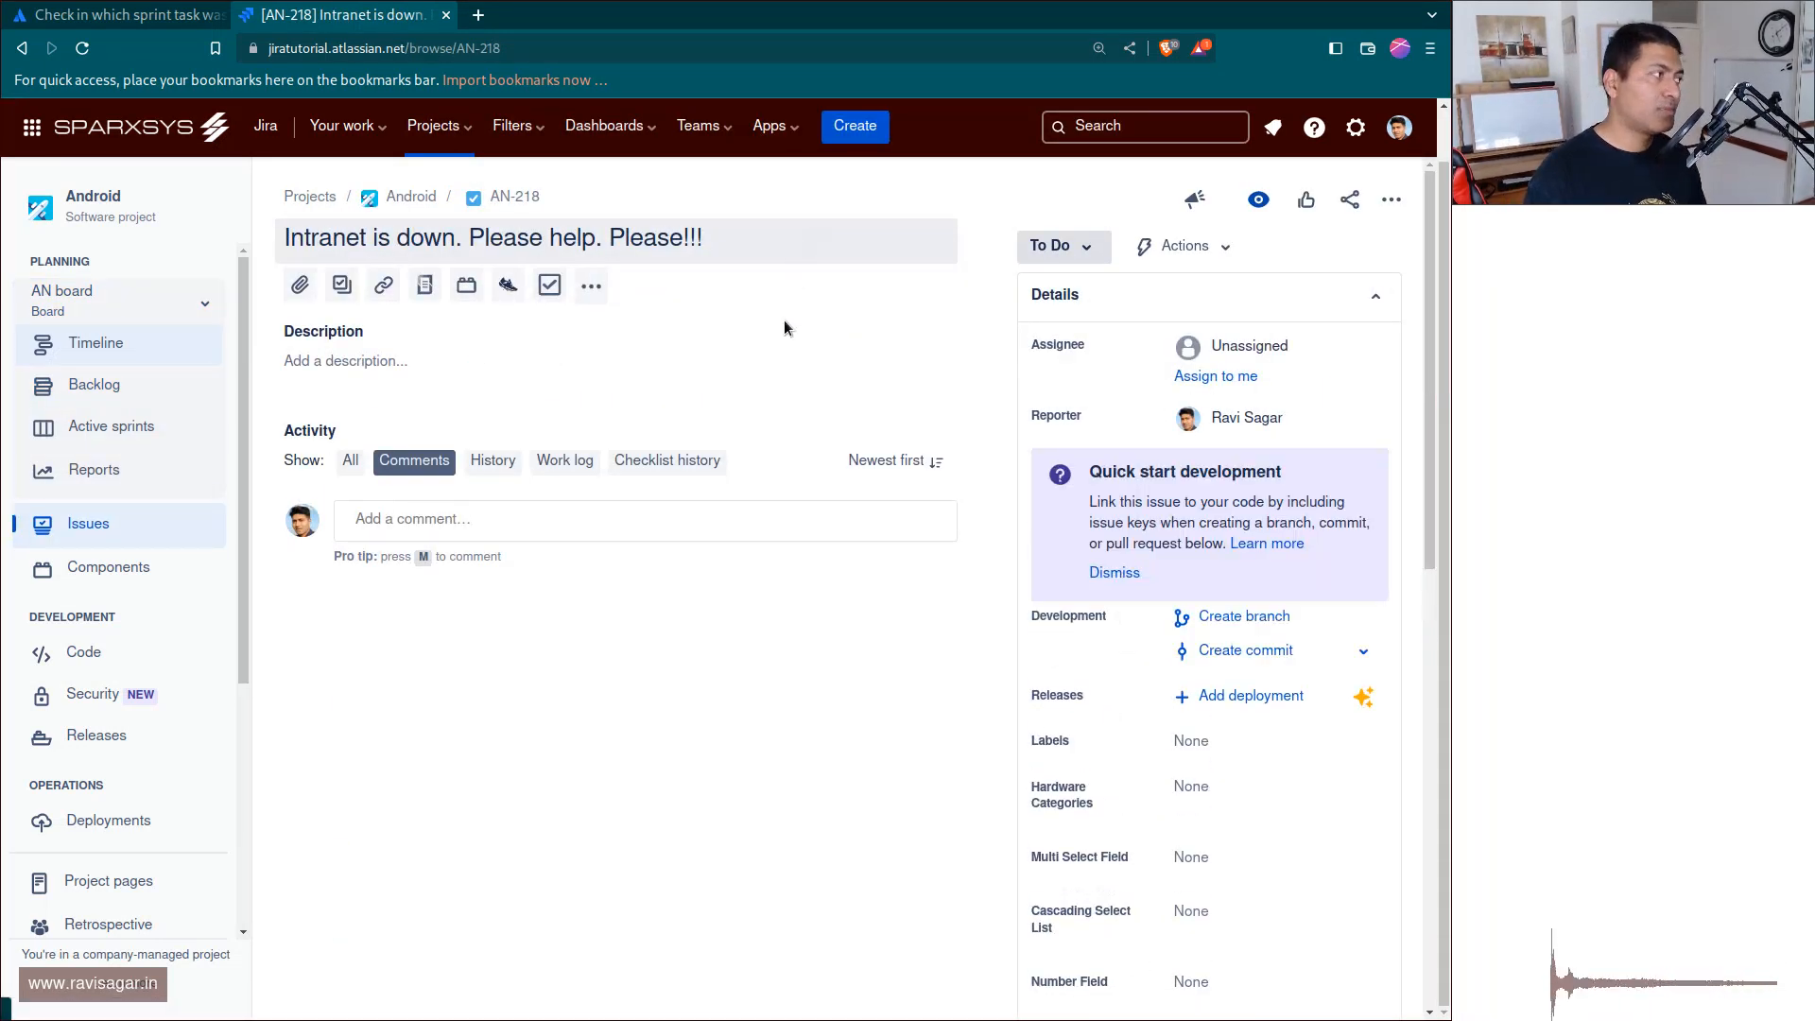
scroll(1357, 730, "down", 6)
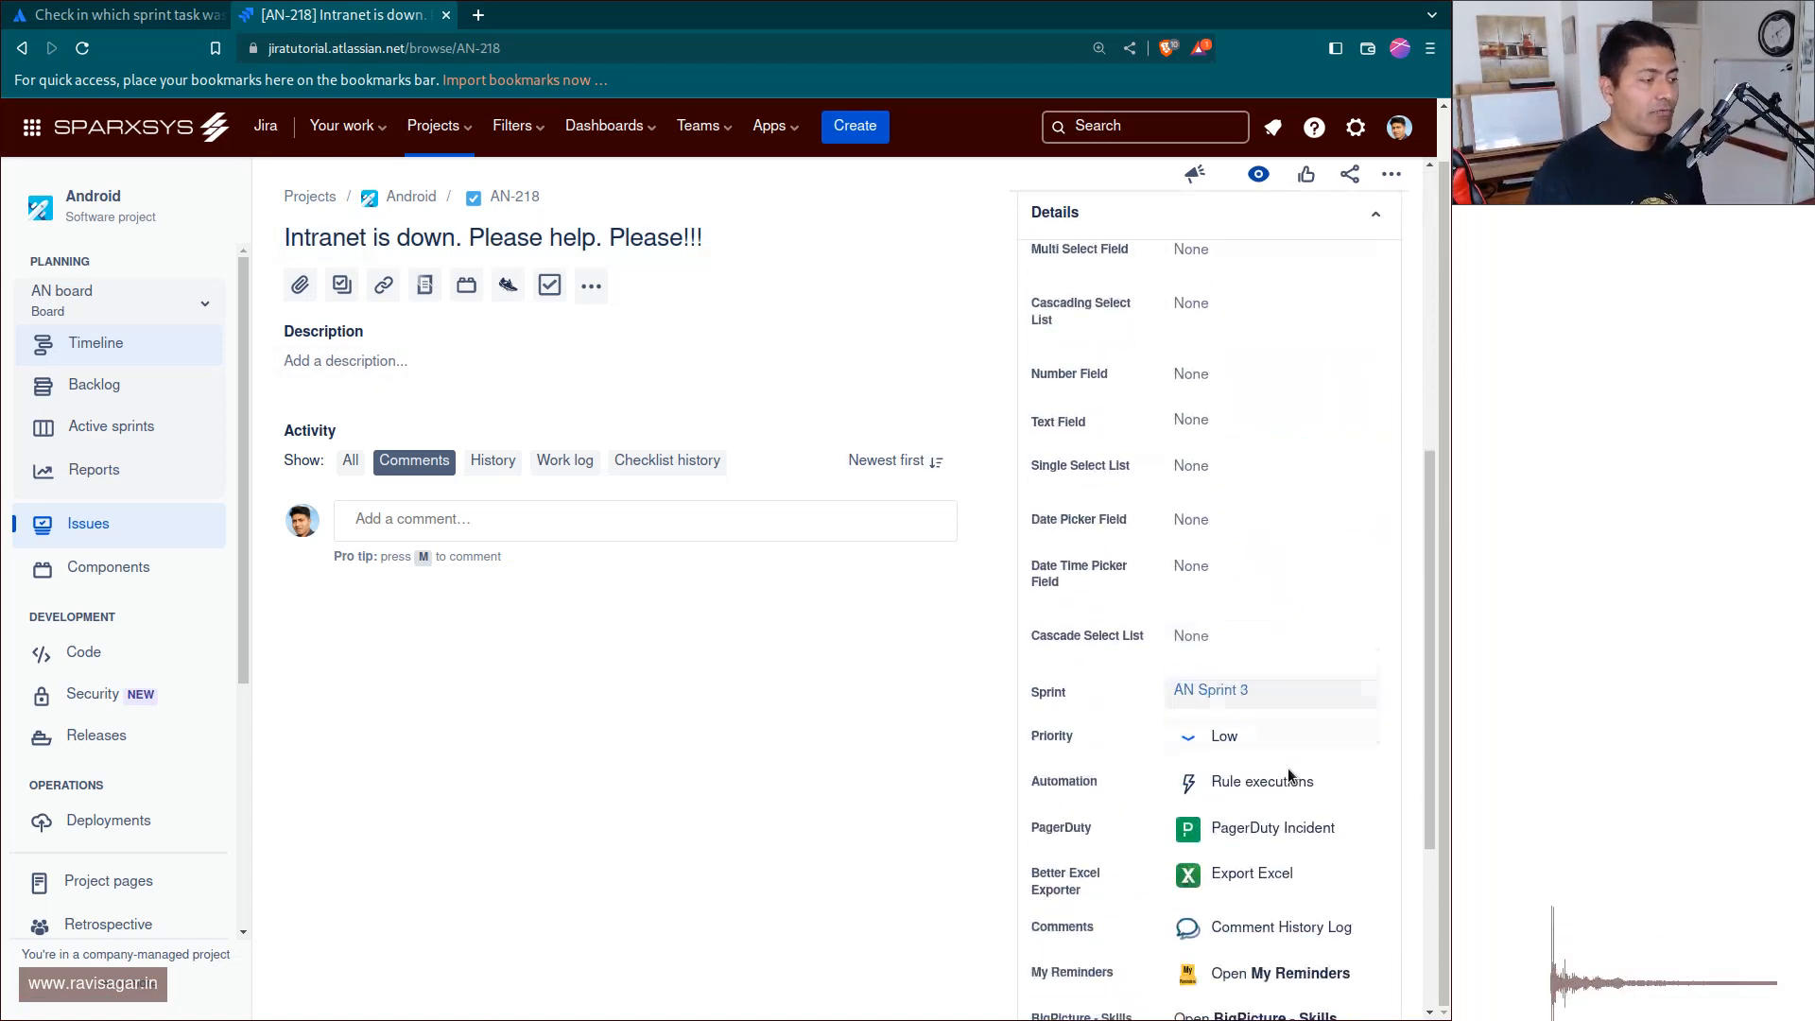
scroll(1267, 728, "down", 1)
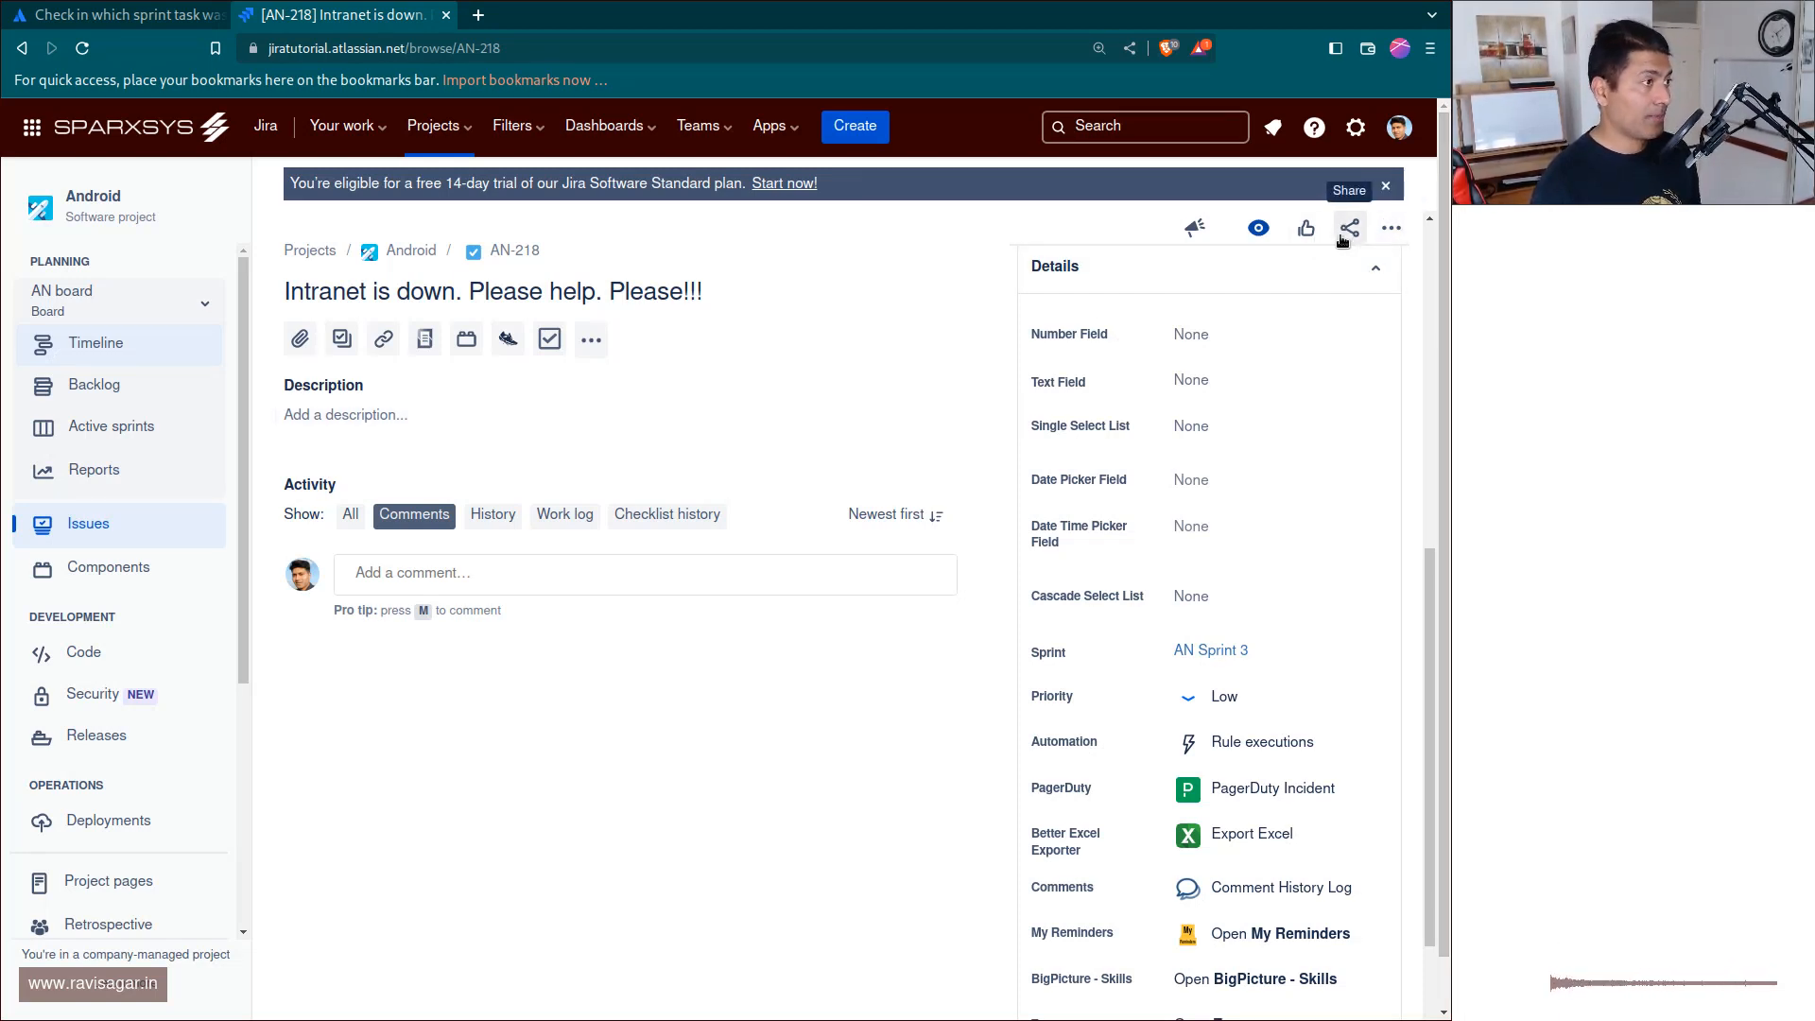
Open the advanced issue search in a new browser tab and switch to it.
left_click(1134, 127)
middle_click(618, 458)
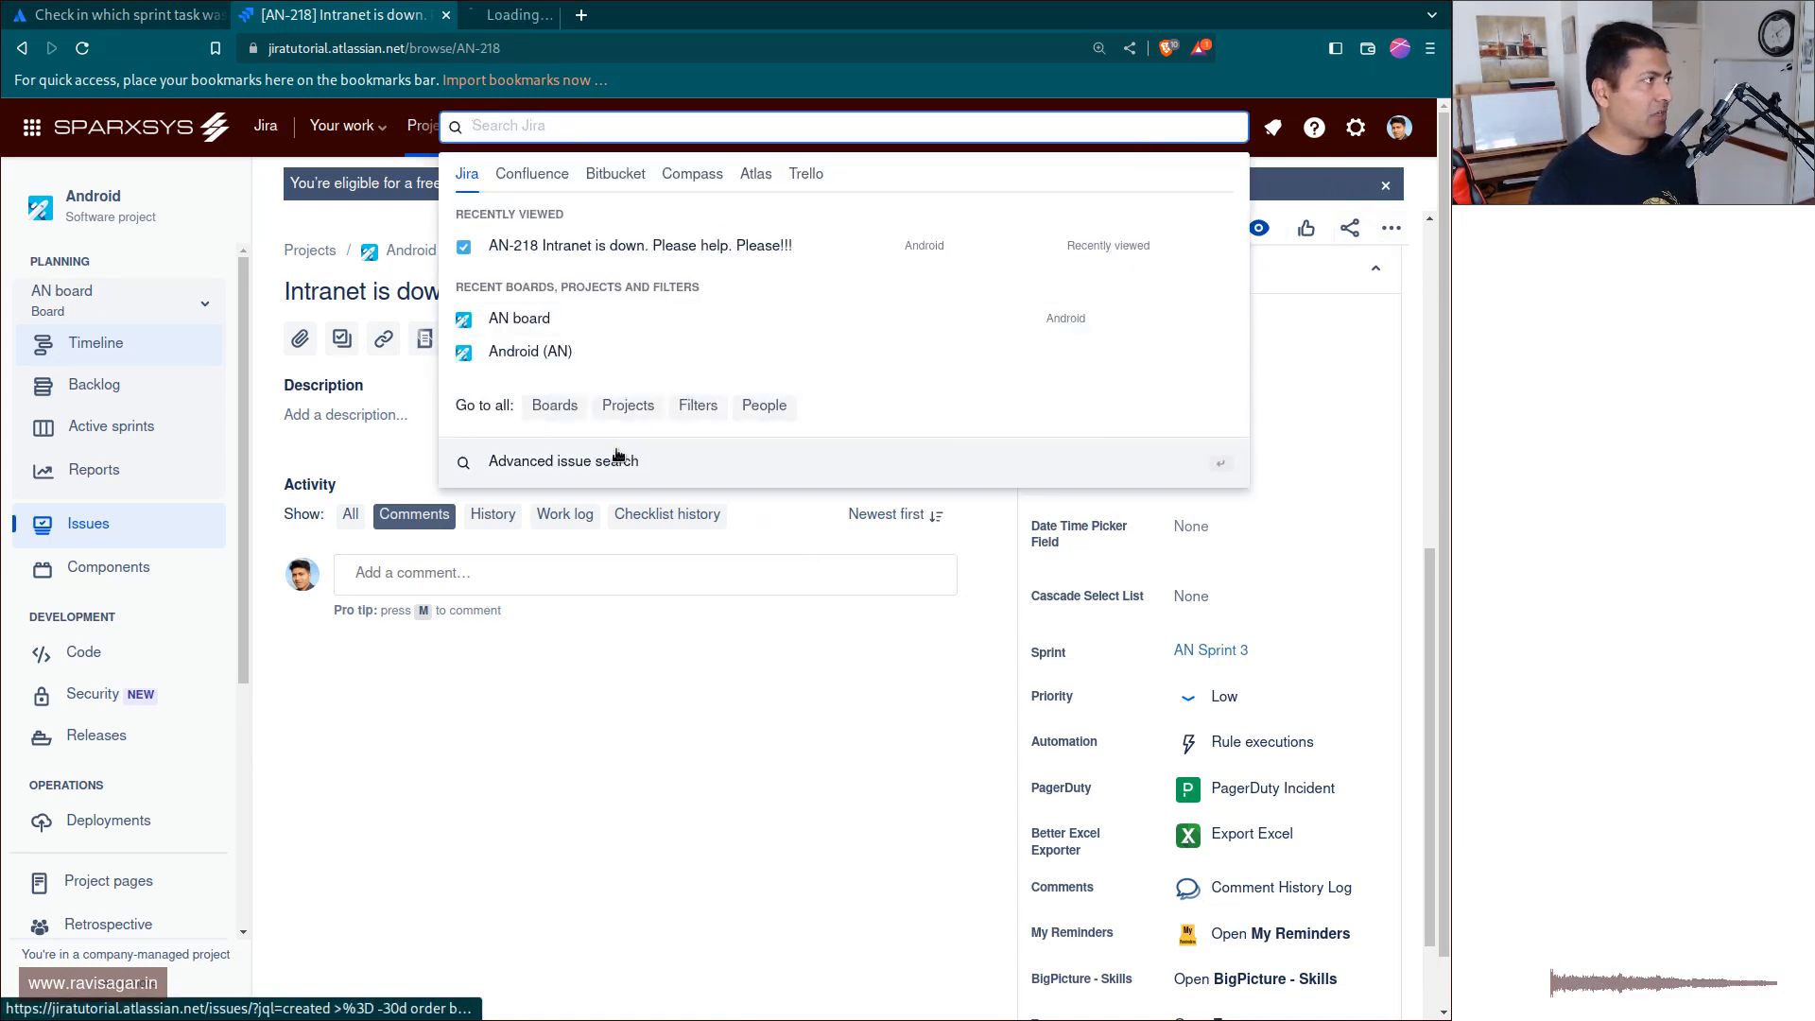
left_click(567, 15)
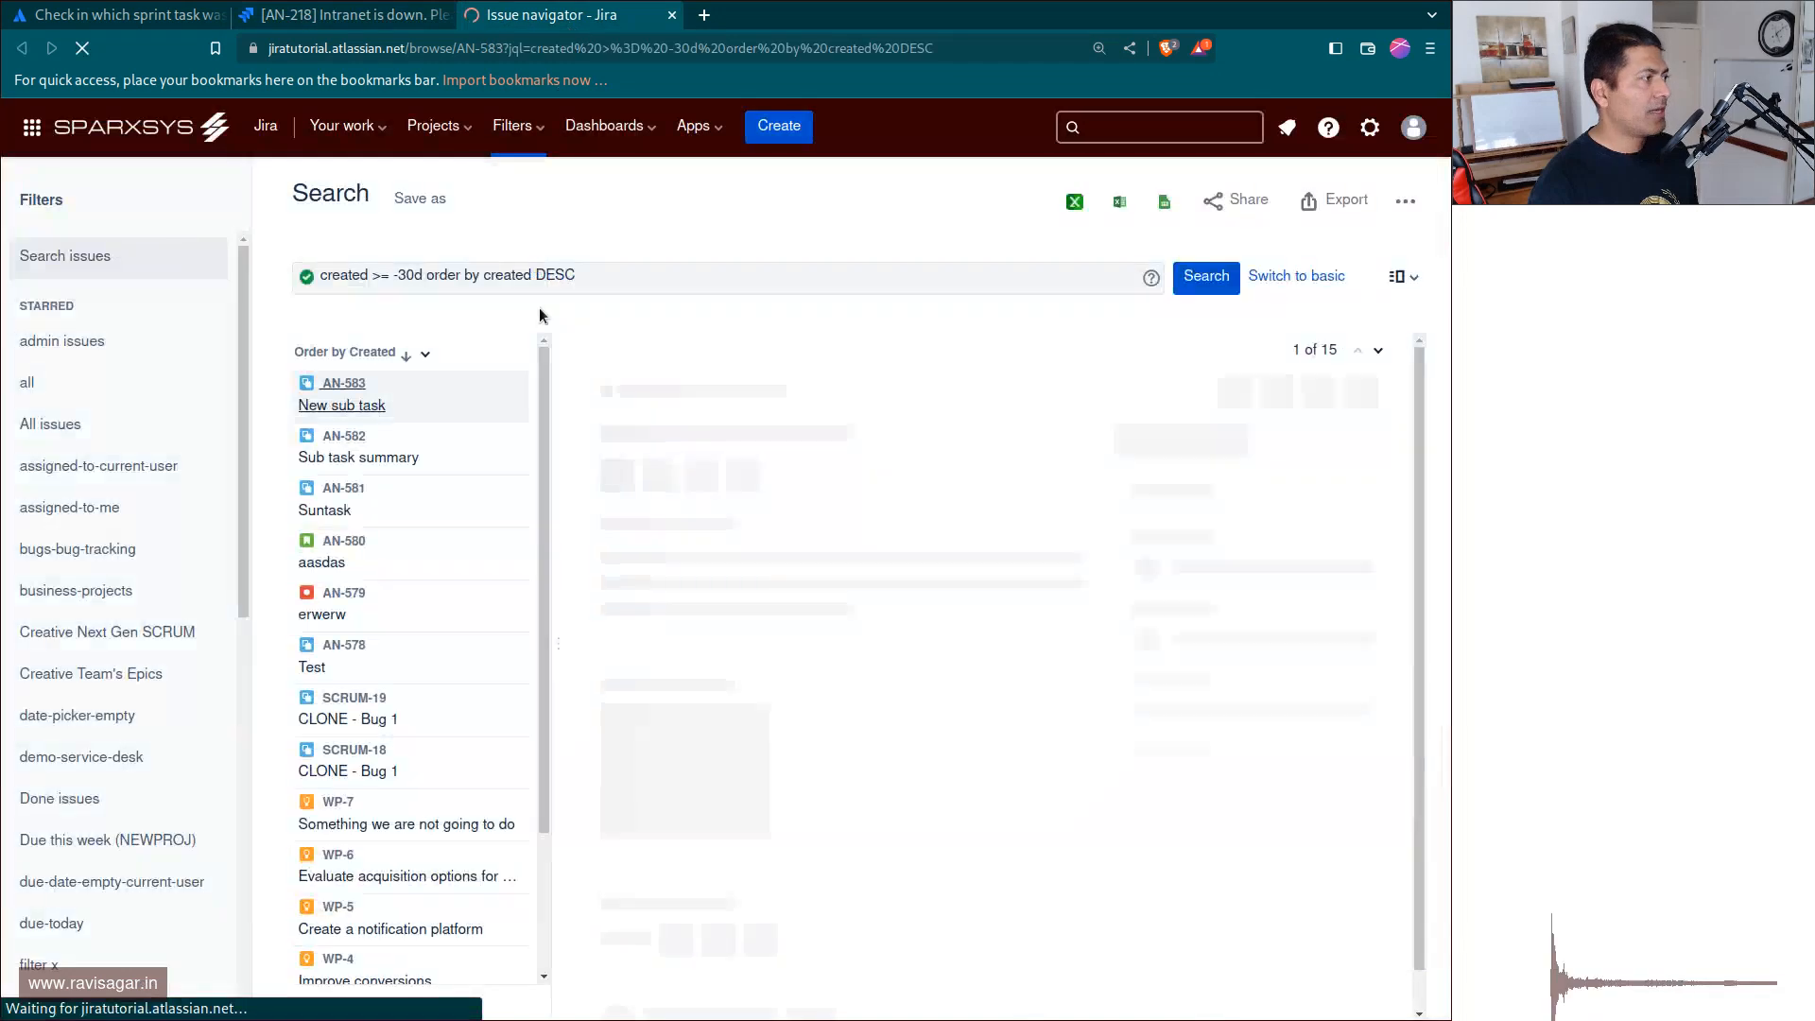
Run the JQL query key=AN-218 and show the results in list view.
key("ctrl+a")
type("key")
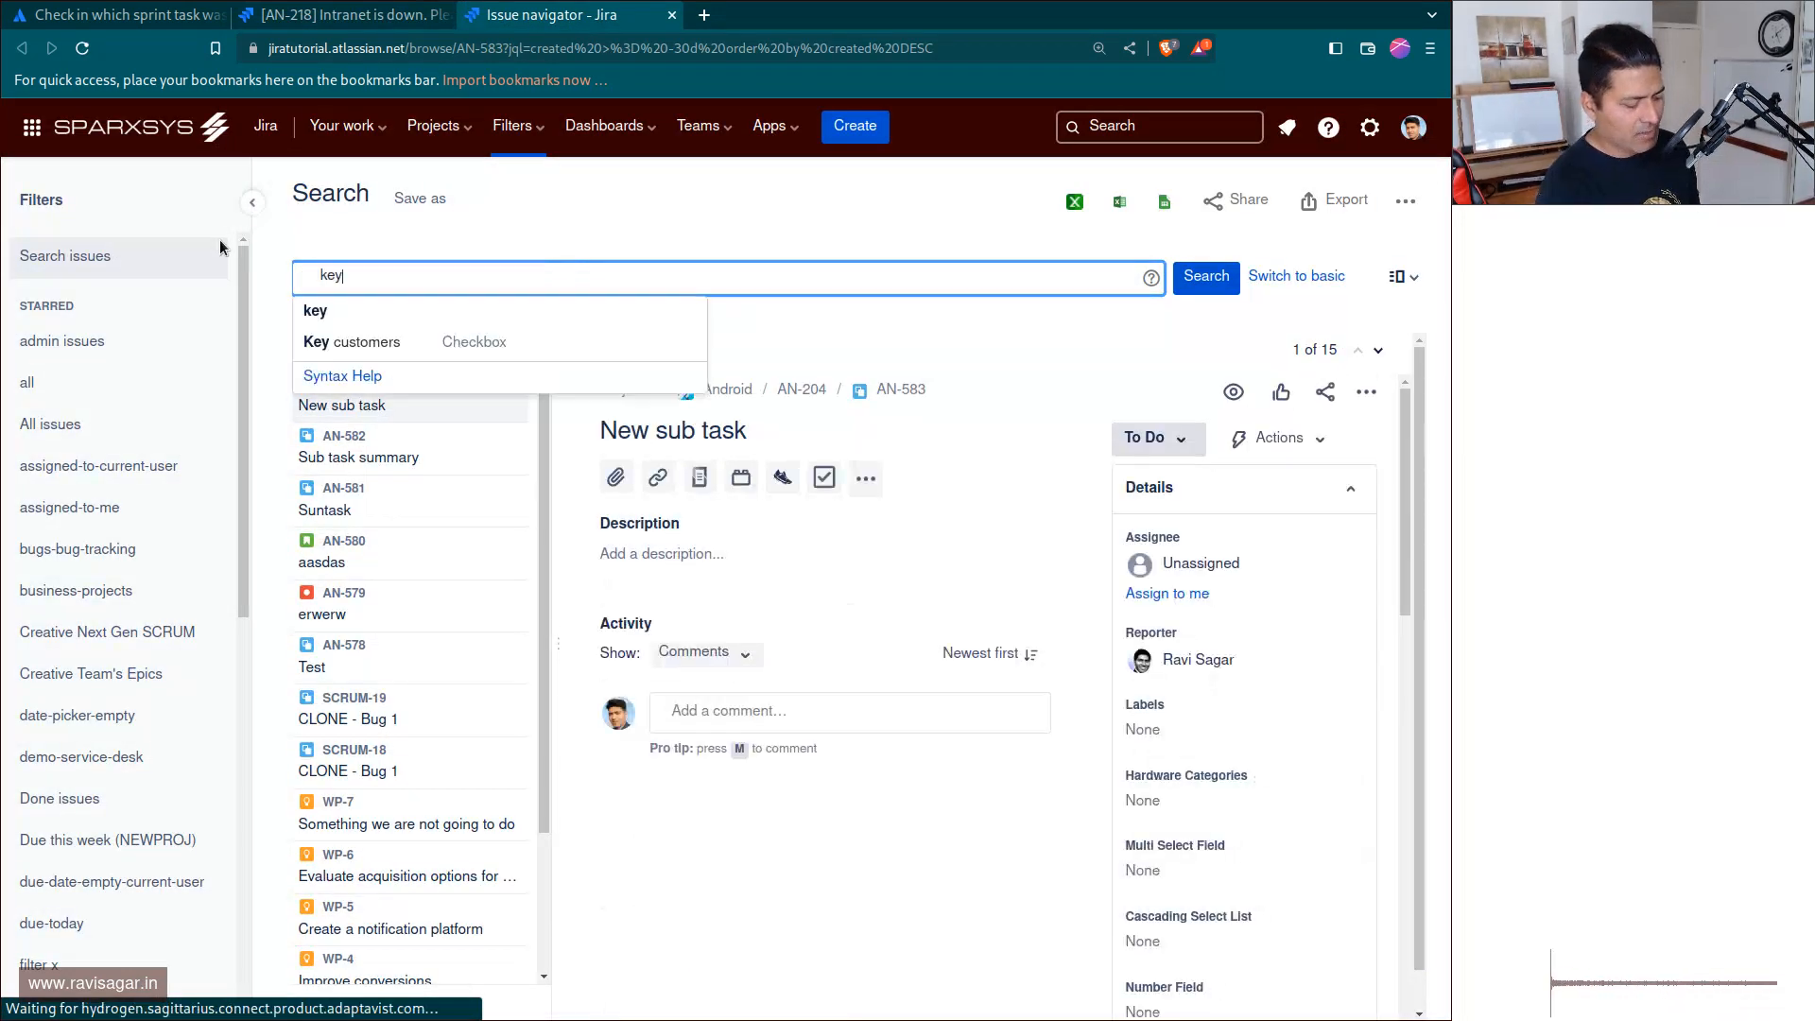
type("=AN")
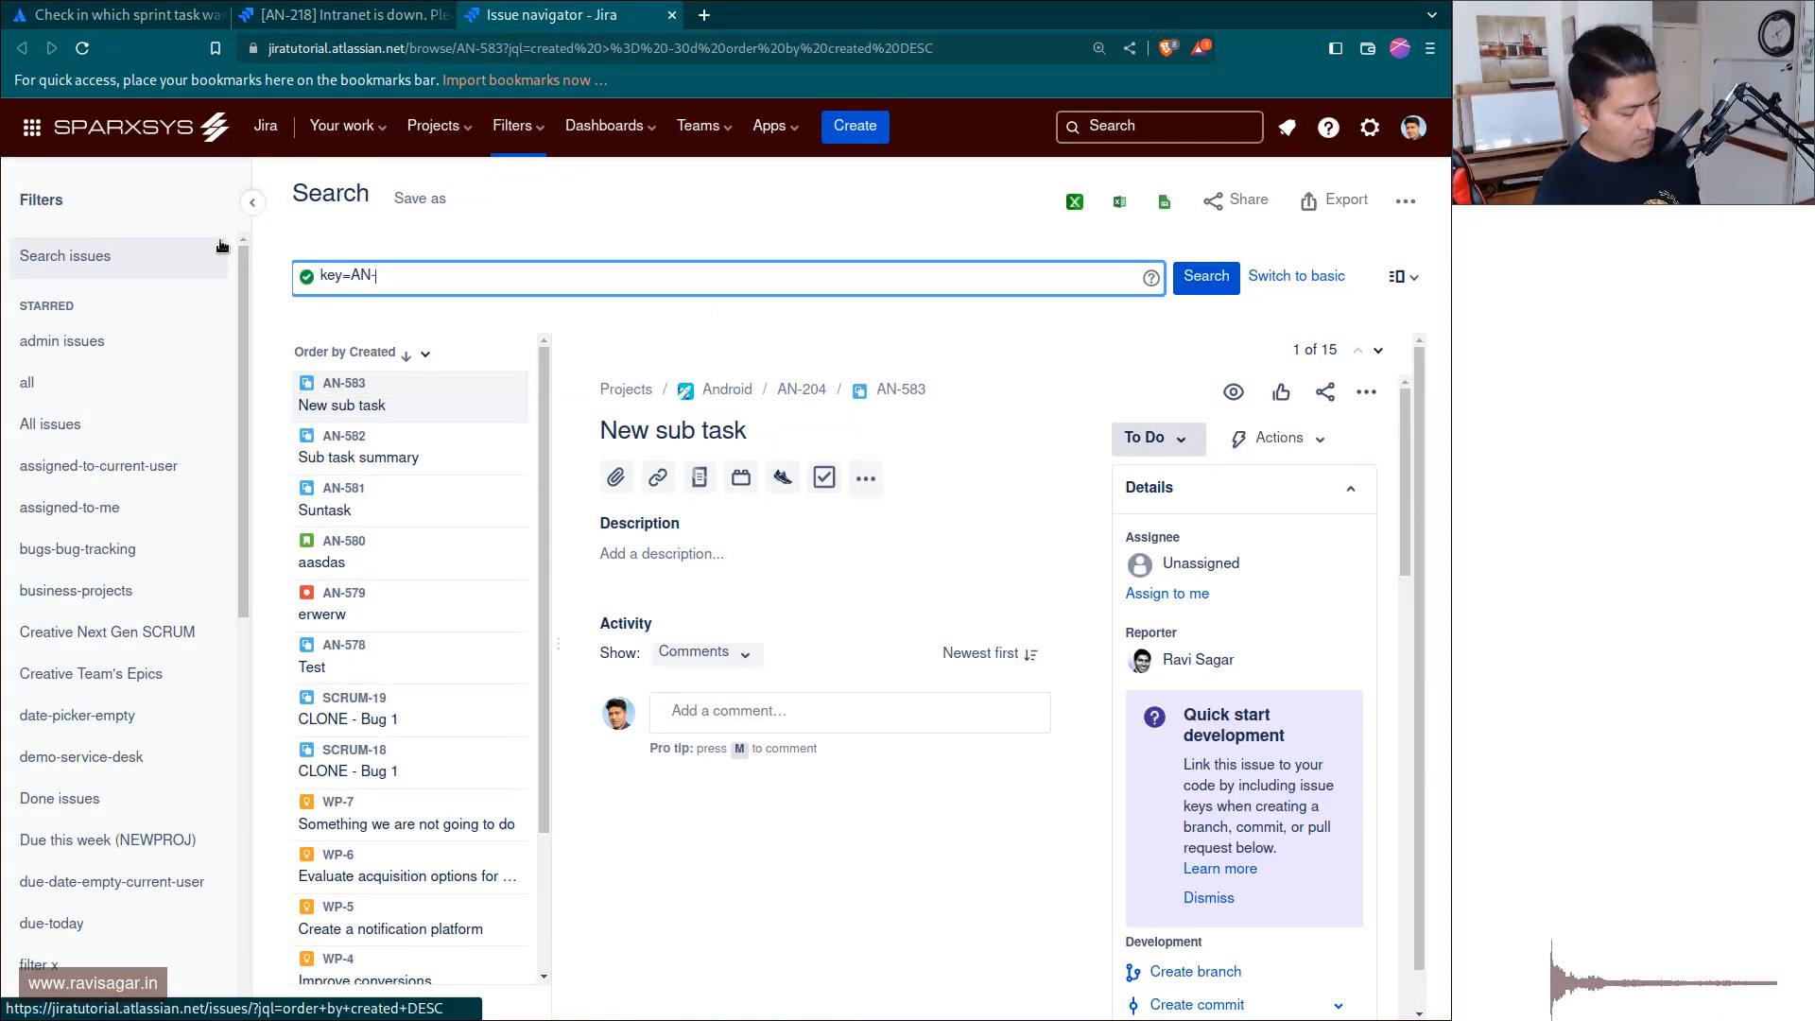
type("-218")
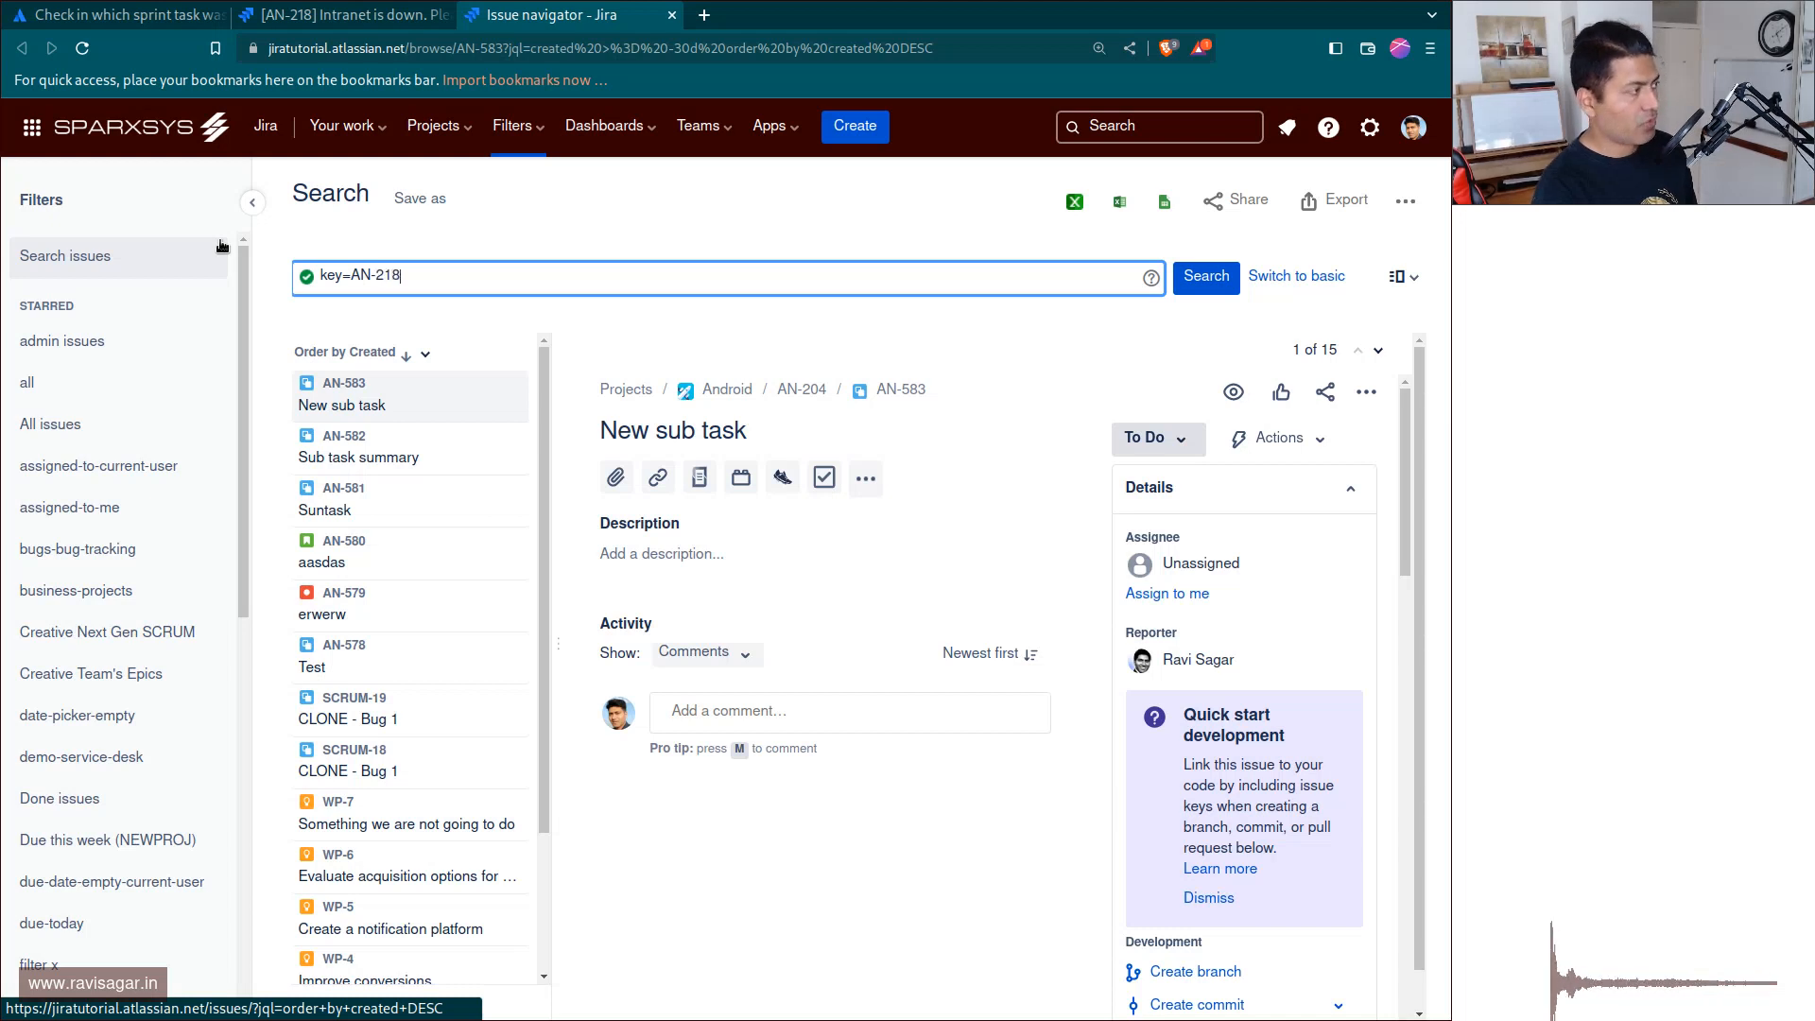
key("Return")
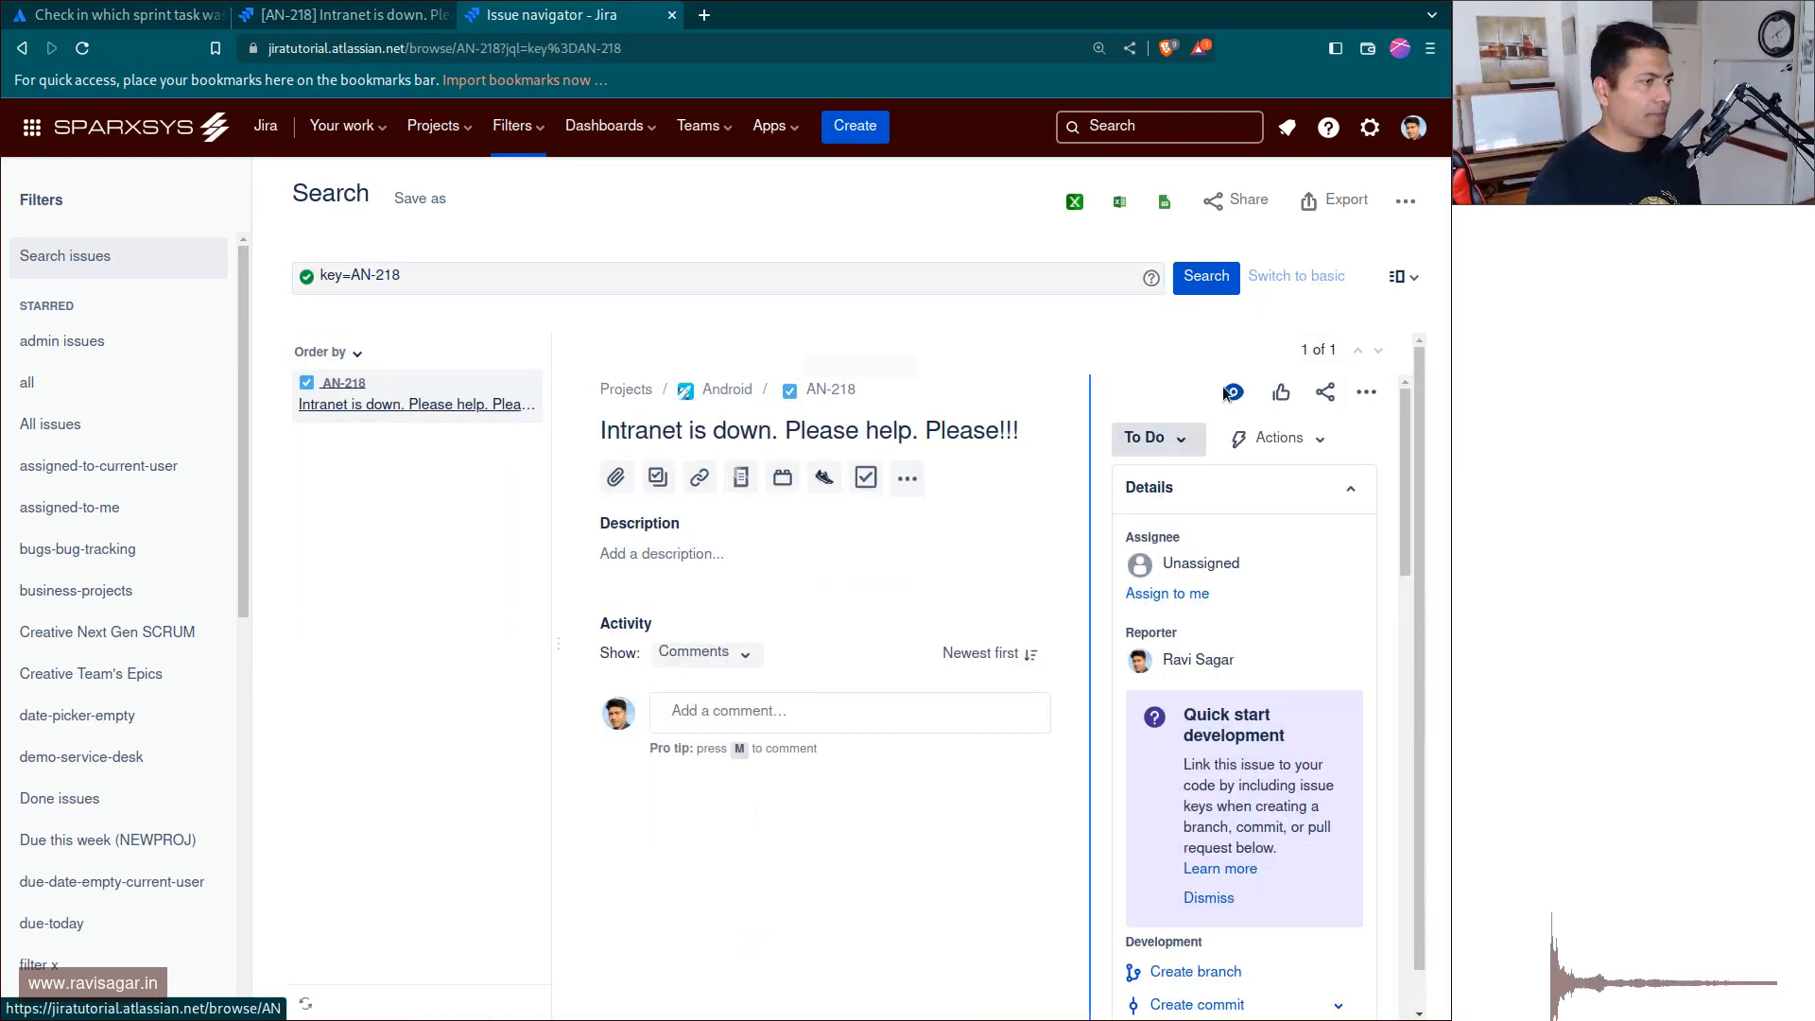
left_click(1400, 277)
left_click(1282, 390)
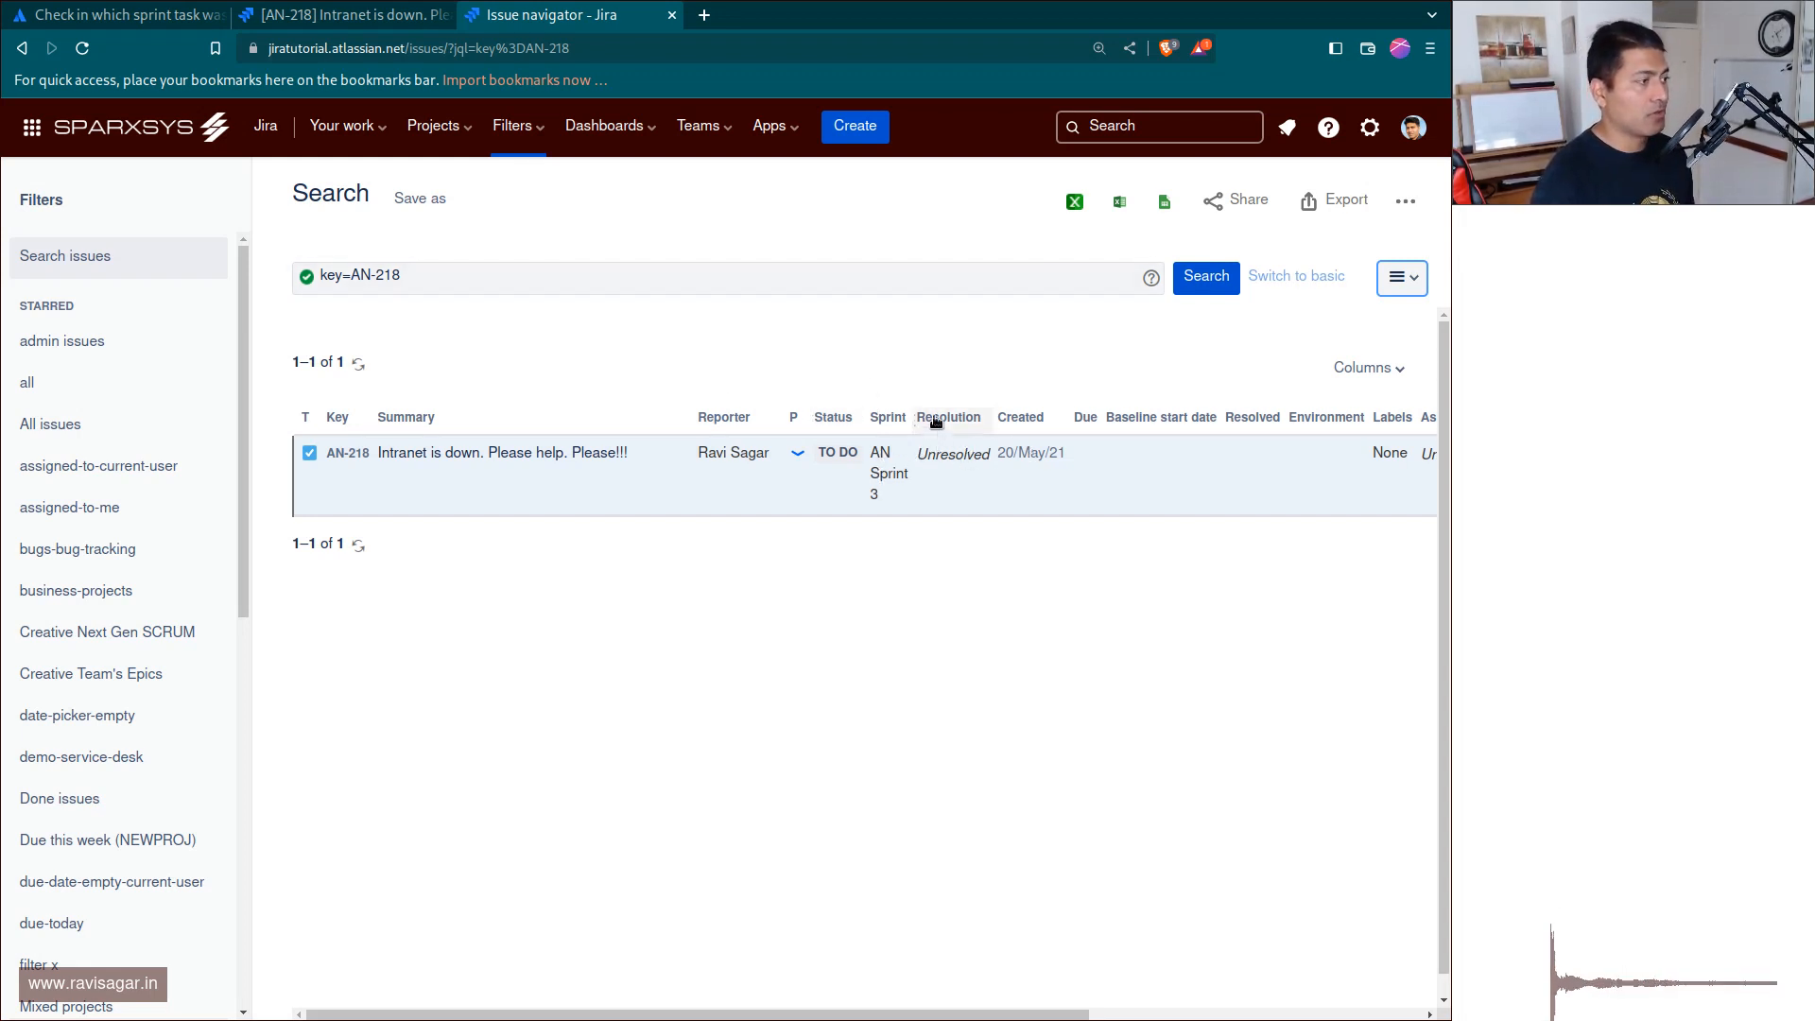
Extend the JQL query to key=AN-218 and resolution is EMPTY and run the search.
left_click(573, 268)
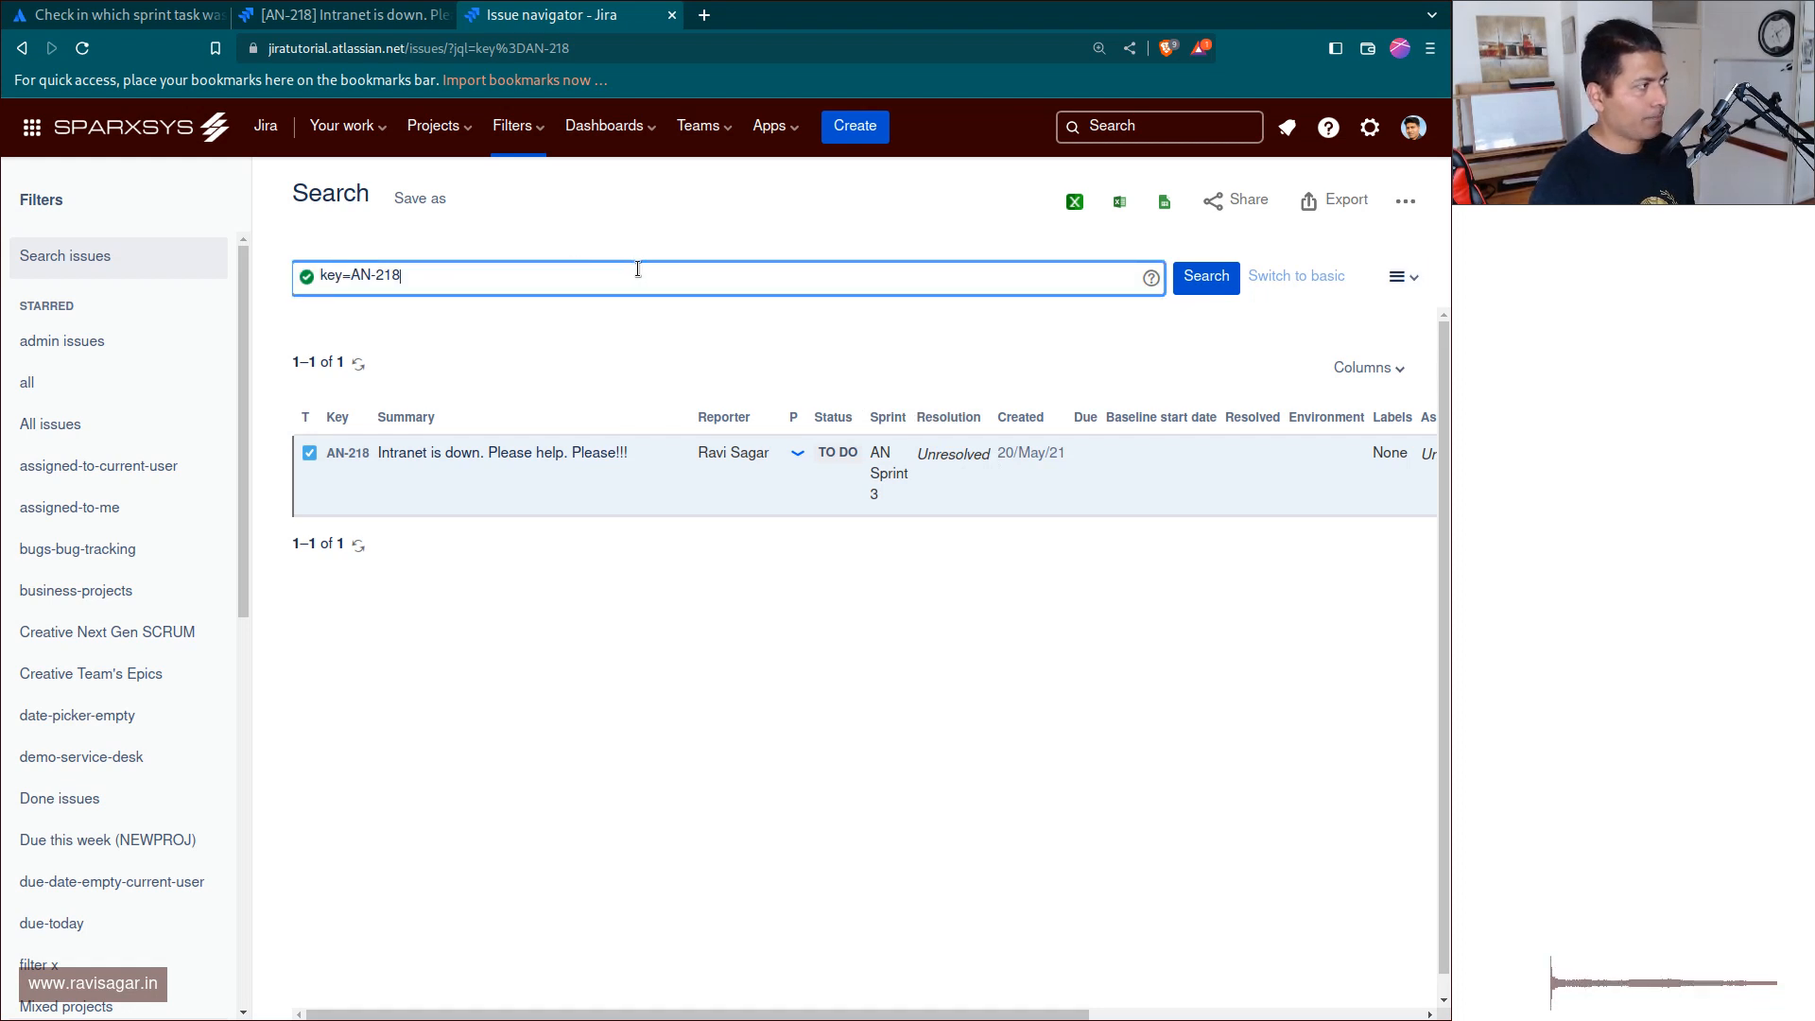
type("and resol")
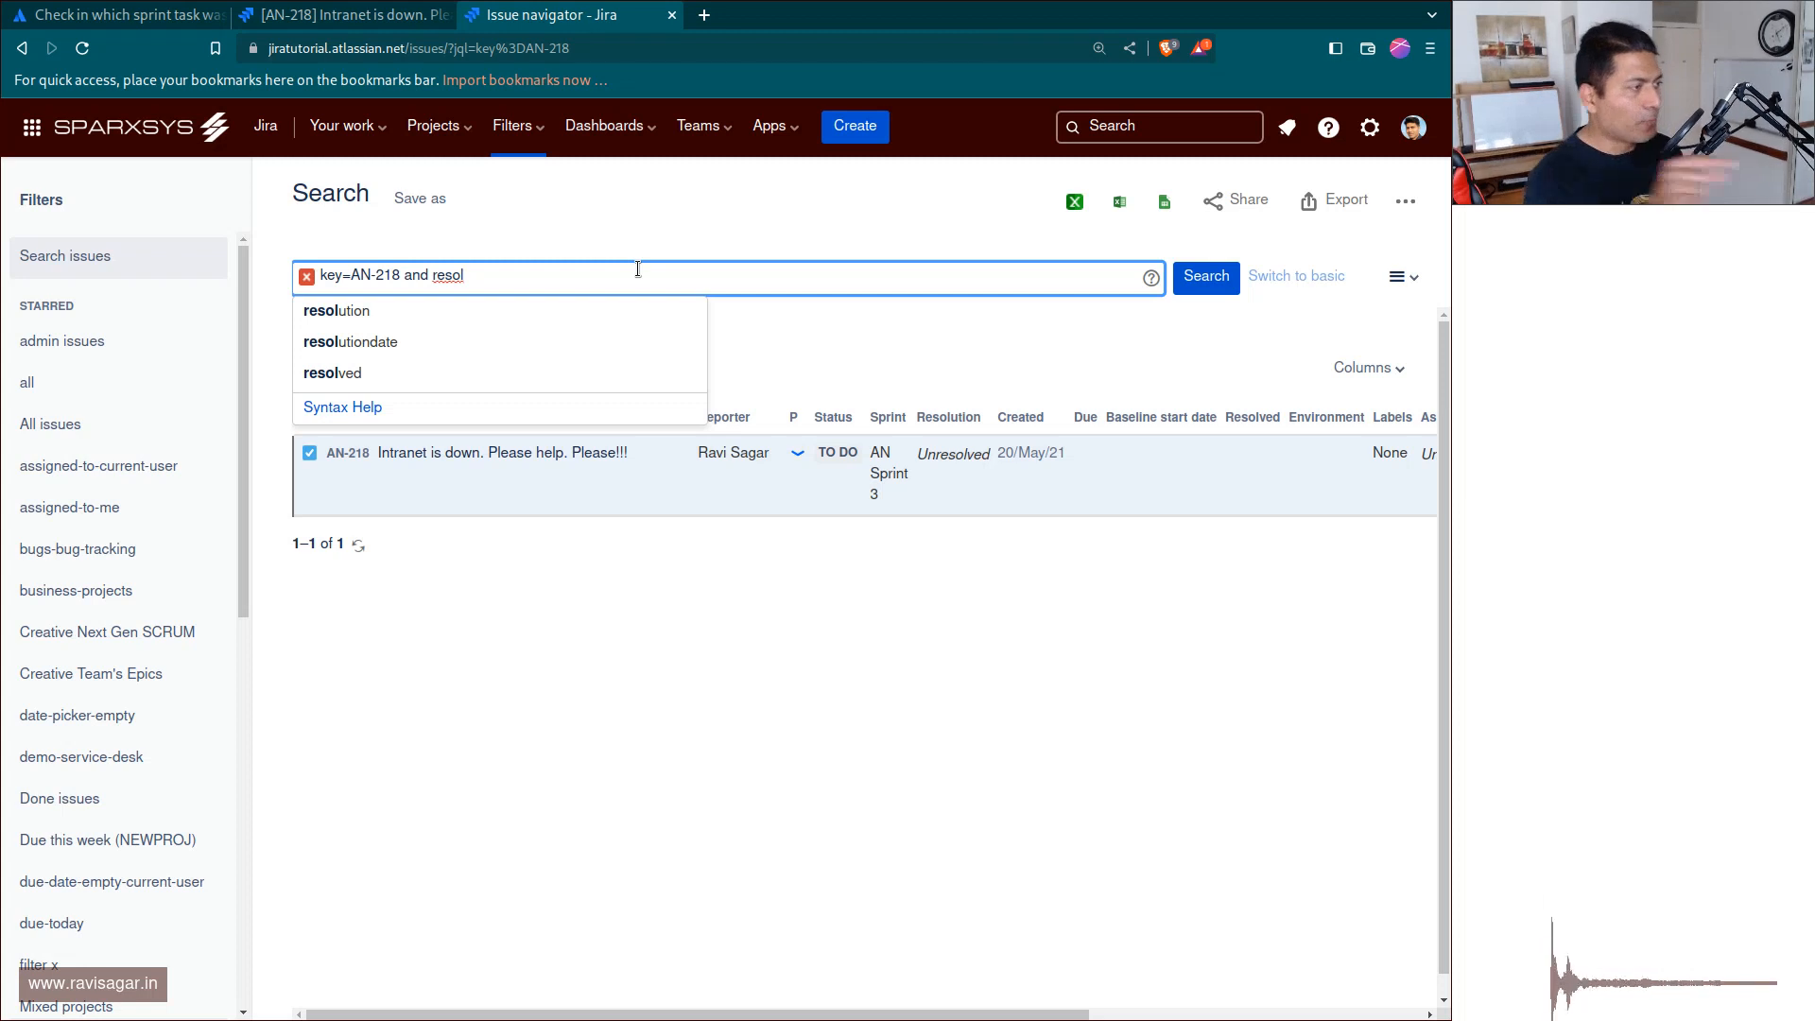
key("Down")
key("Return")
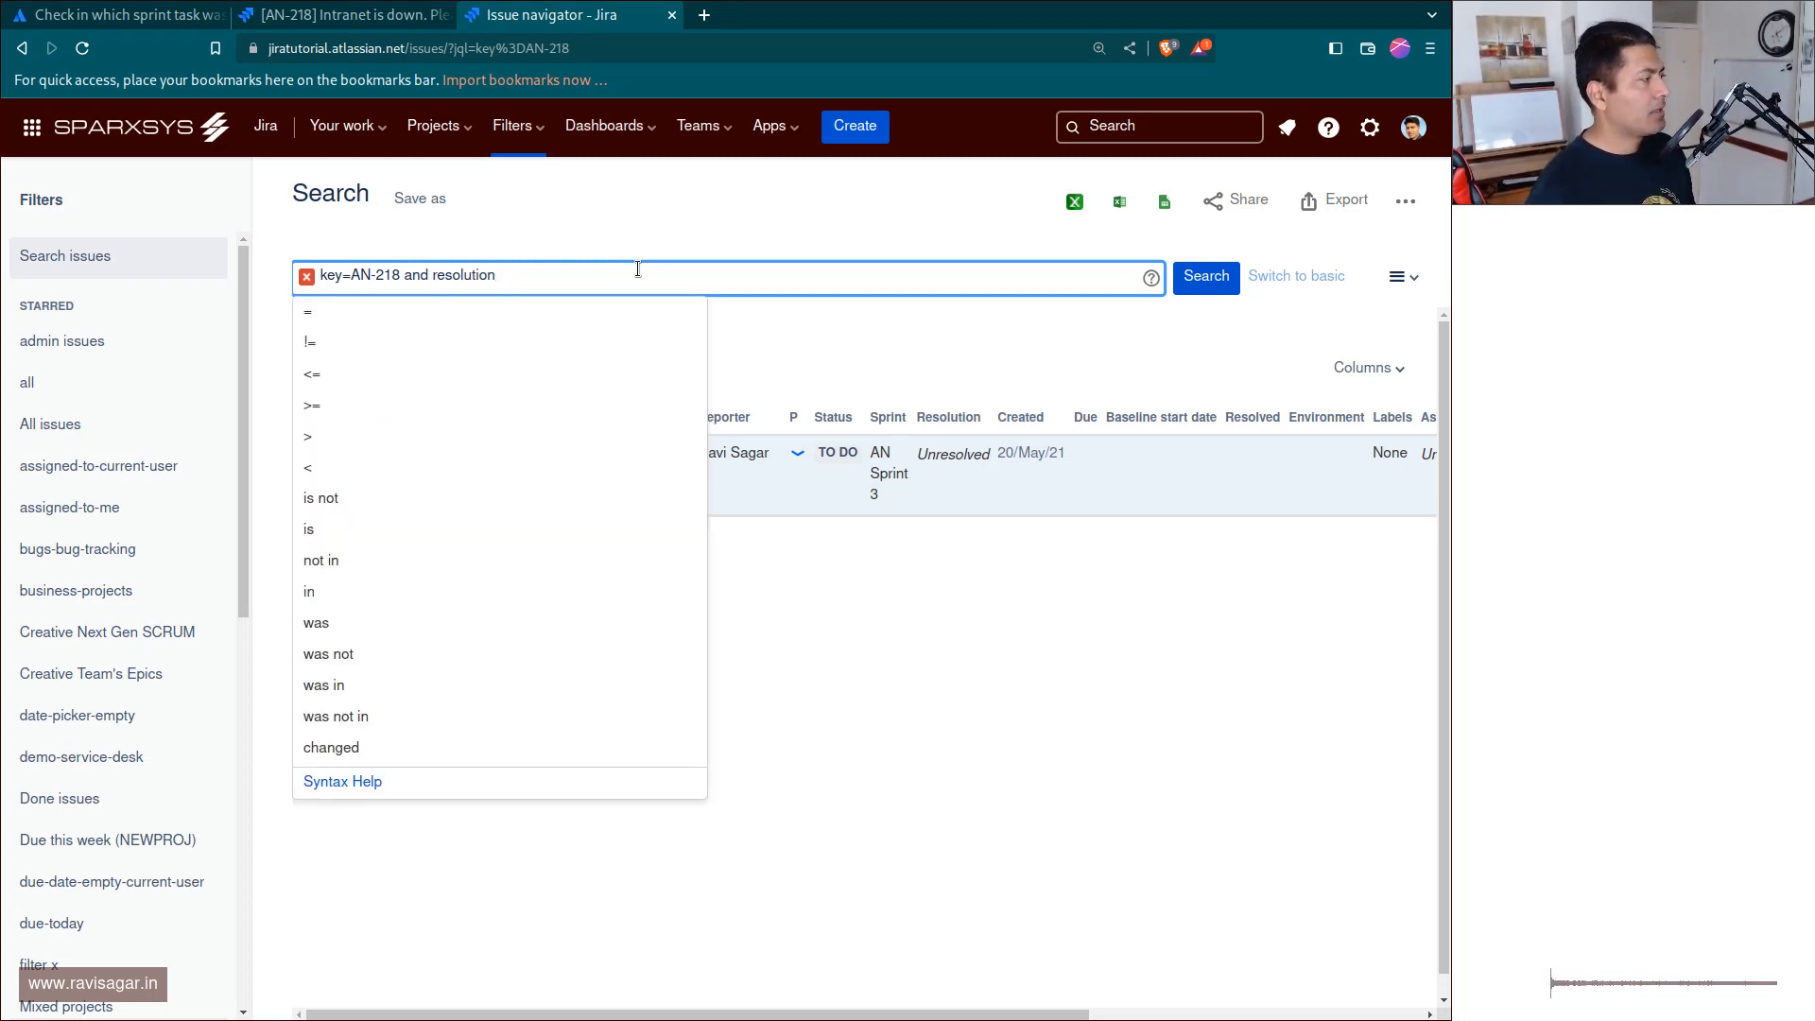
key("Down")
key("Up")
key("Up")
key("Up")
key("Up")
key("Up")
key("Up")
key("Up")
key("Up")
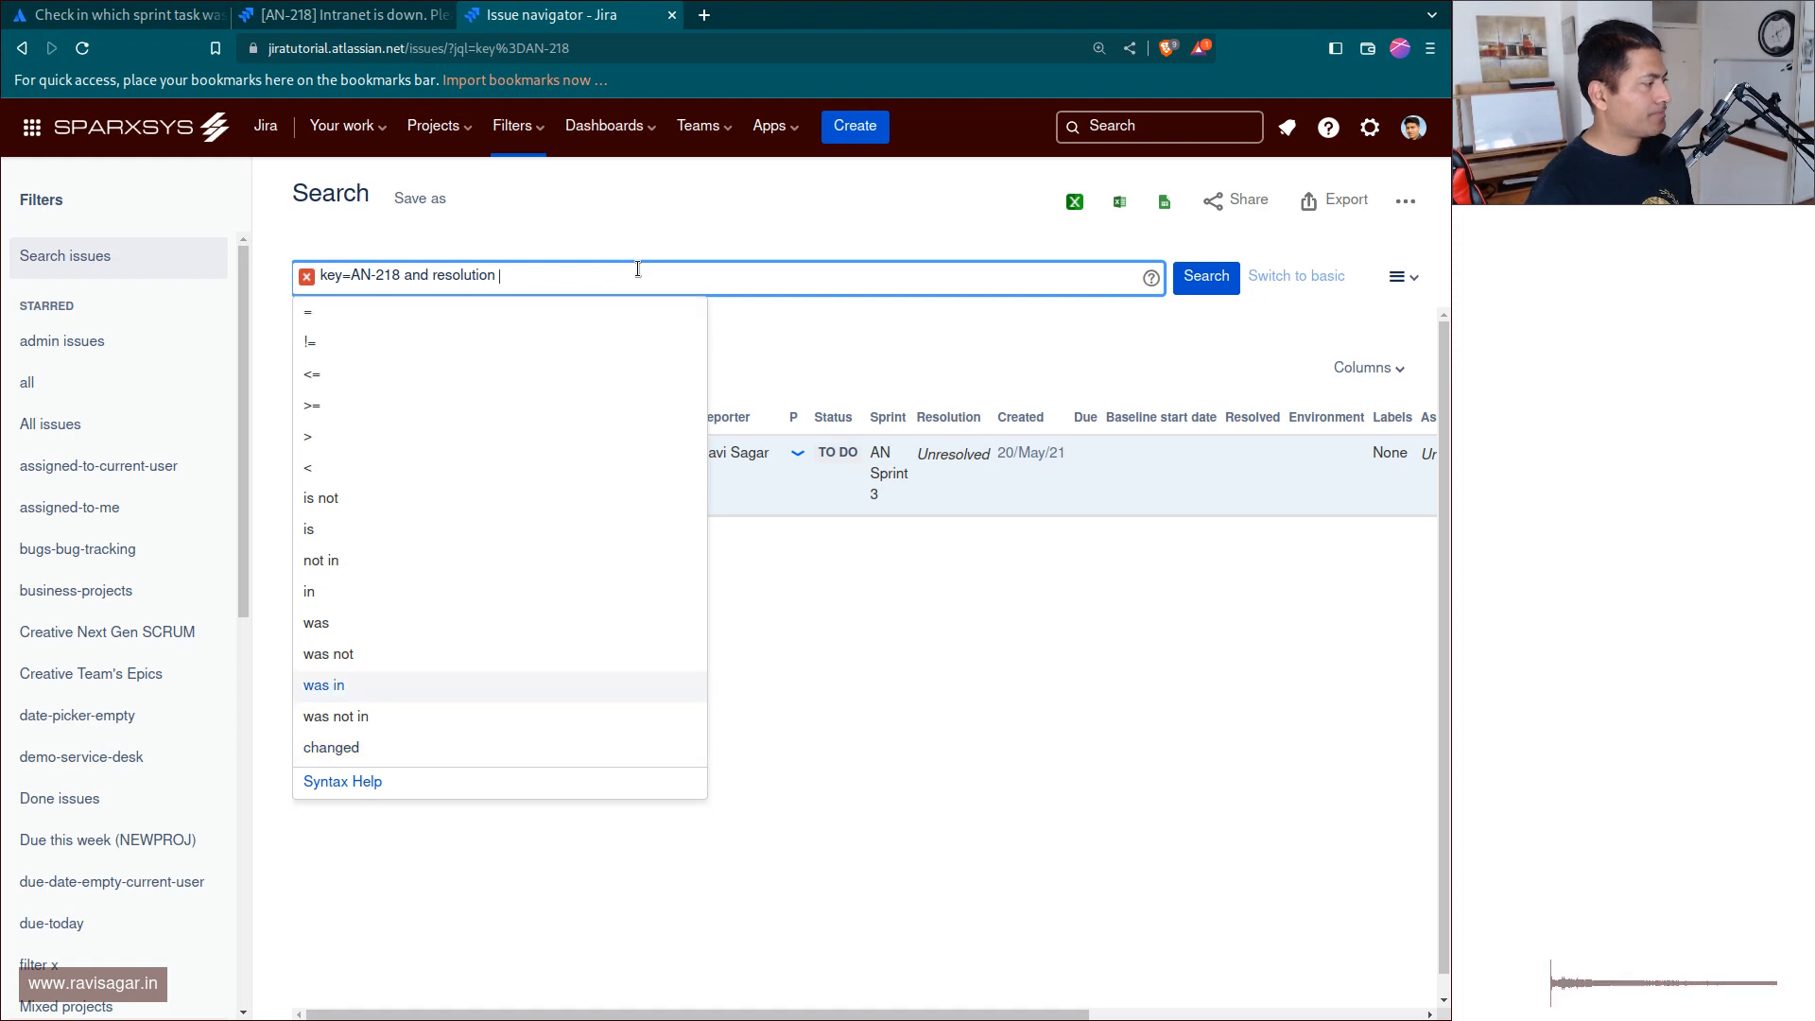
key("Return")
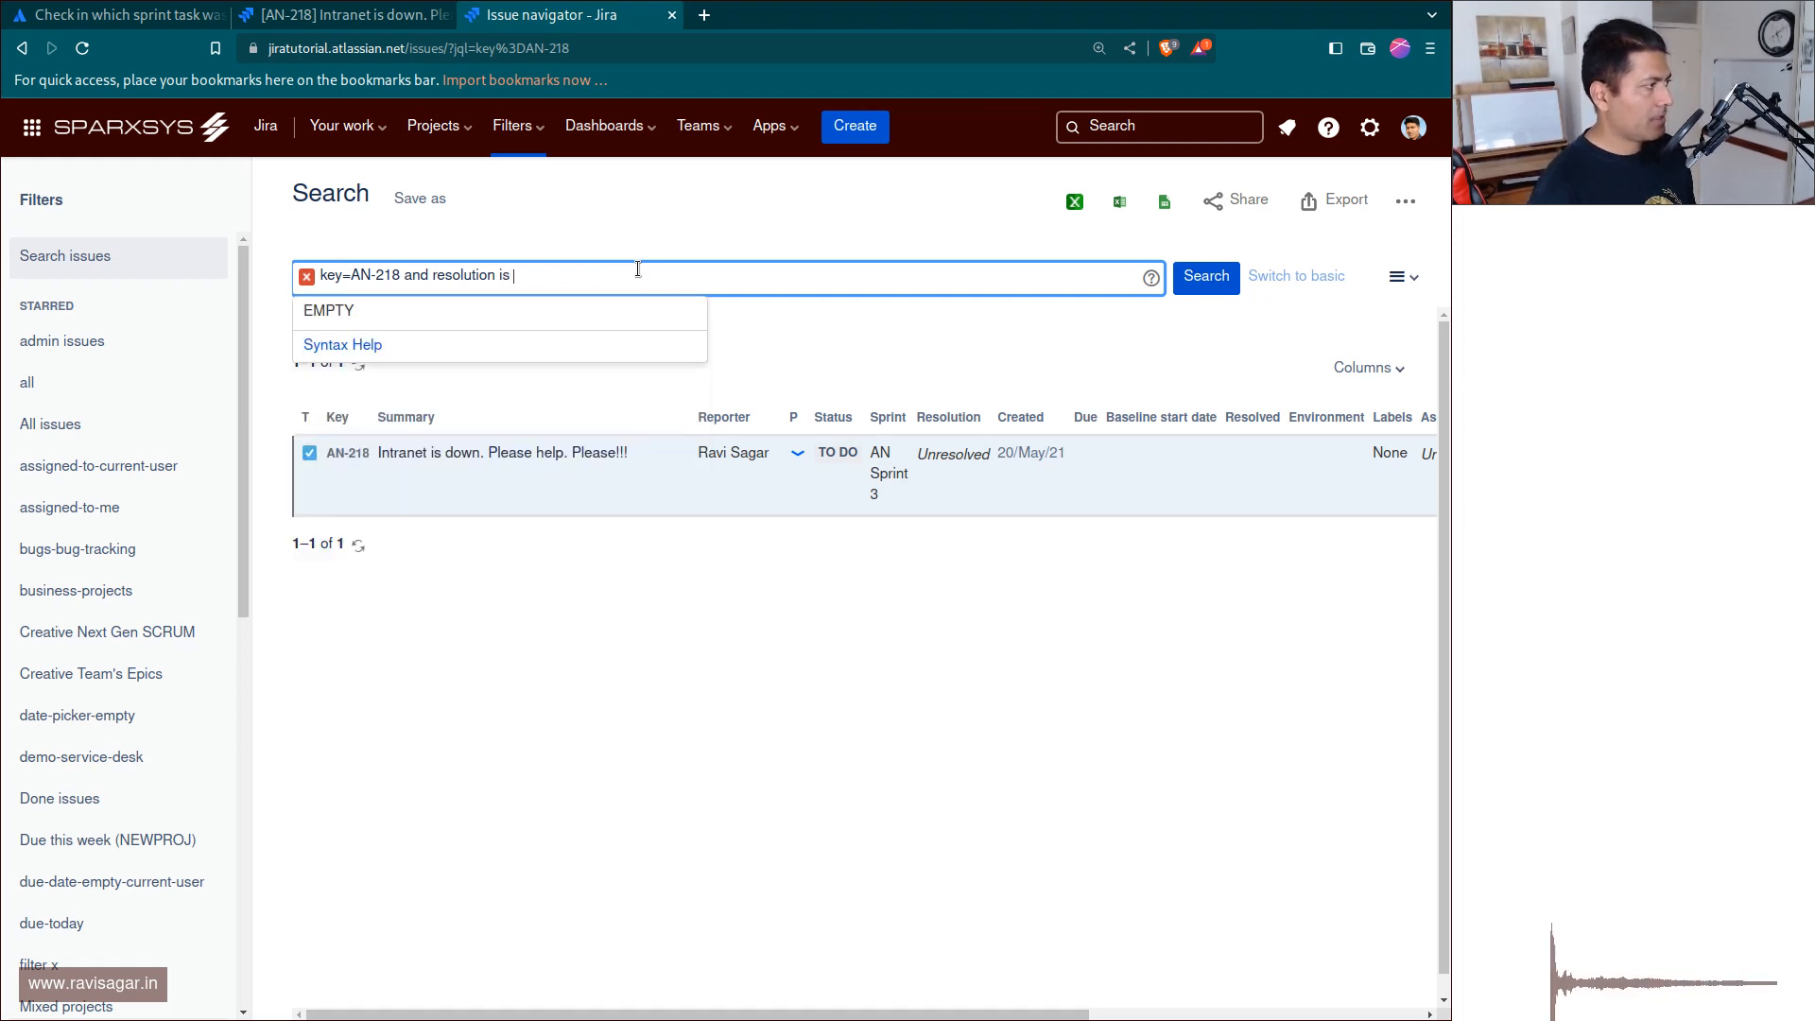
key("Down")
key("Return")
key("Return")
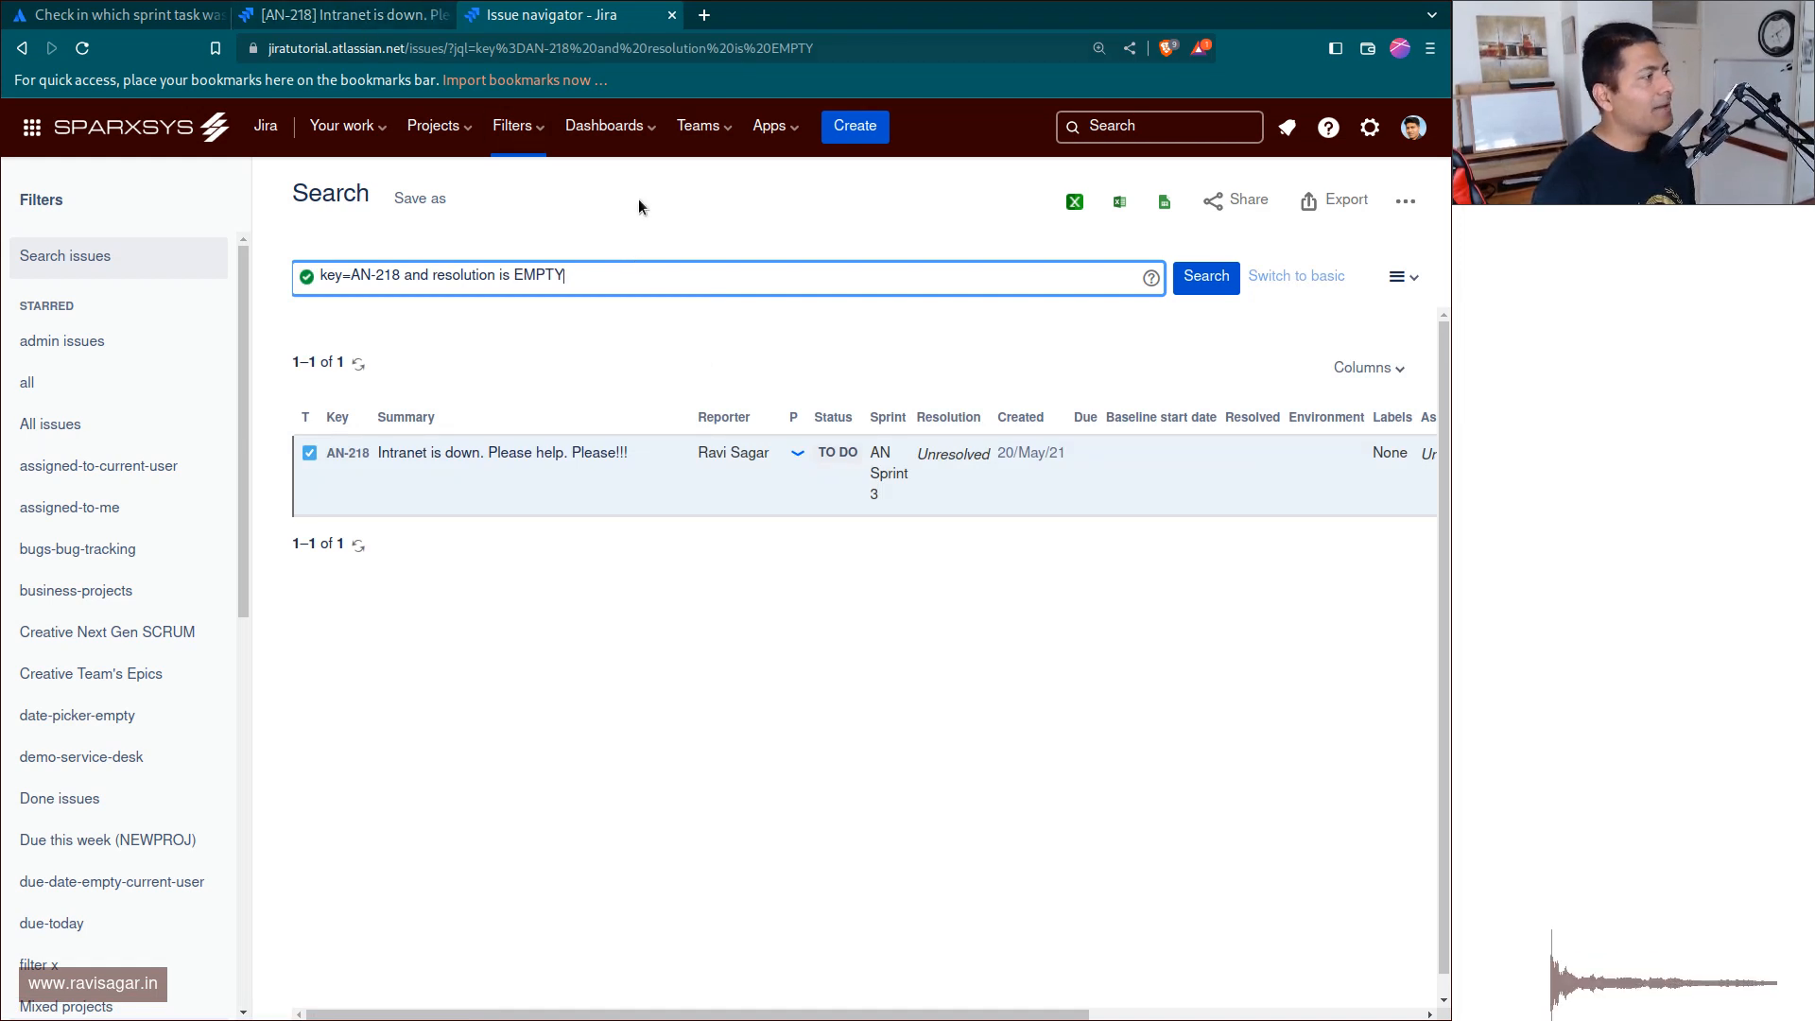
Return to issue AN-218 and start its transition to the Done status.
left_click(367, 17)
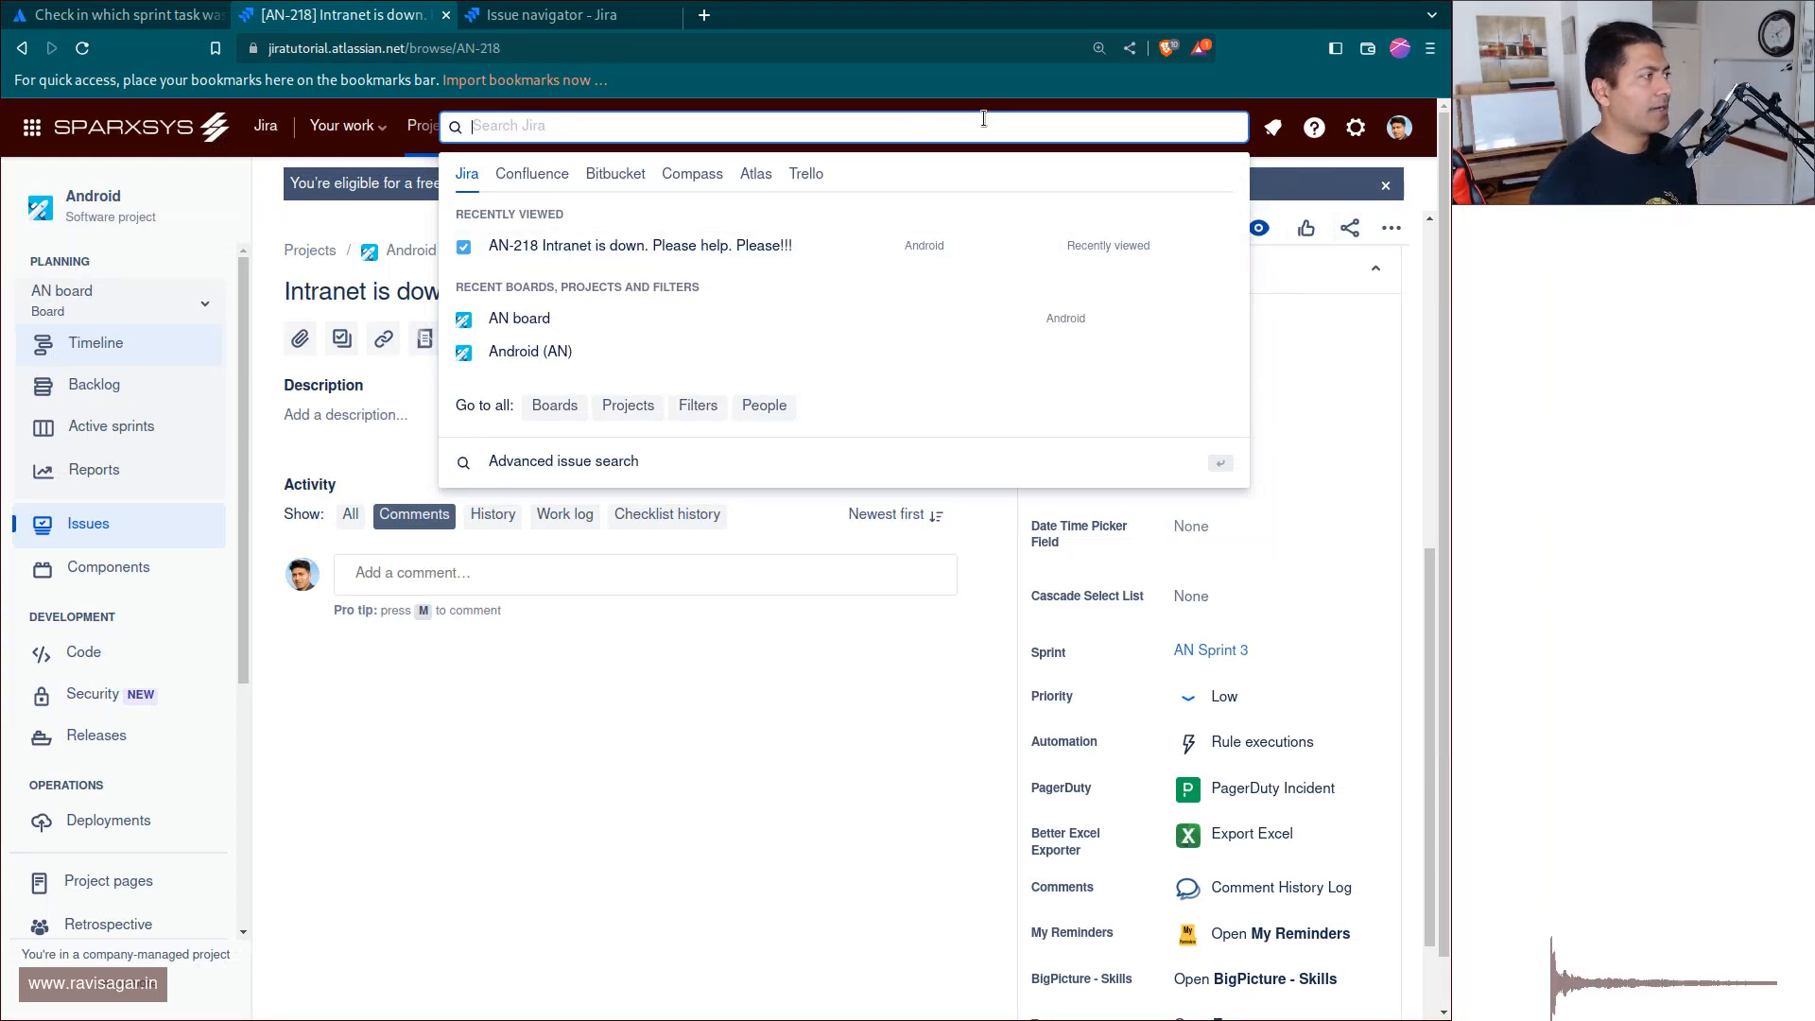
key("Escape")
left_click(1390, 228)
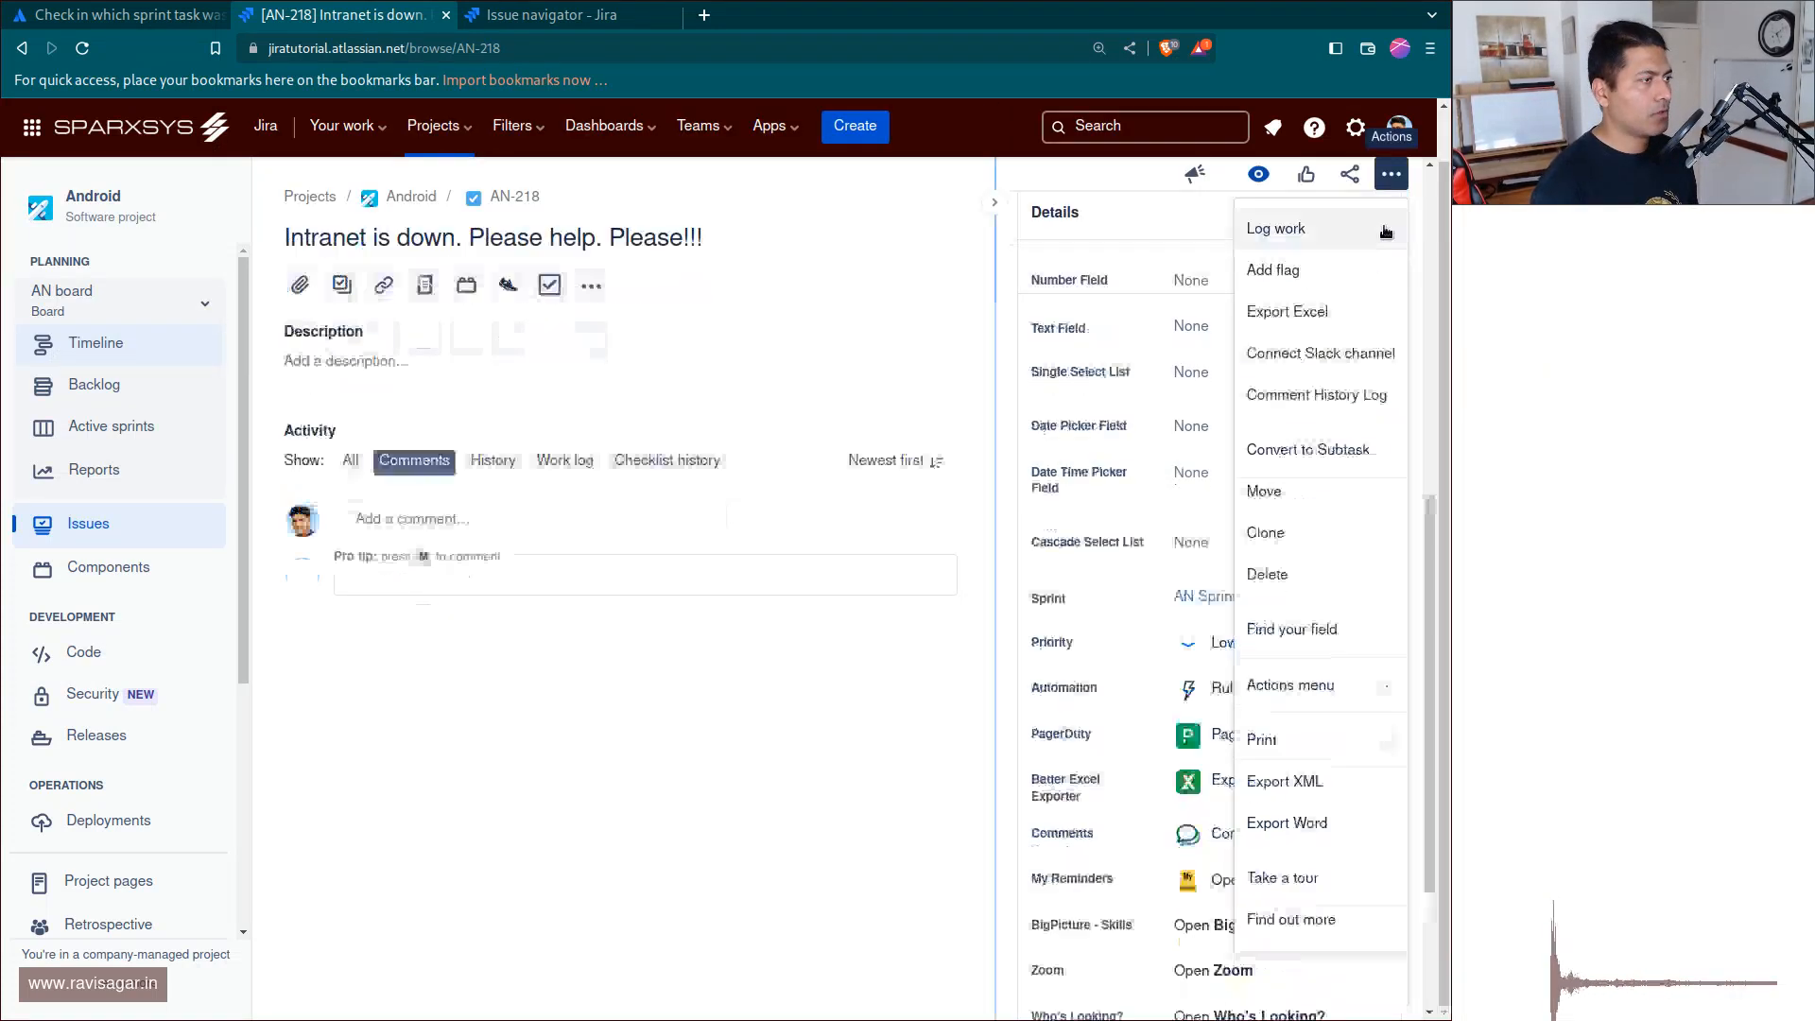
left_click(1119, 250)
scroll(1116, 256, "up", 8)
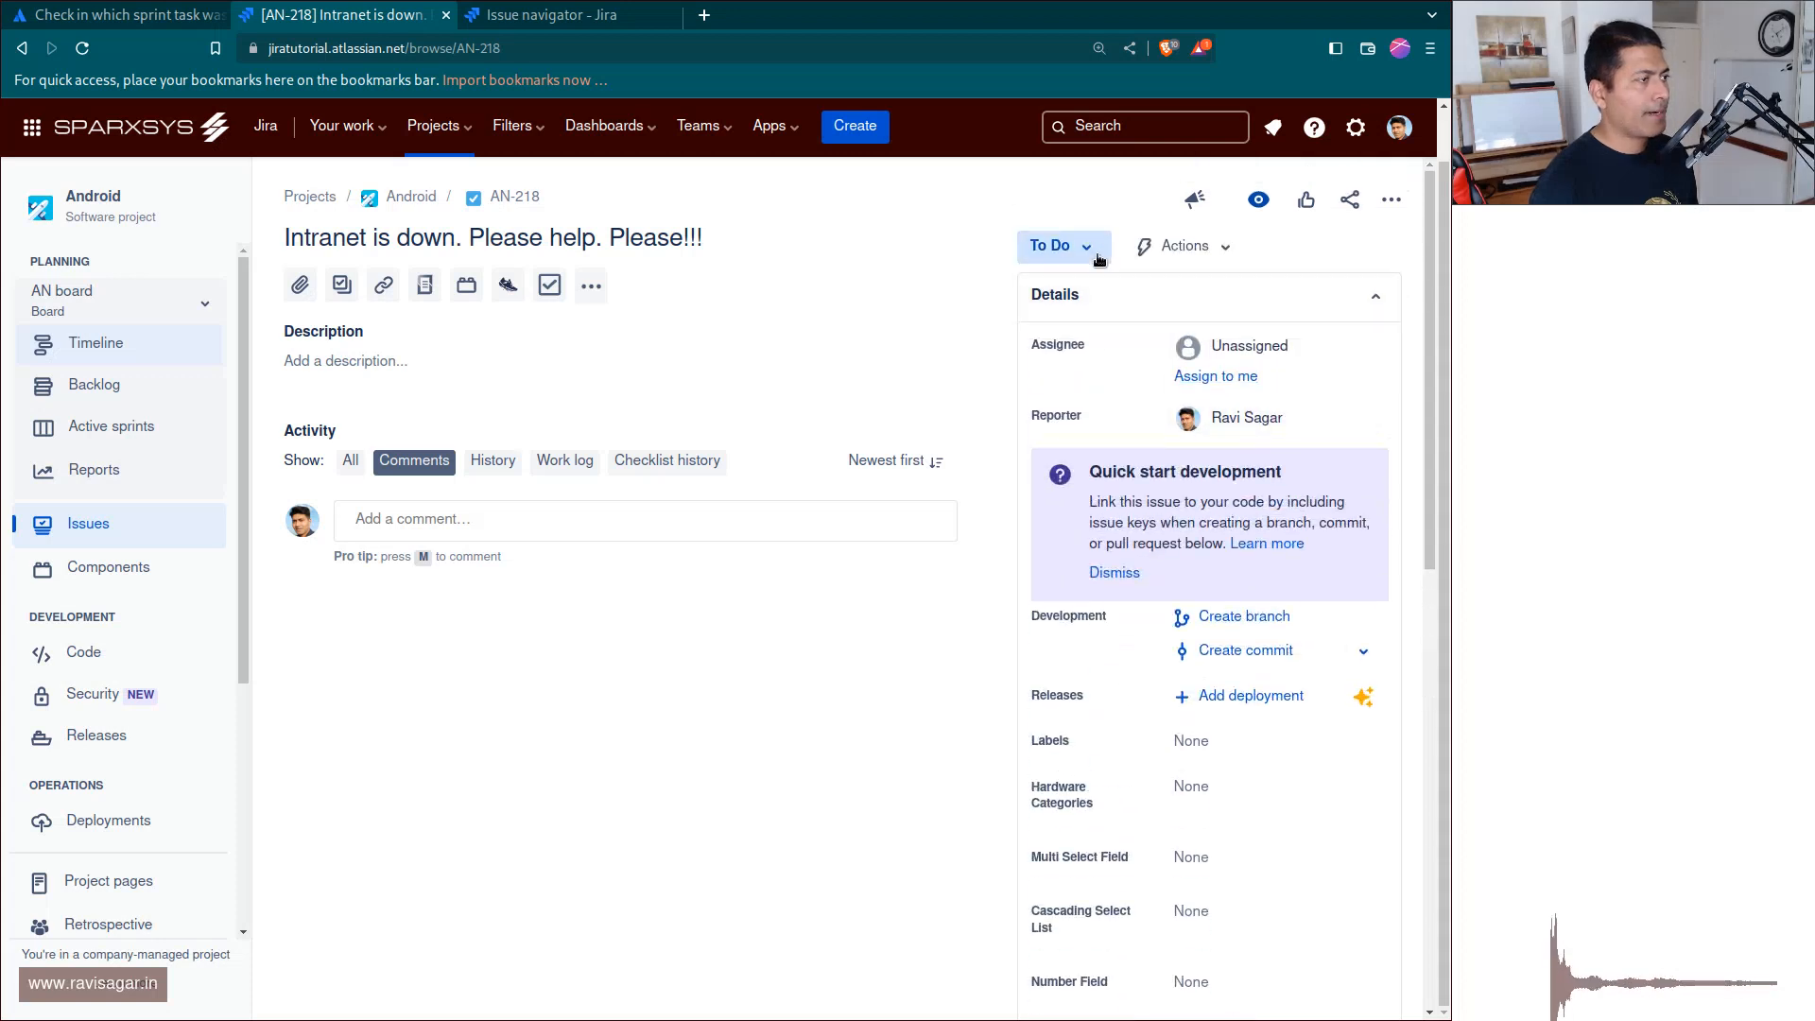
left_click(1097, 253)
left_click(1055, 349)
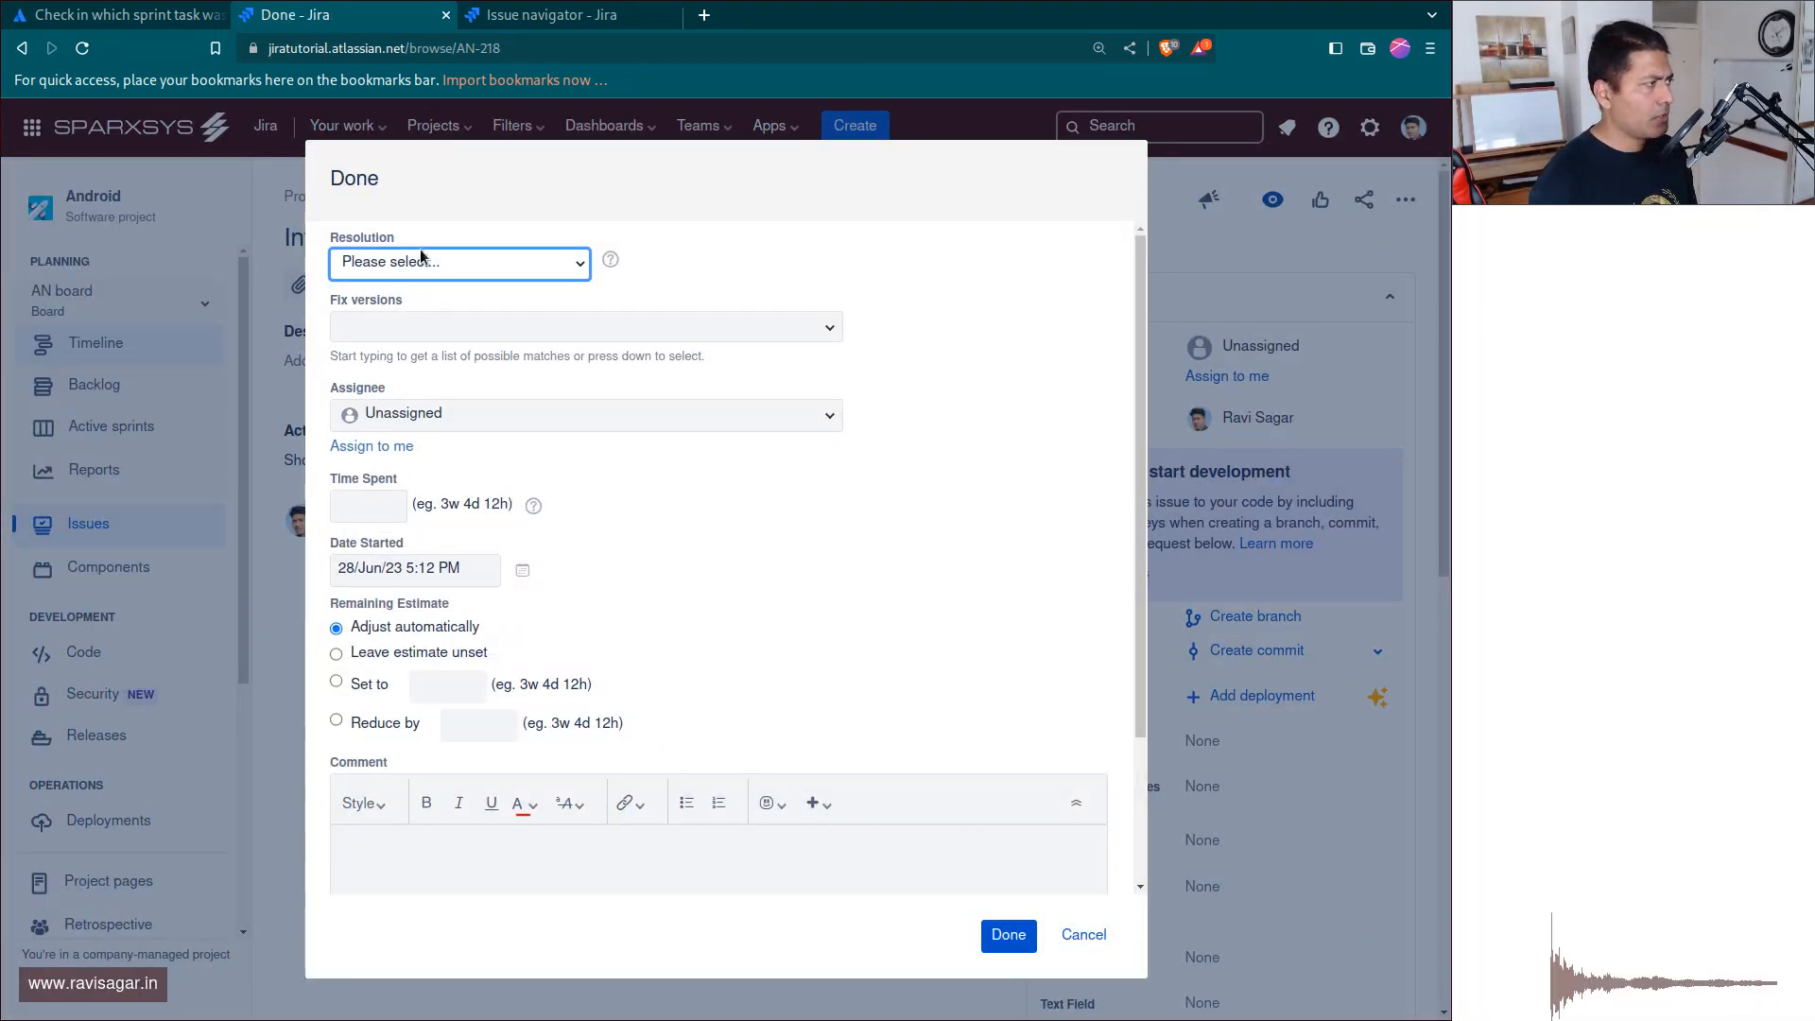
Complete the Done transition with resolution Done and a time spent of 1h.
left_click(422, 257)
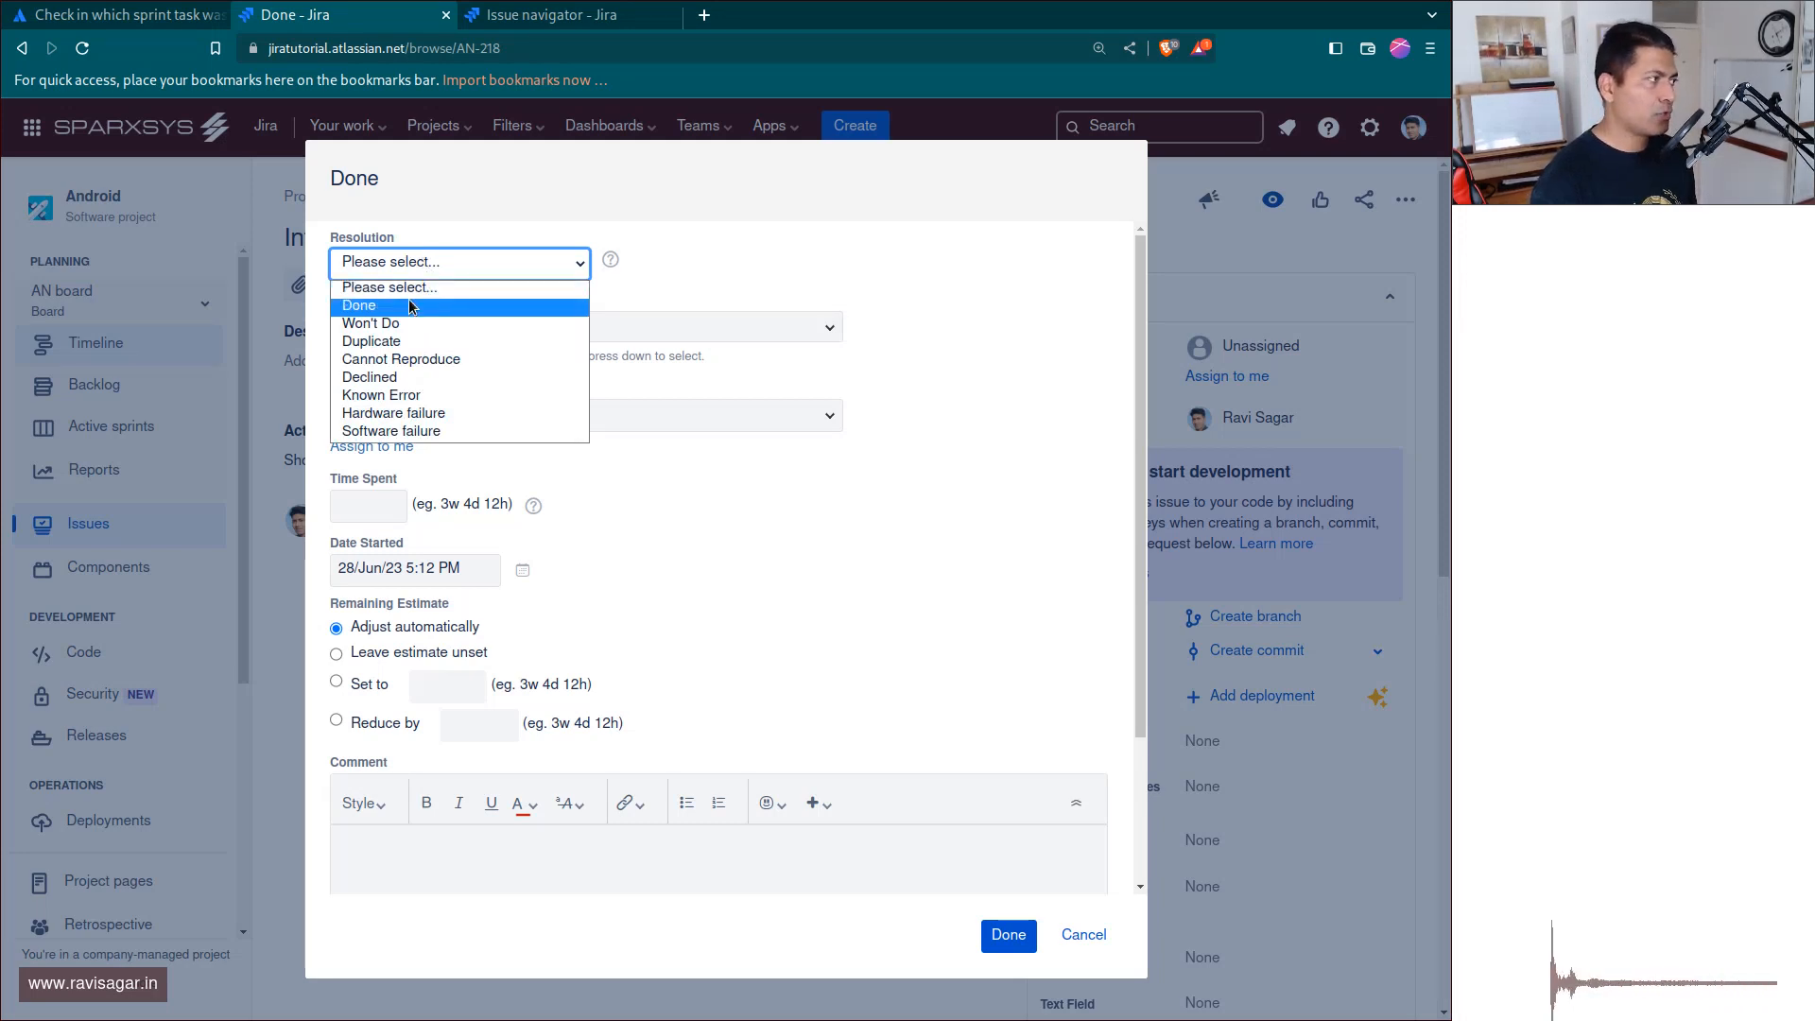
left_click(409, 305)
left_click(1008, 944)
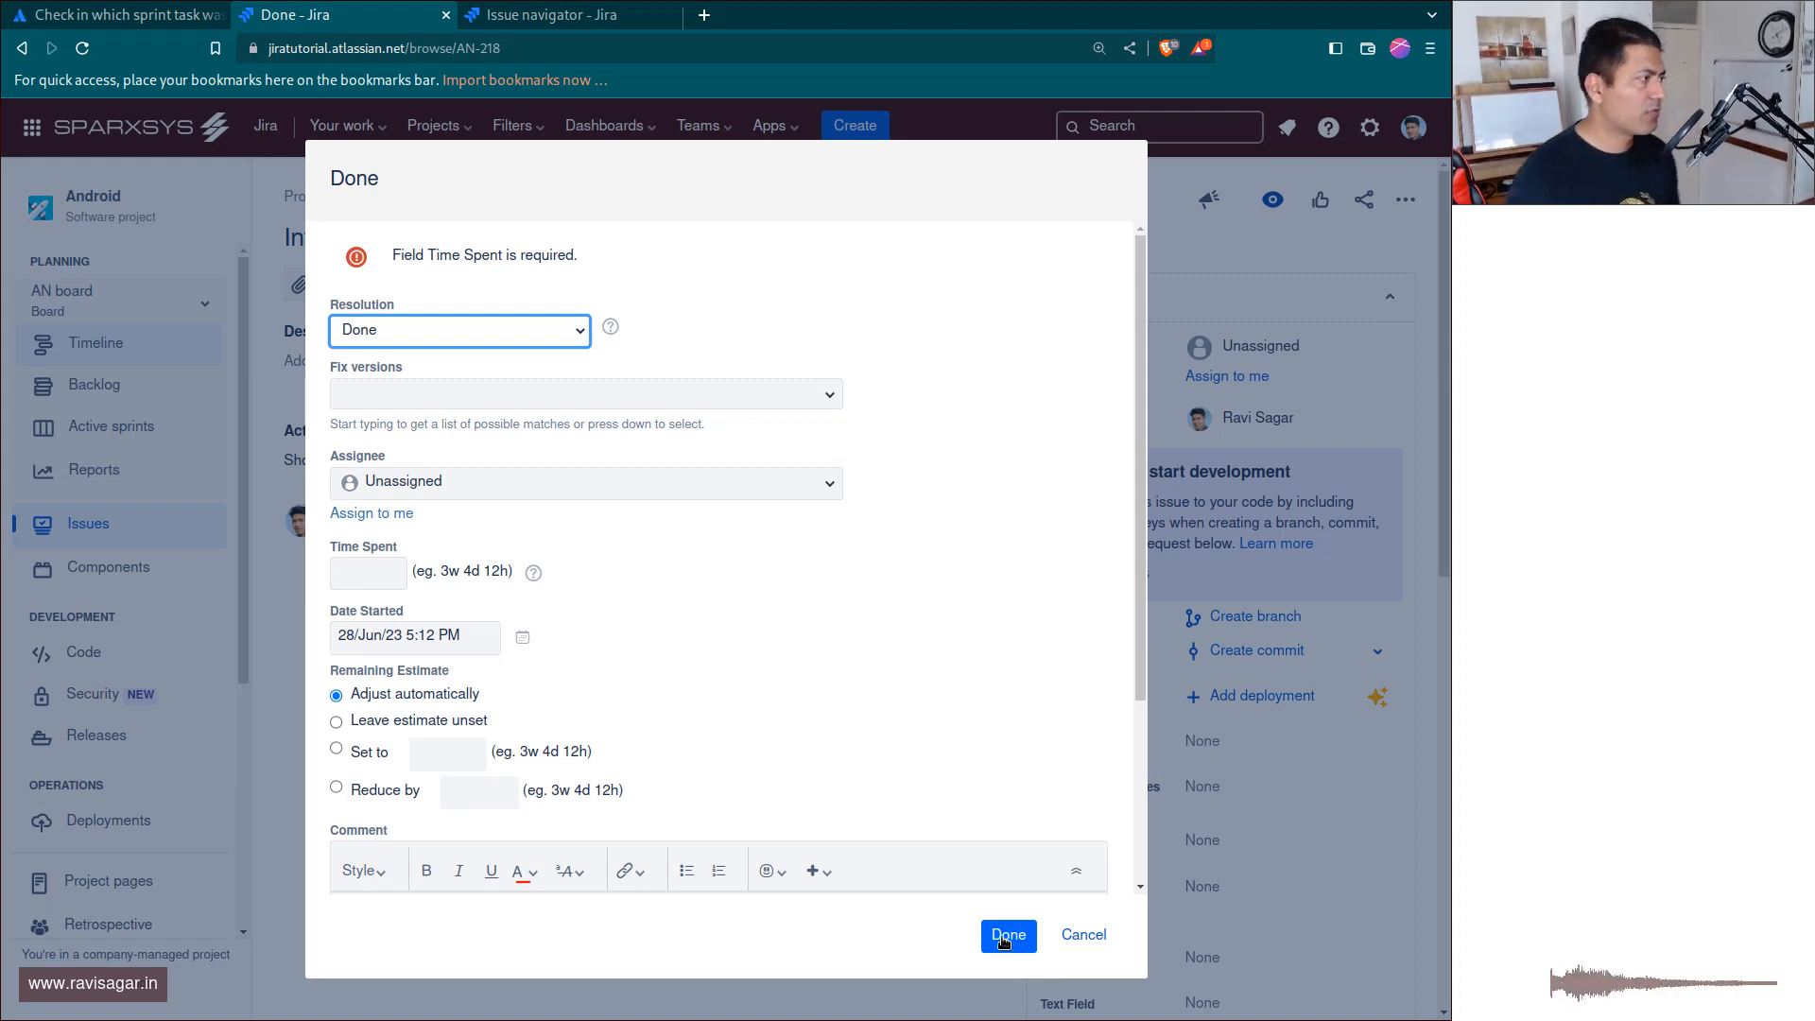
scroll(790, 741, "down", 3)
scroll(807, 641, "up", 3)
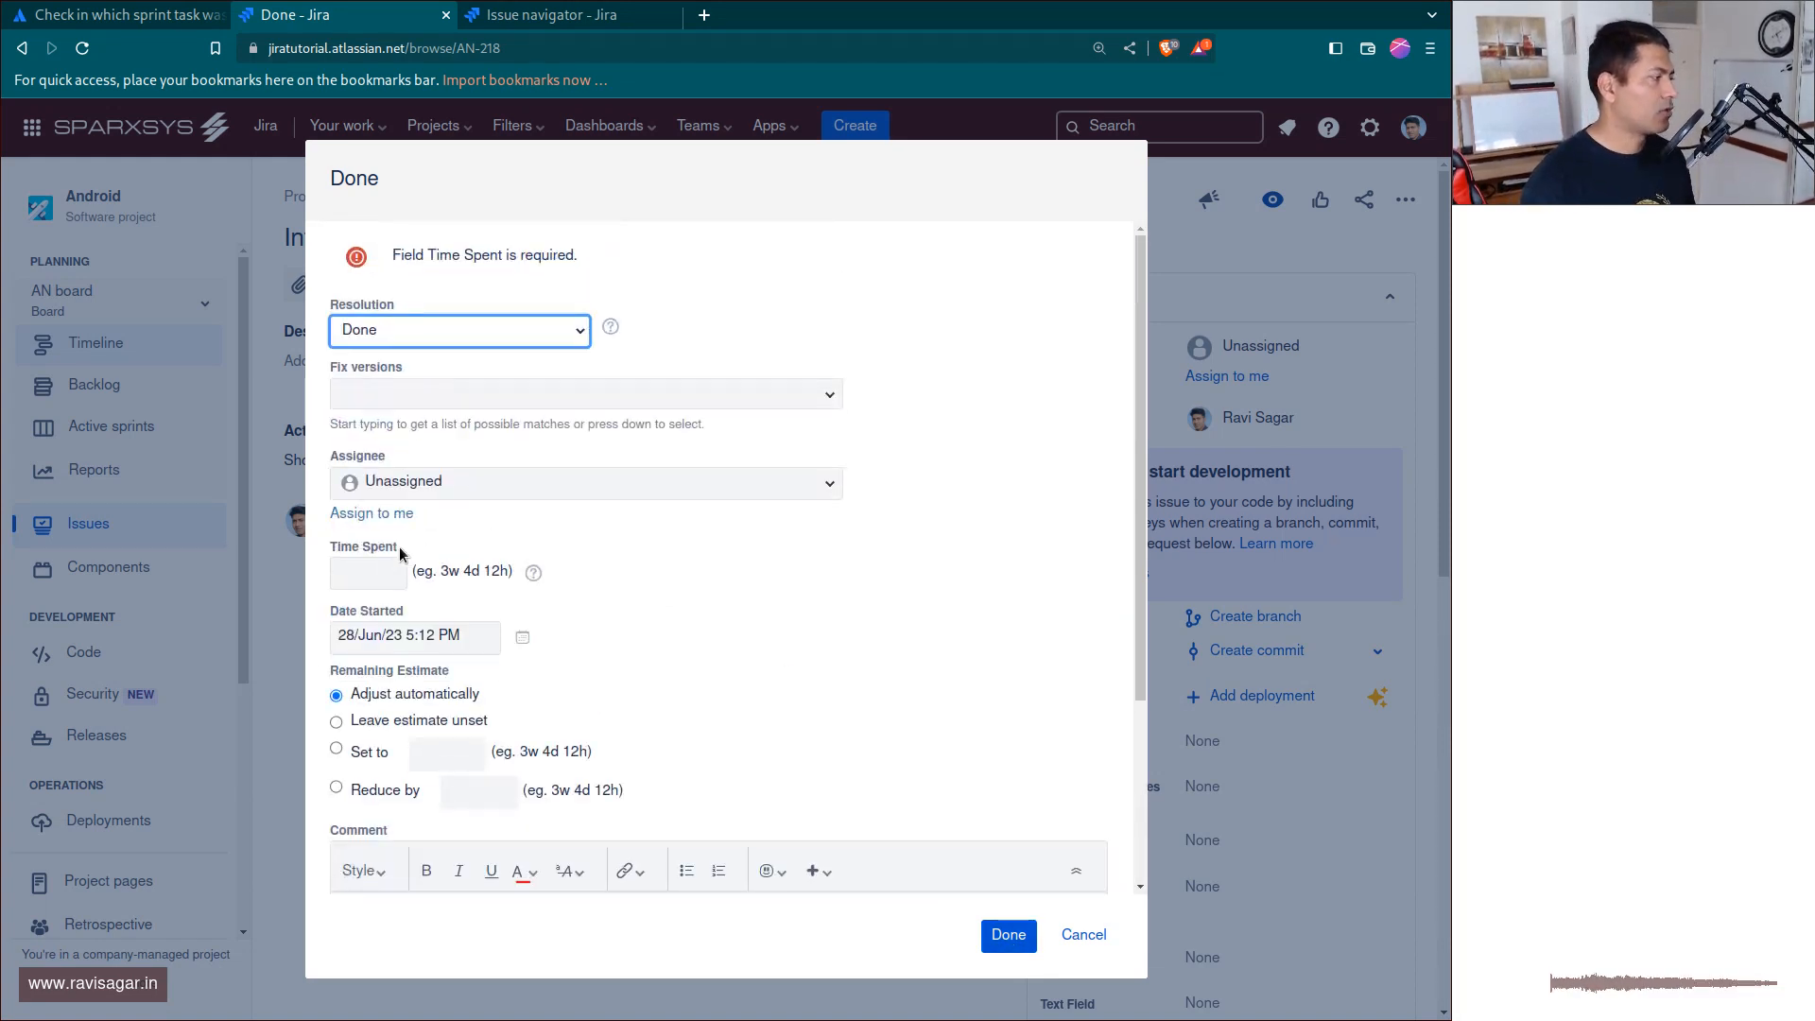
left_click(361, 574)
type("1h")
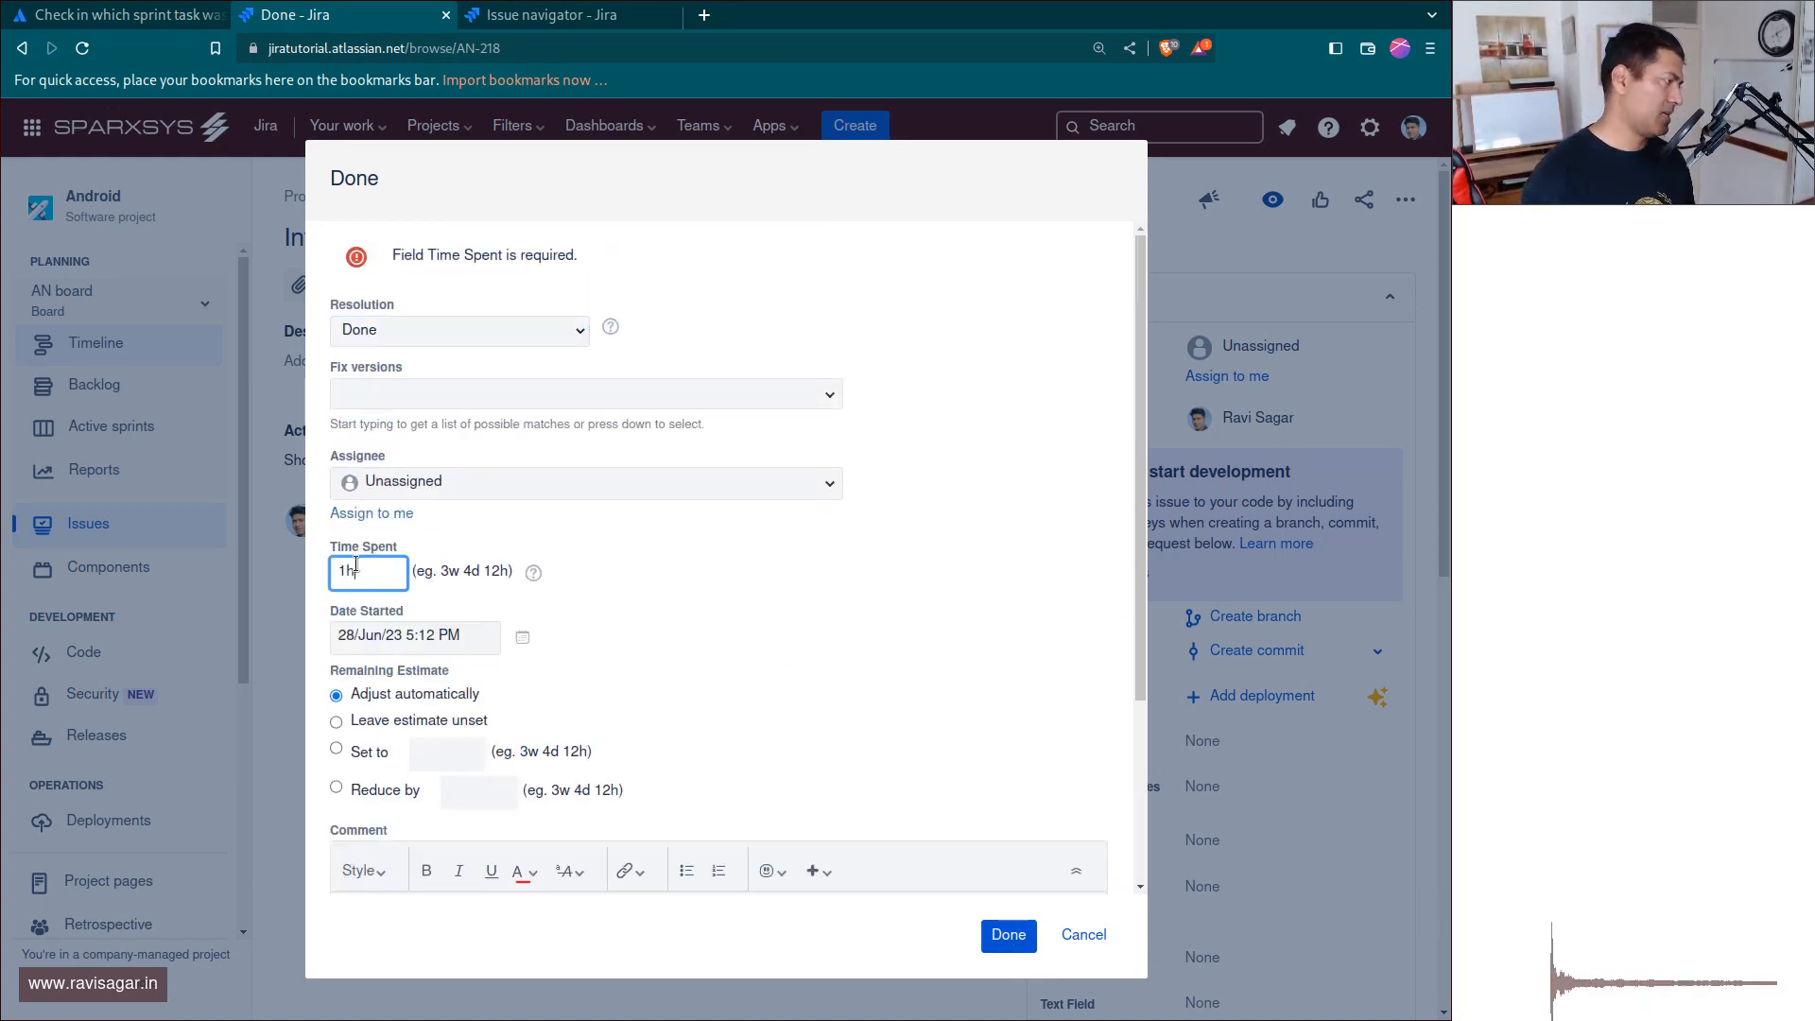
left_click(1002, 937)
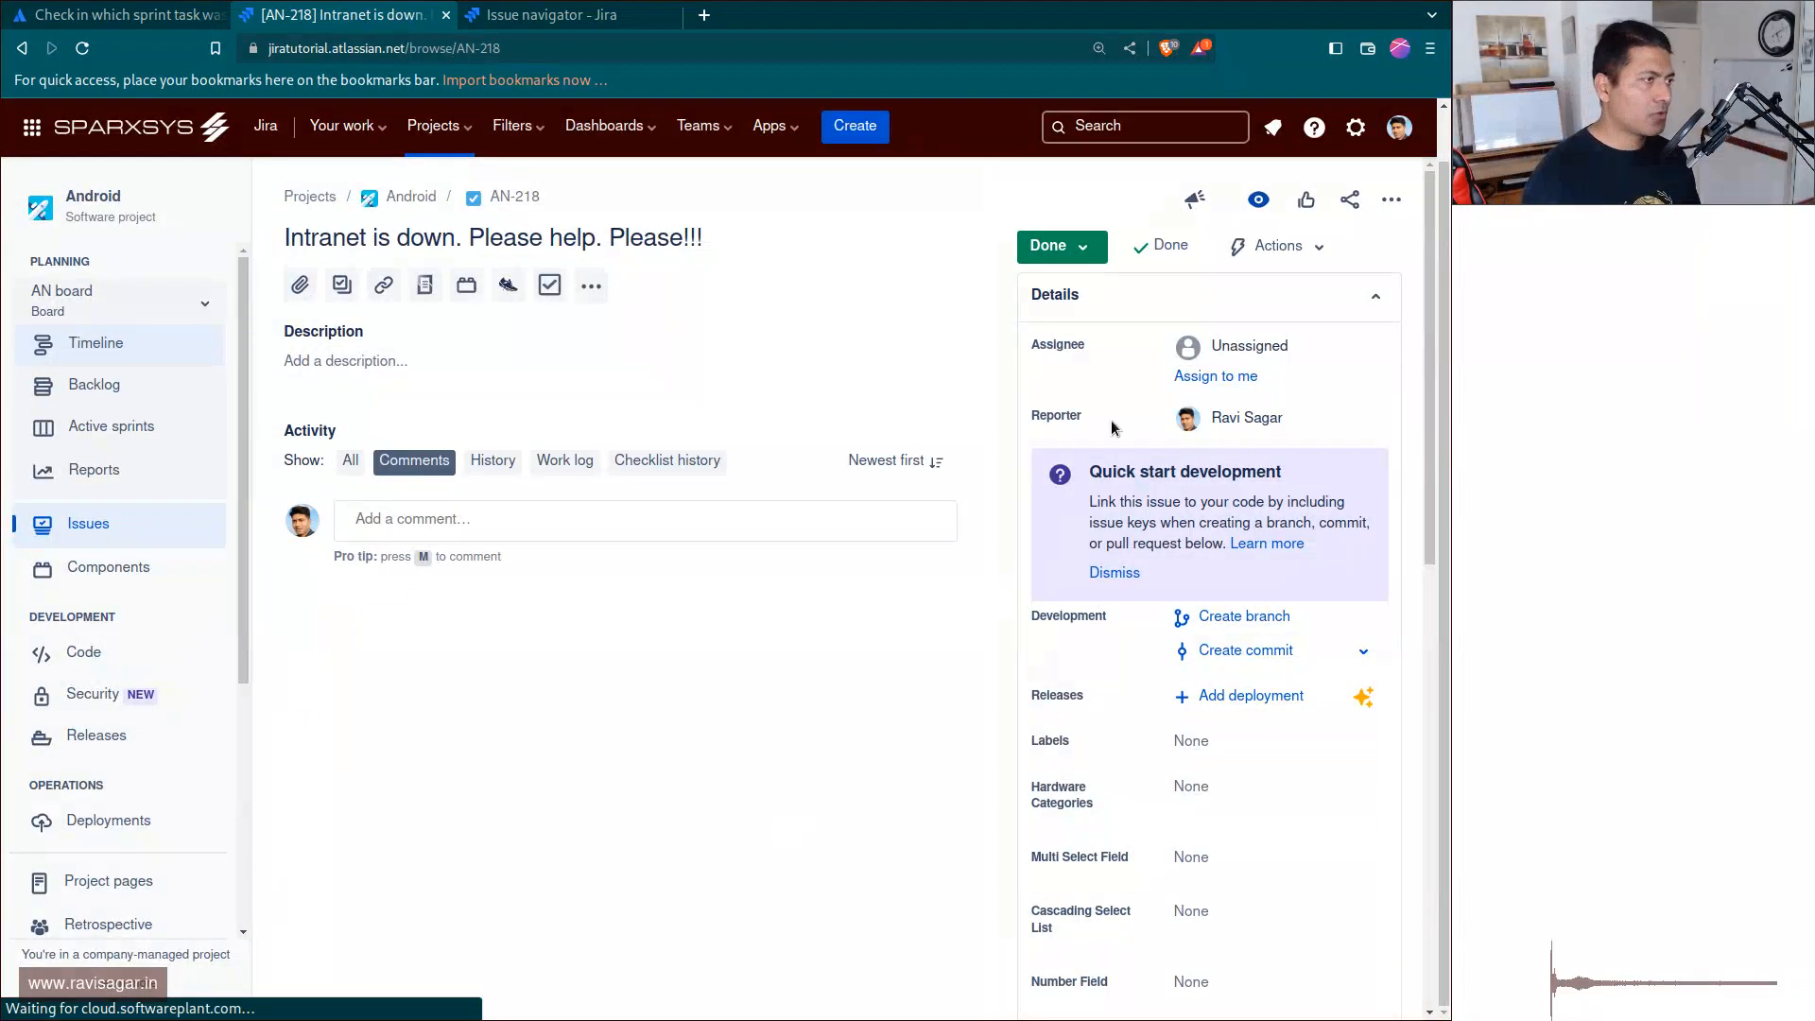
Rerun the unresolved-issue search for AN-218, and run it again with only the condition key=AN-218.
key("ctrl+Tab")
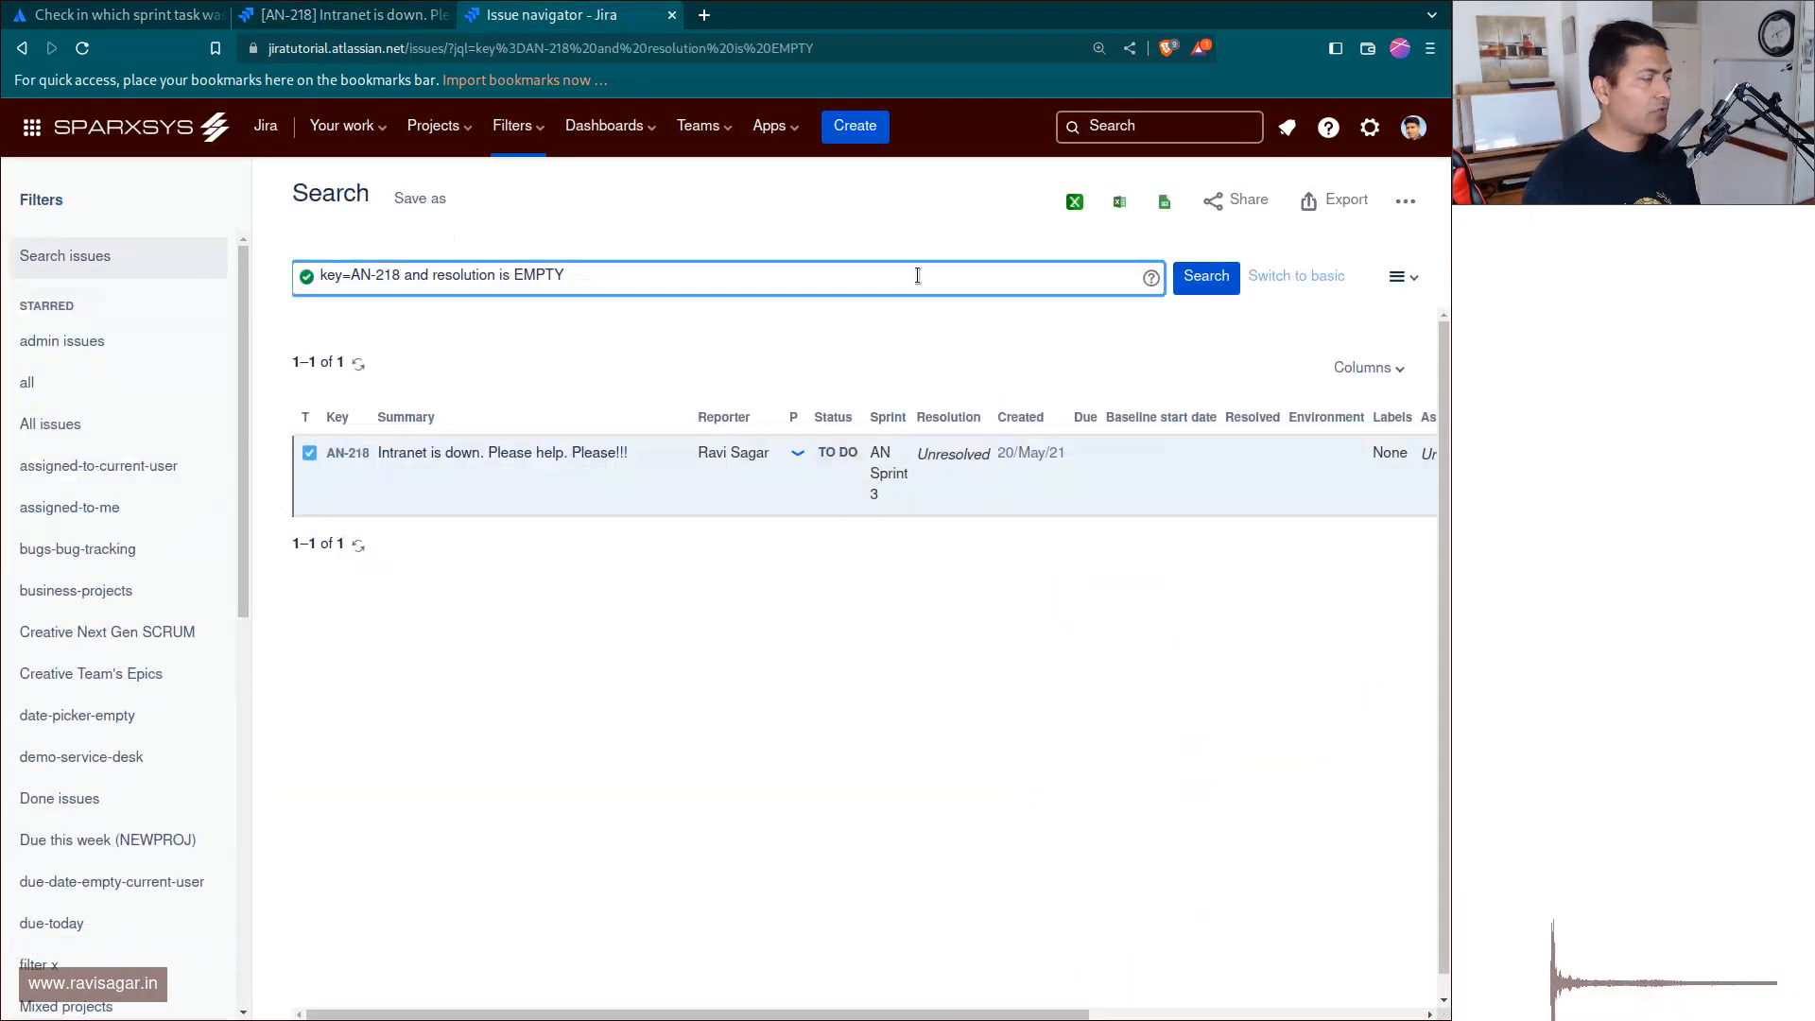
key("Return")
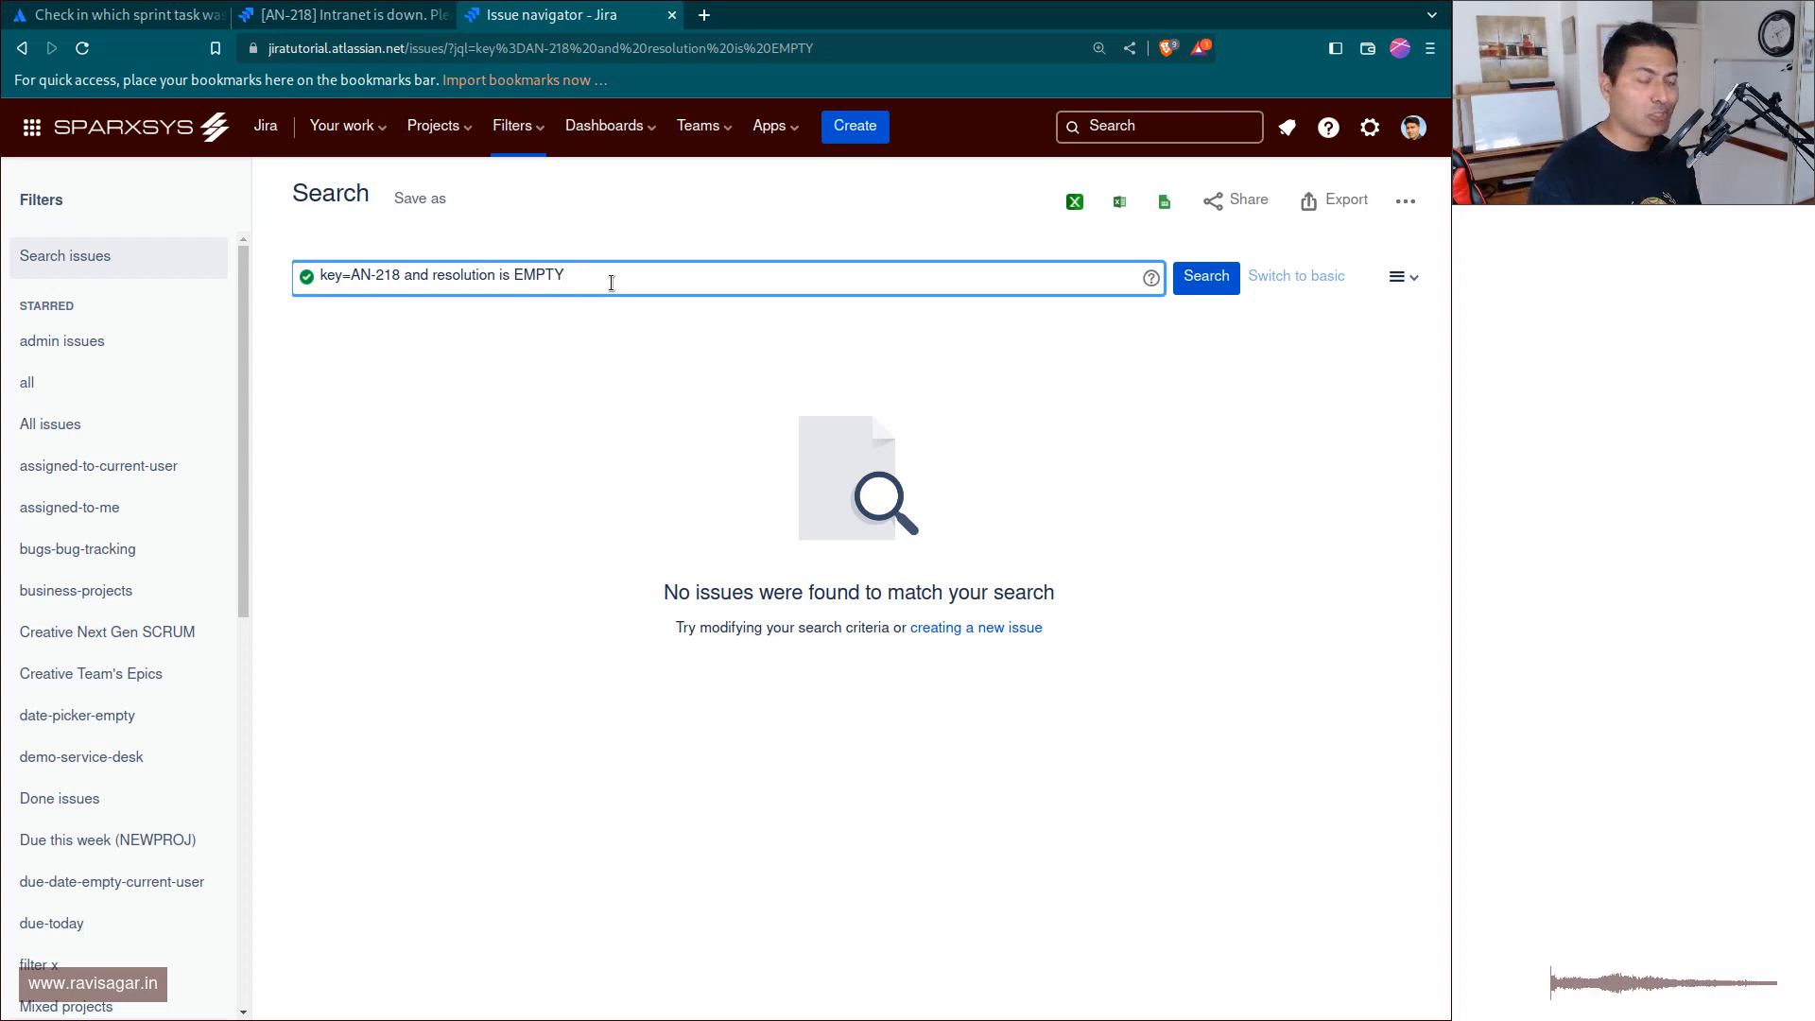
key("ctrl+shift+Left")
key("ctrl+shift+Left")
key("ctrl+shift+Left")
key("ctrl+shift+Left")
key("BackSpace")
key("Return")
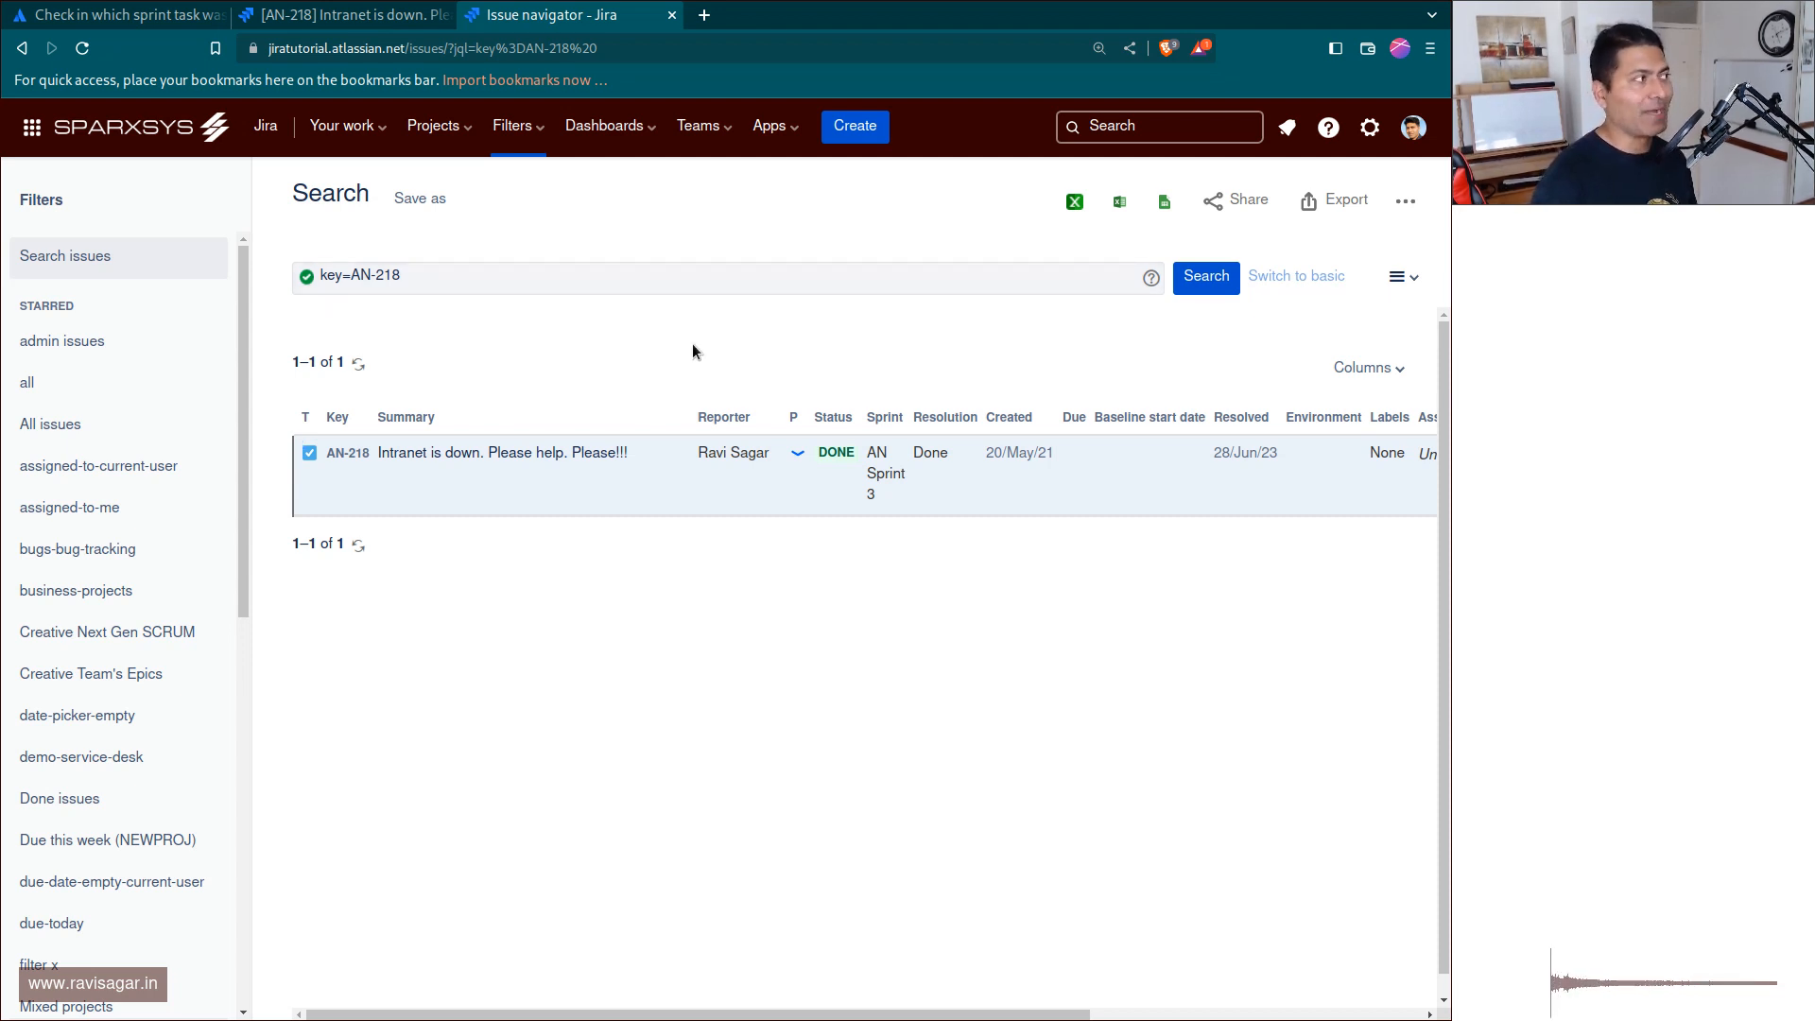
Transition issue AN-218 from Done back to In Progress, leaving the assignee and comment as they are.
key("ctrl+shift+Tab")
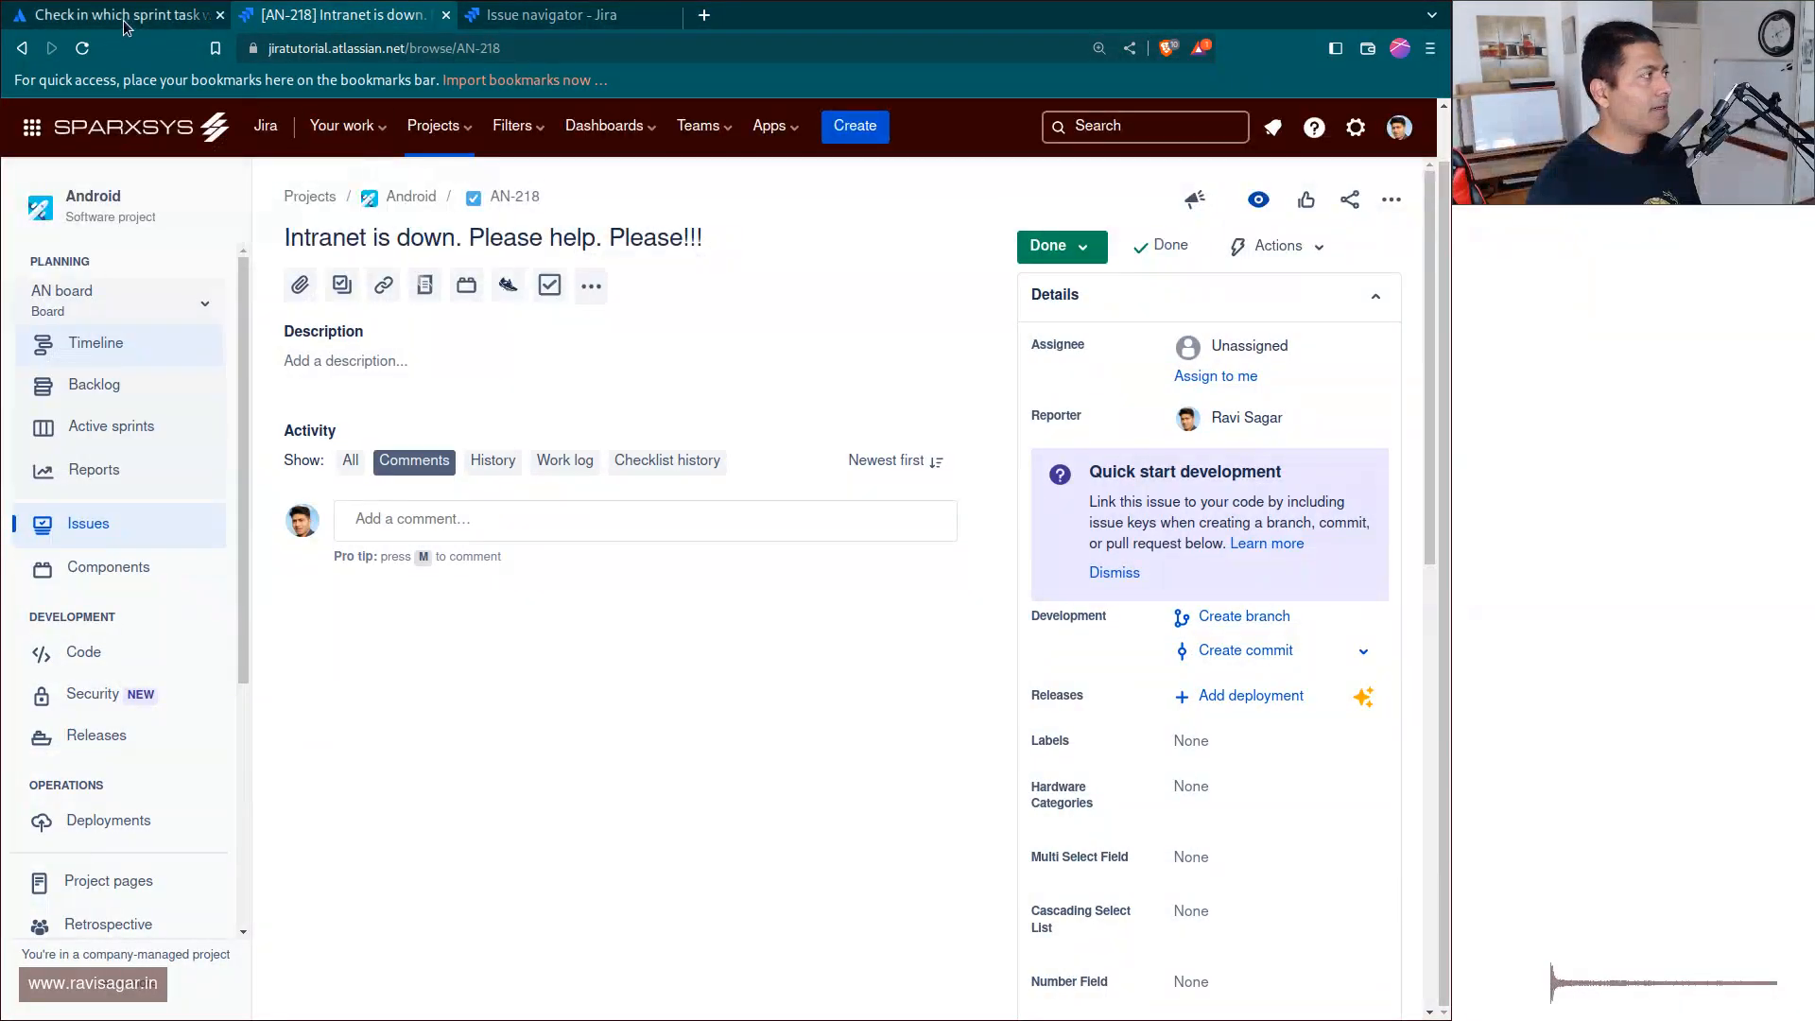
scroll(1150, 695, "down", 3)
scroll(1149, 680, "up", 3)
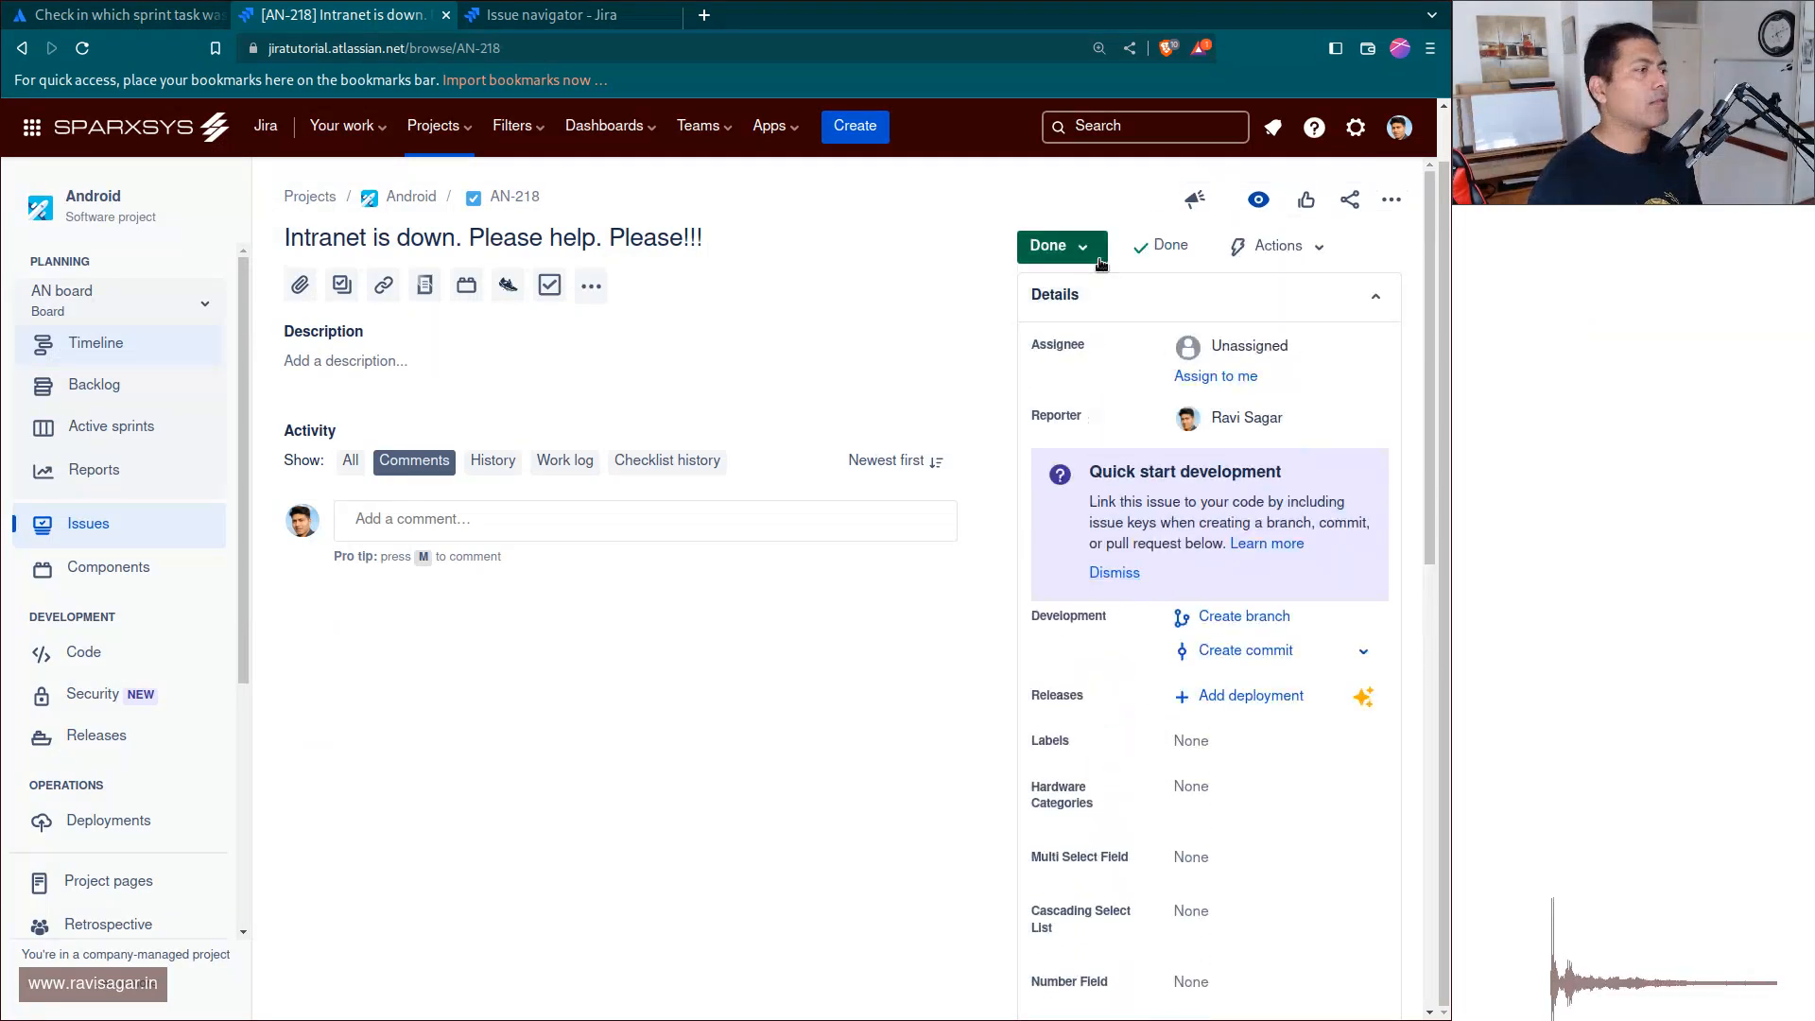
left_click(1083, 249)
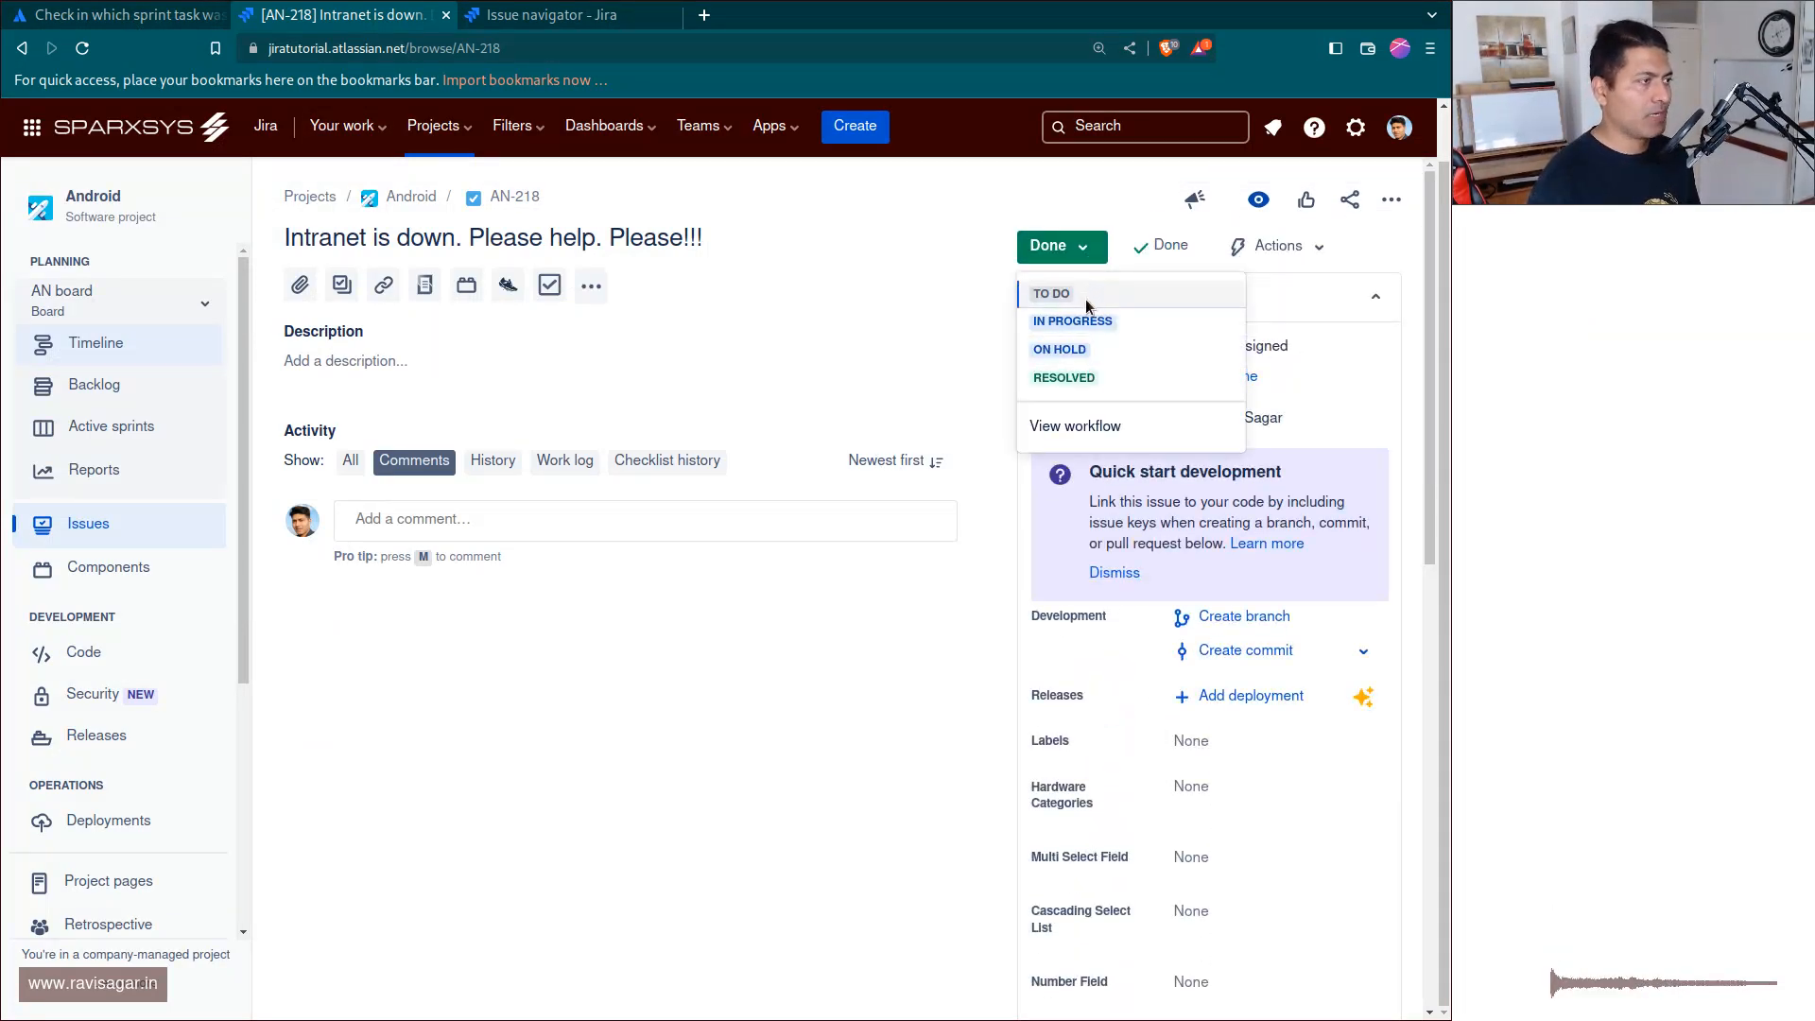
left_click(1073, 321)
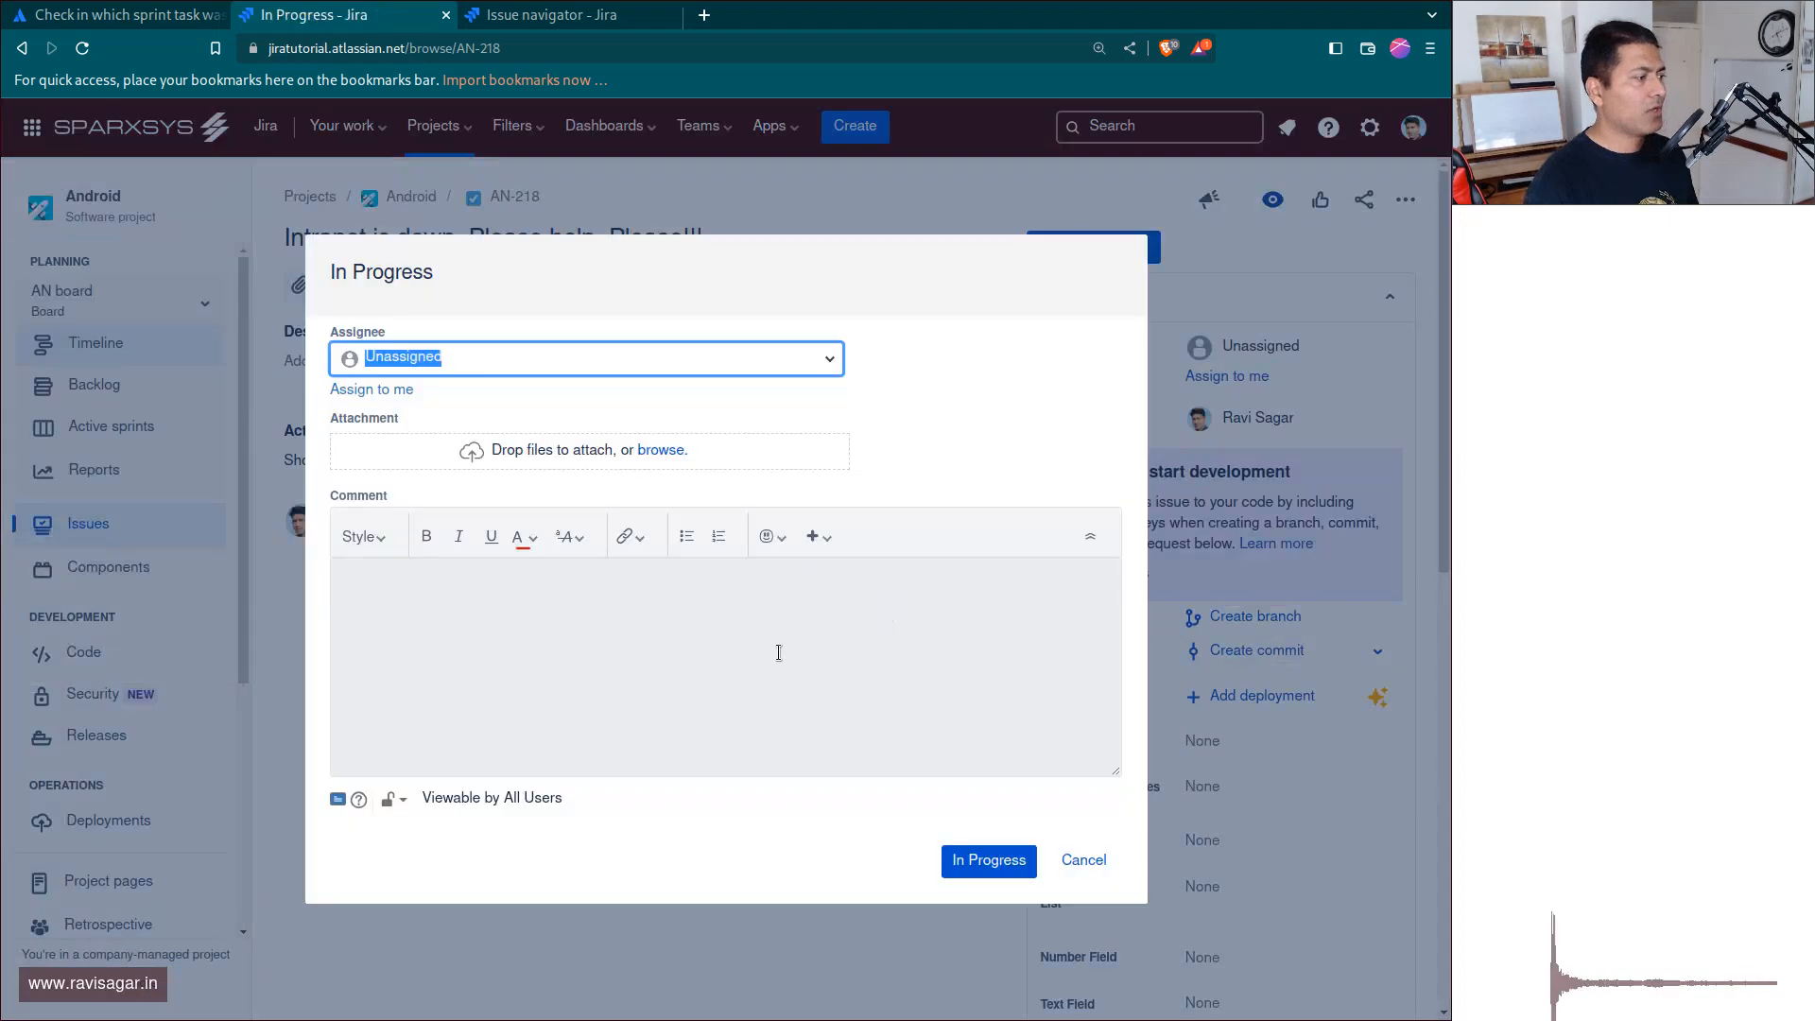
left_click(991, 860)
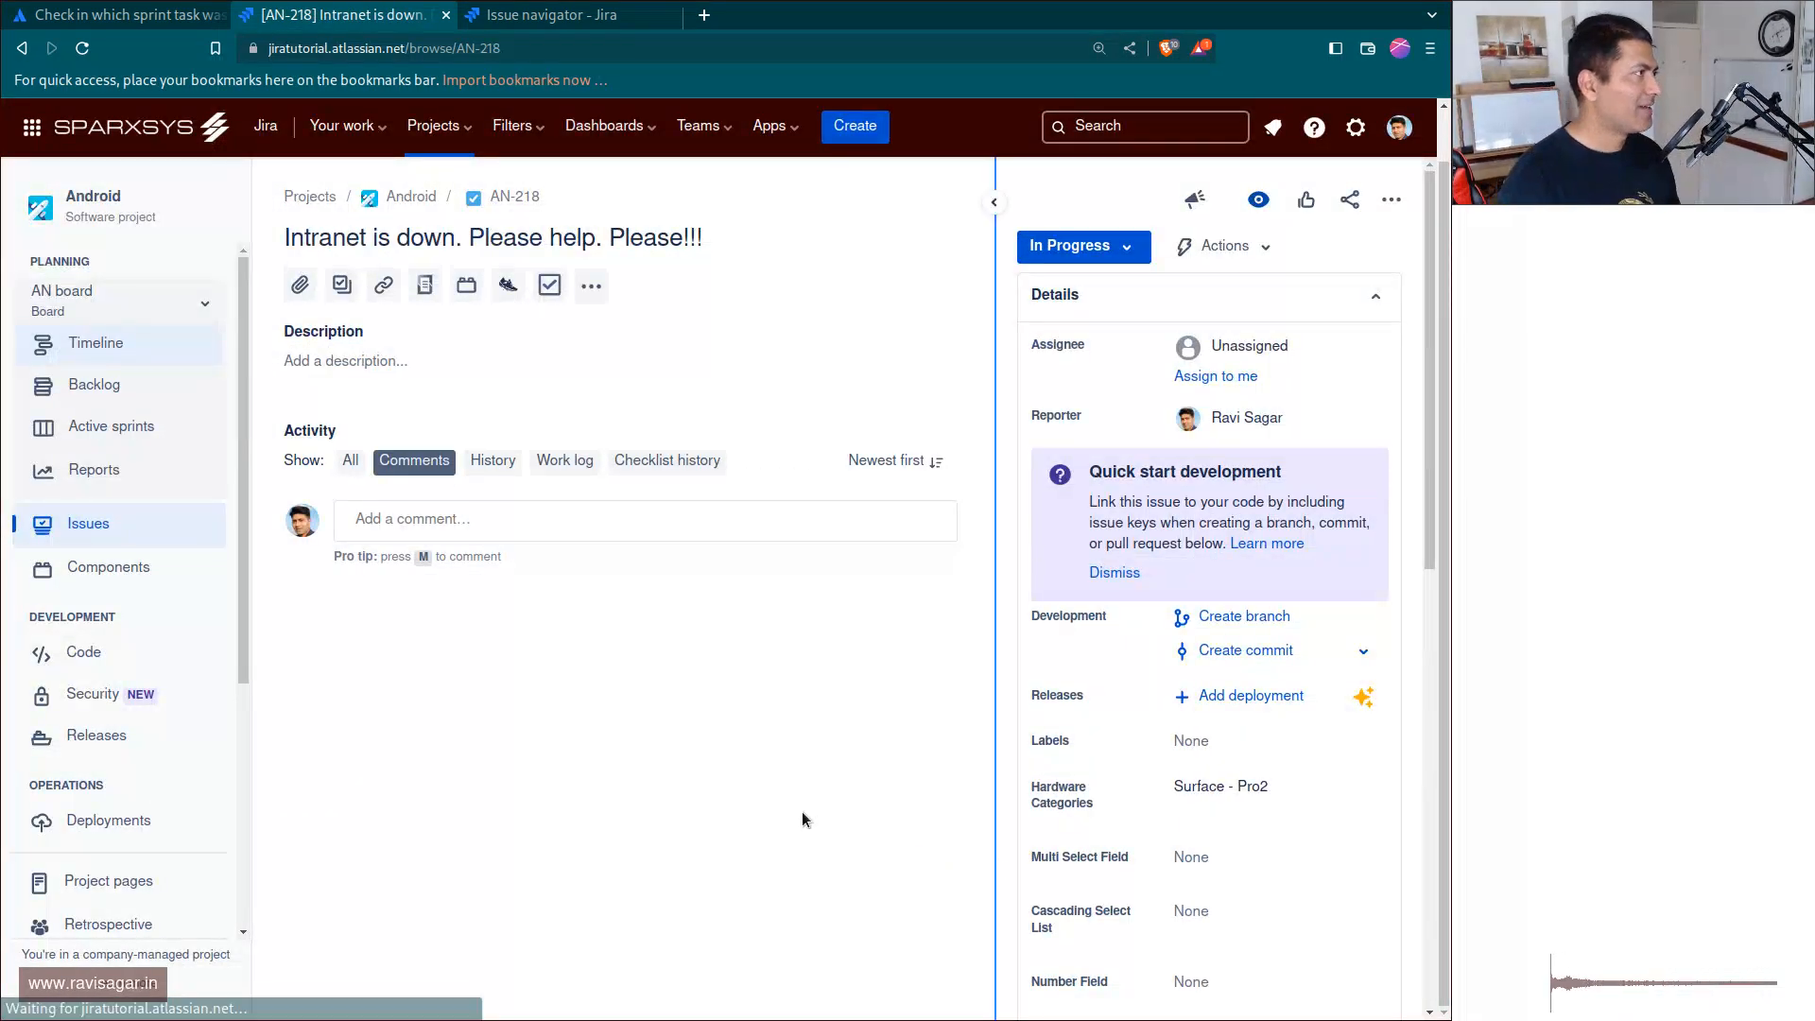
Rerun the key=AN-218 search to check the issue's status and resolution after reopening it.
key("ctrl+Tab")
left_click(673, 280)
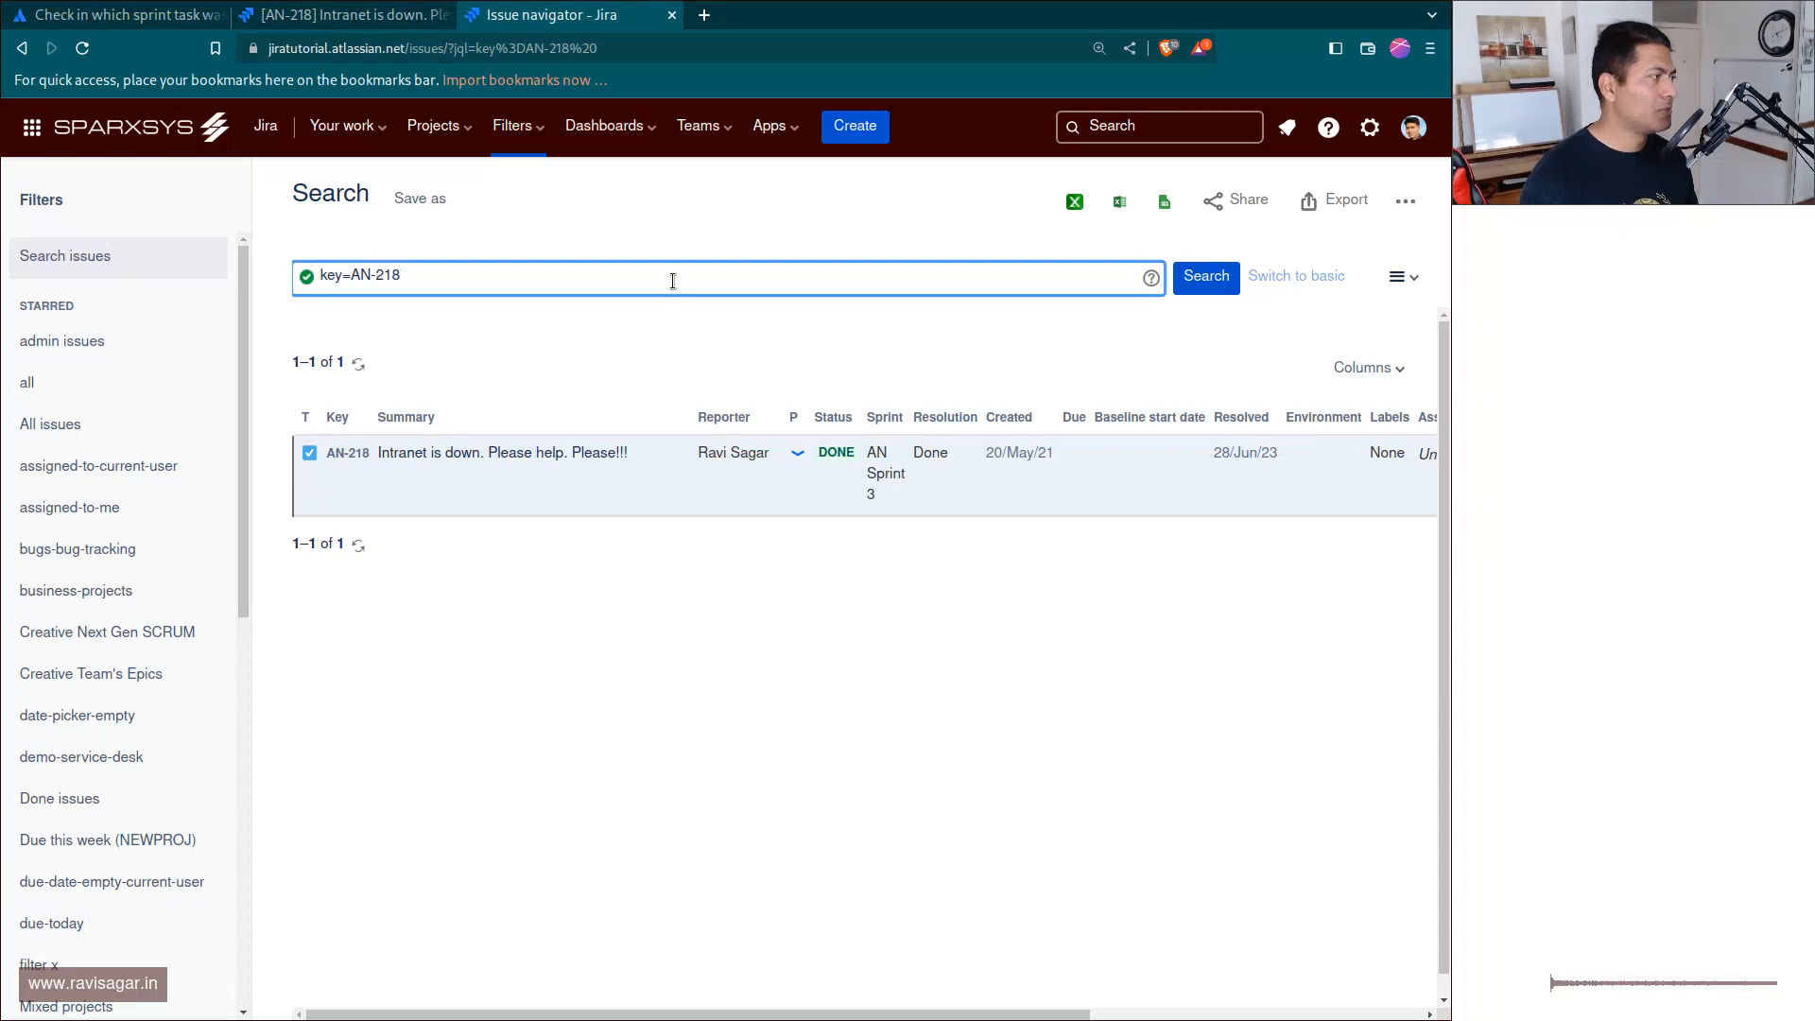
key("Return")
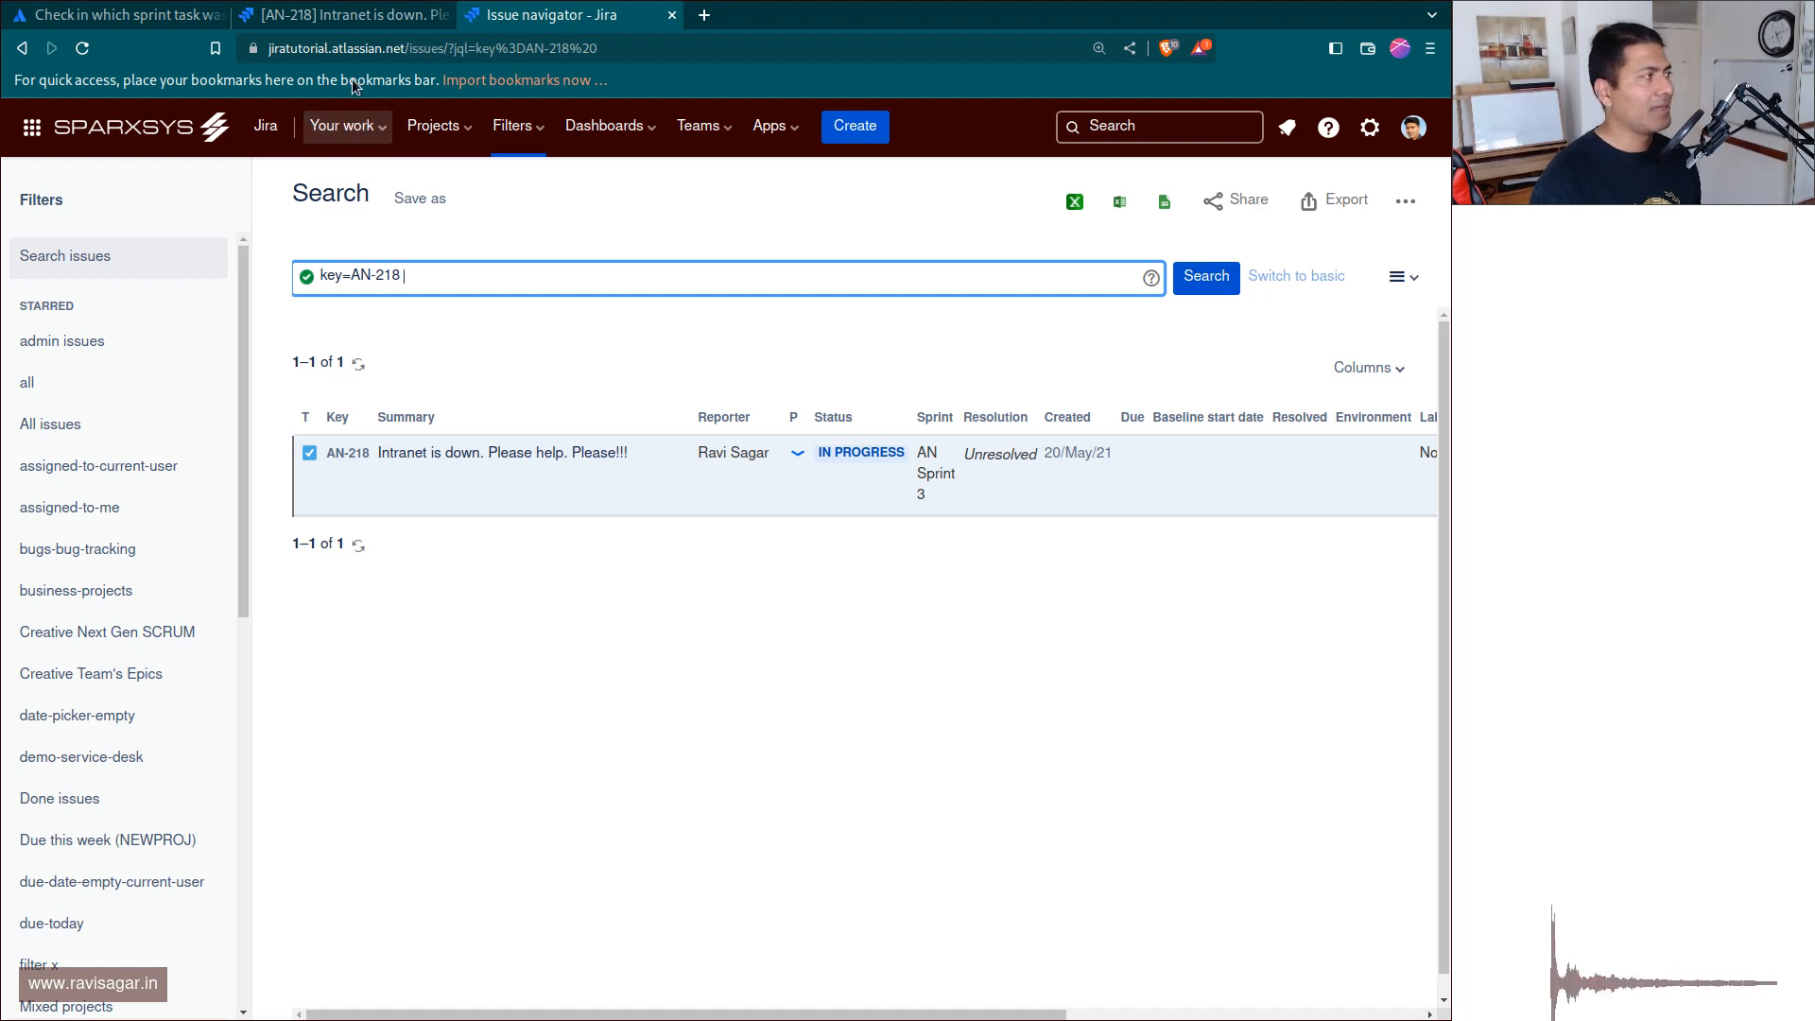
Open the Android project's workflow settings and edit the Software Simplified Workflow for Project AN.
left_click(359, 15)
scroll(177, 811, "down", 3)
scroll(175, 813, "down", 2)
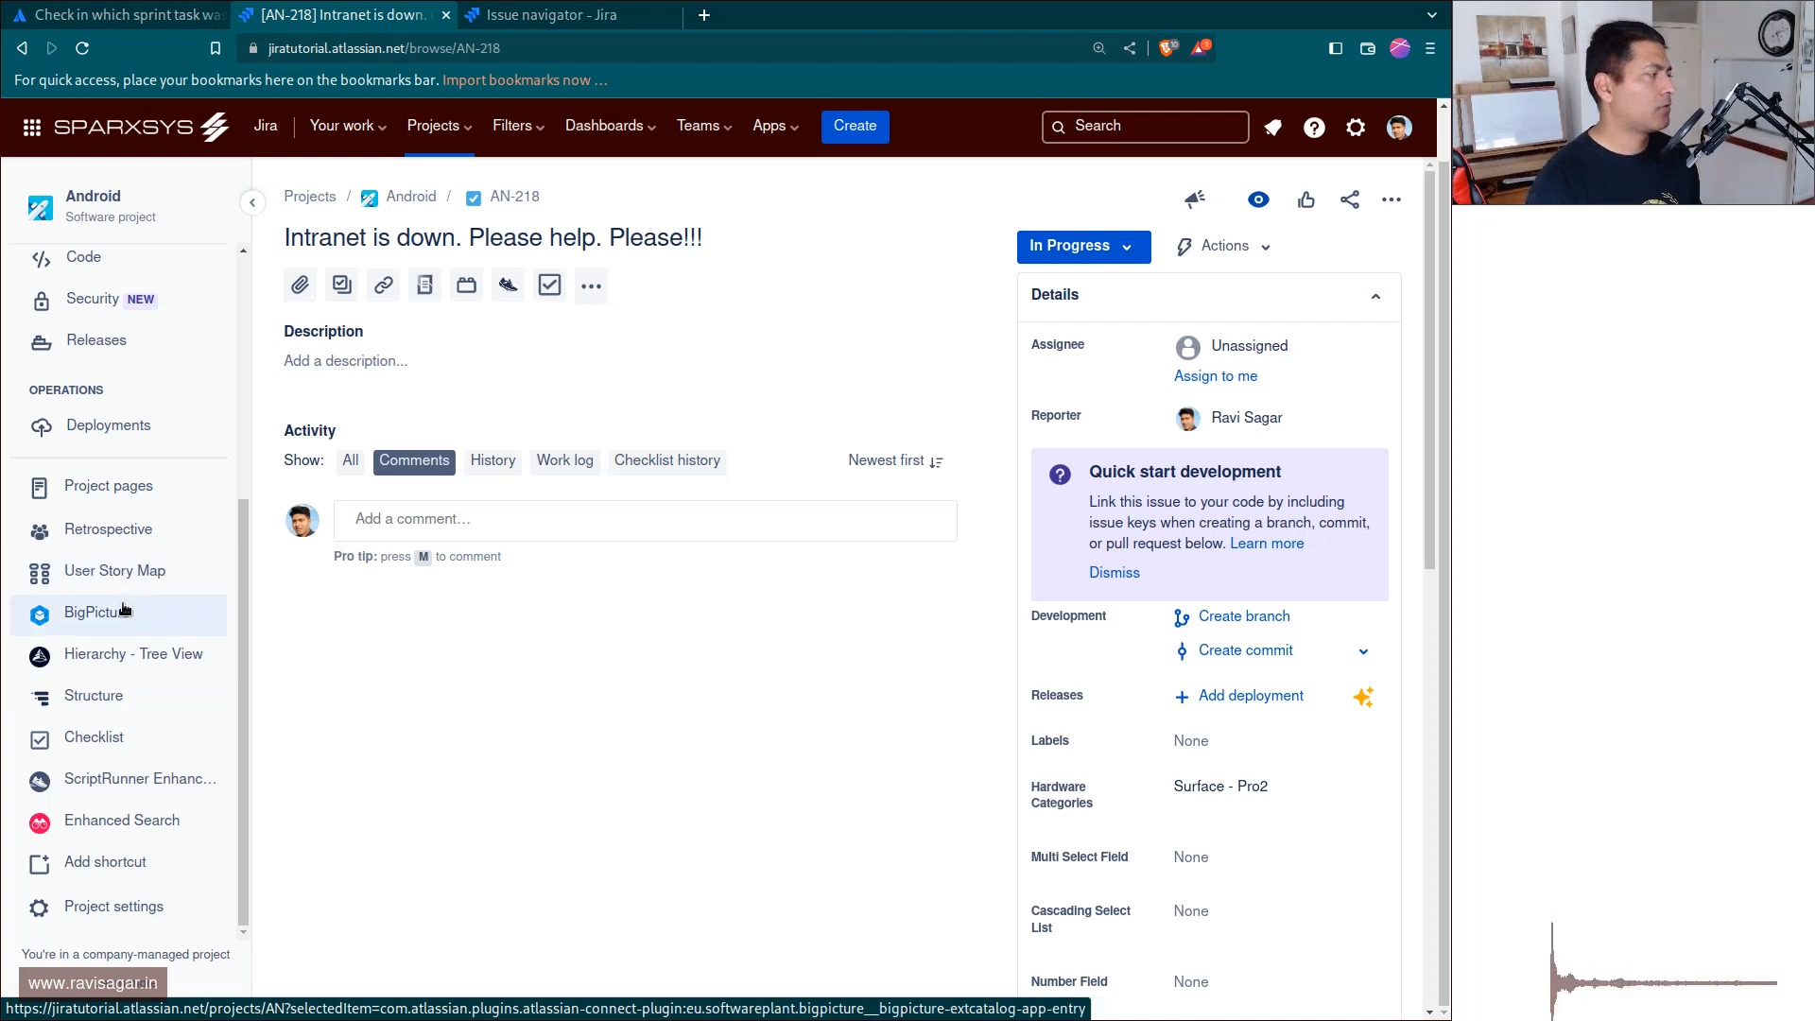
left_click(111, 911)
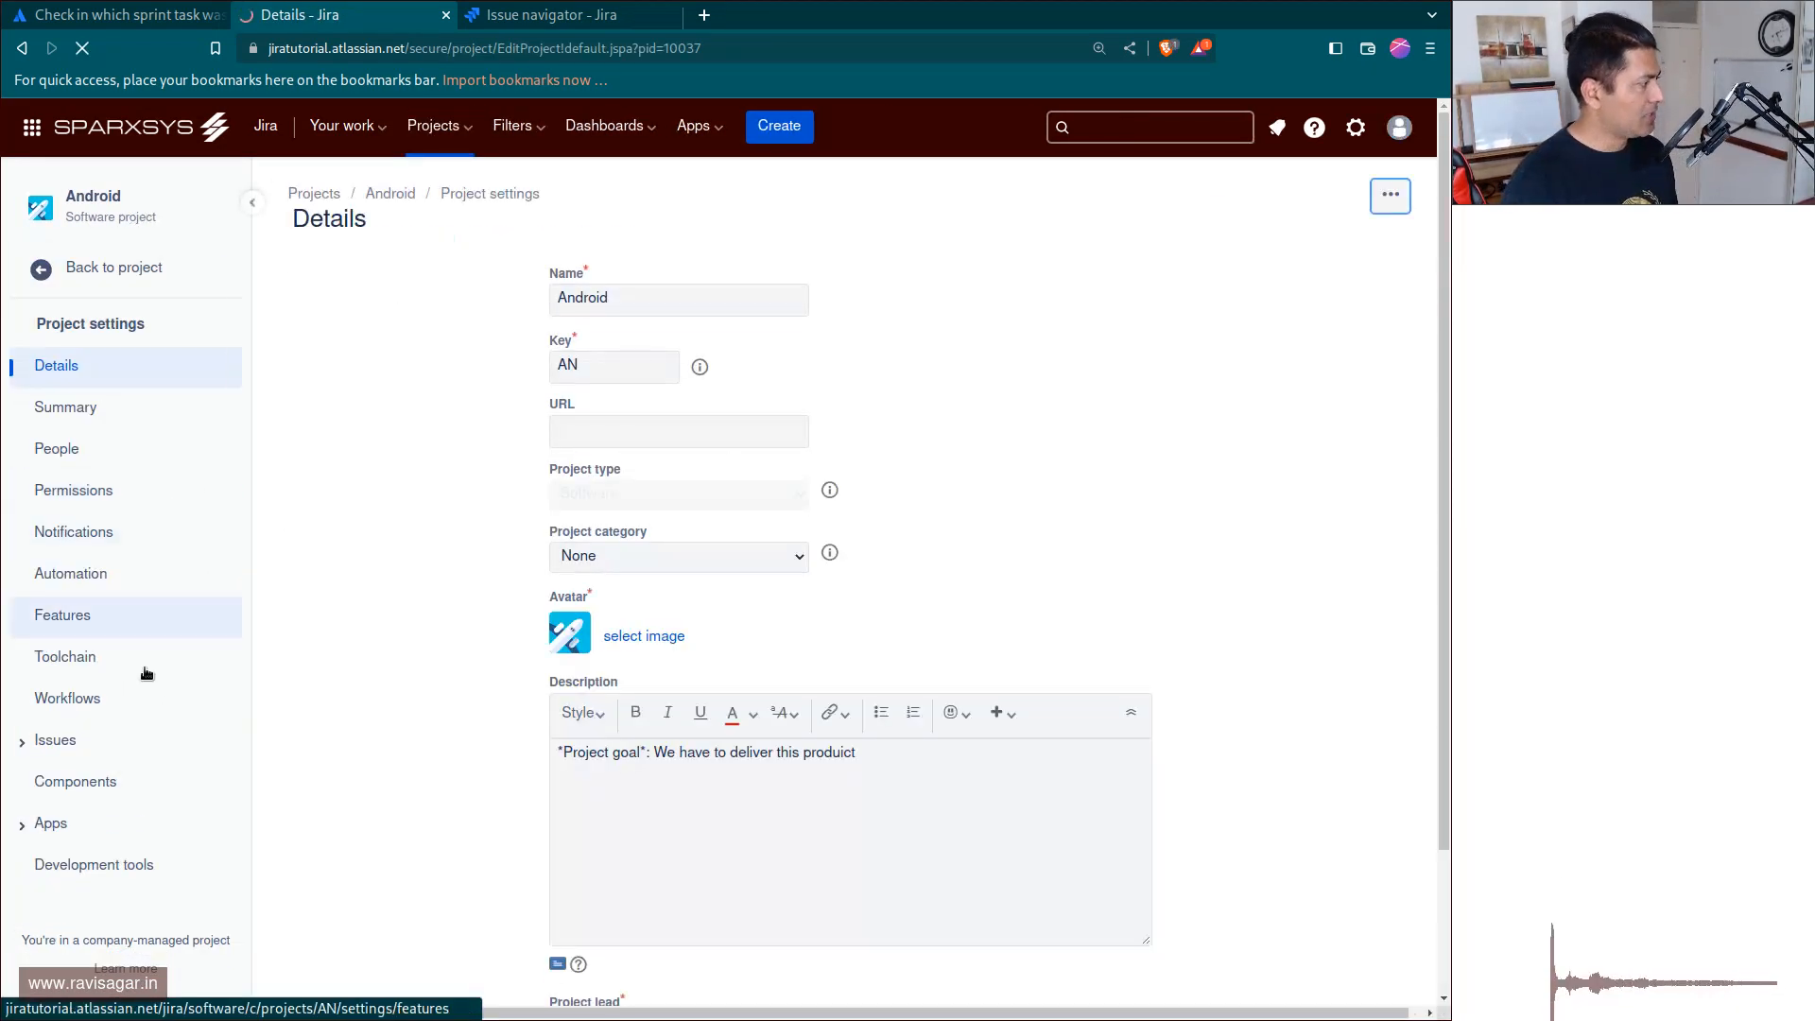
left_click(120, 699)
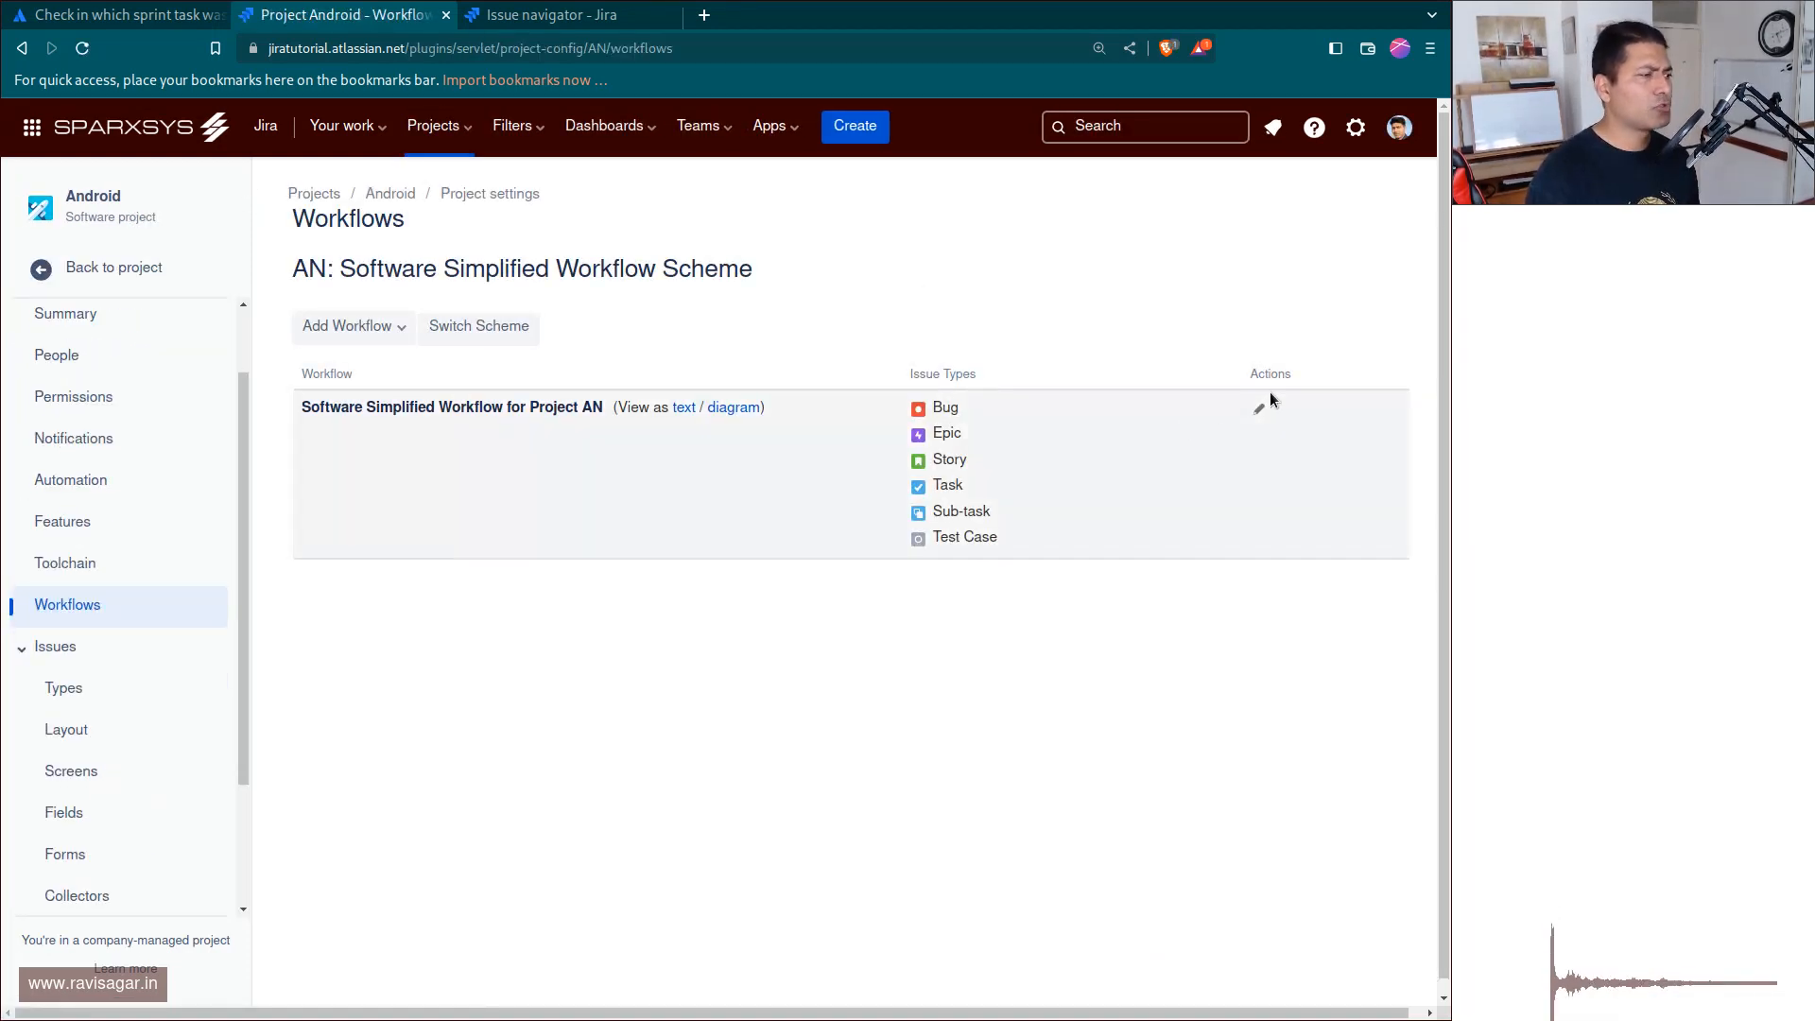
left_click(1258, 409)
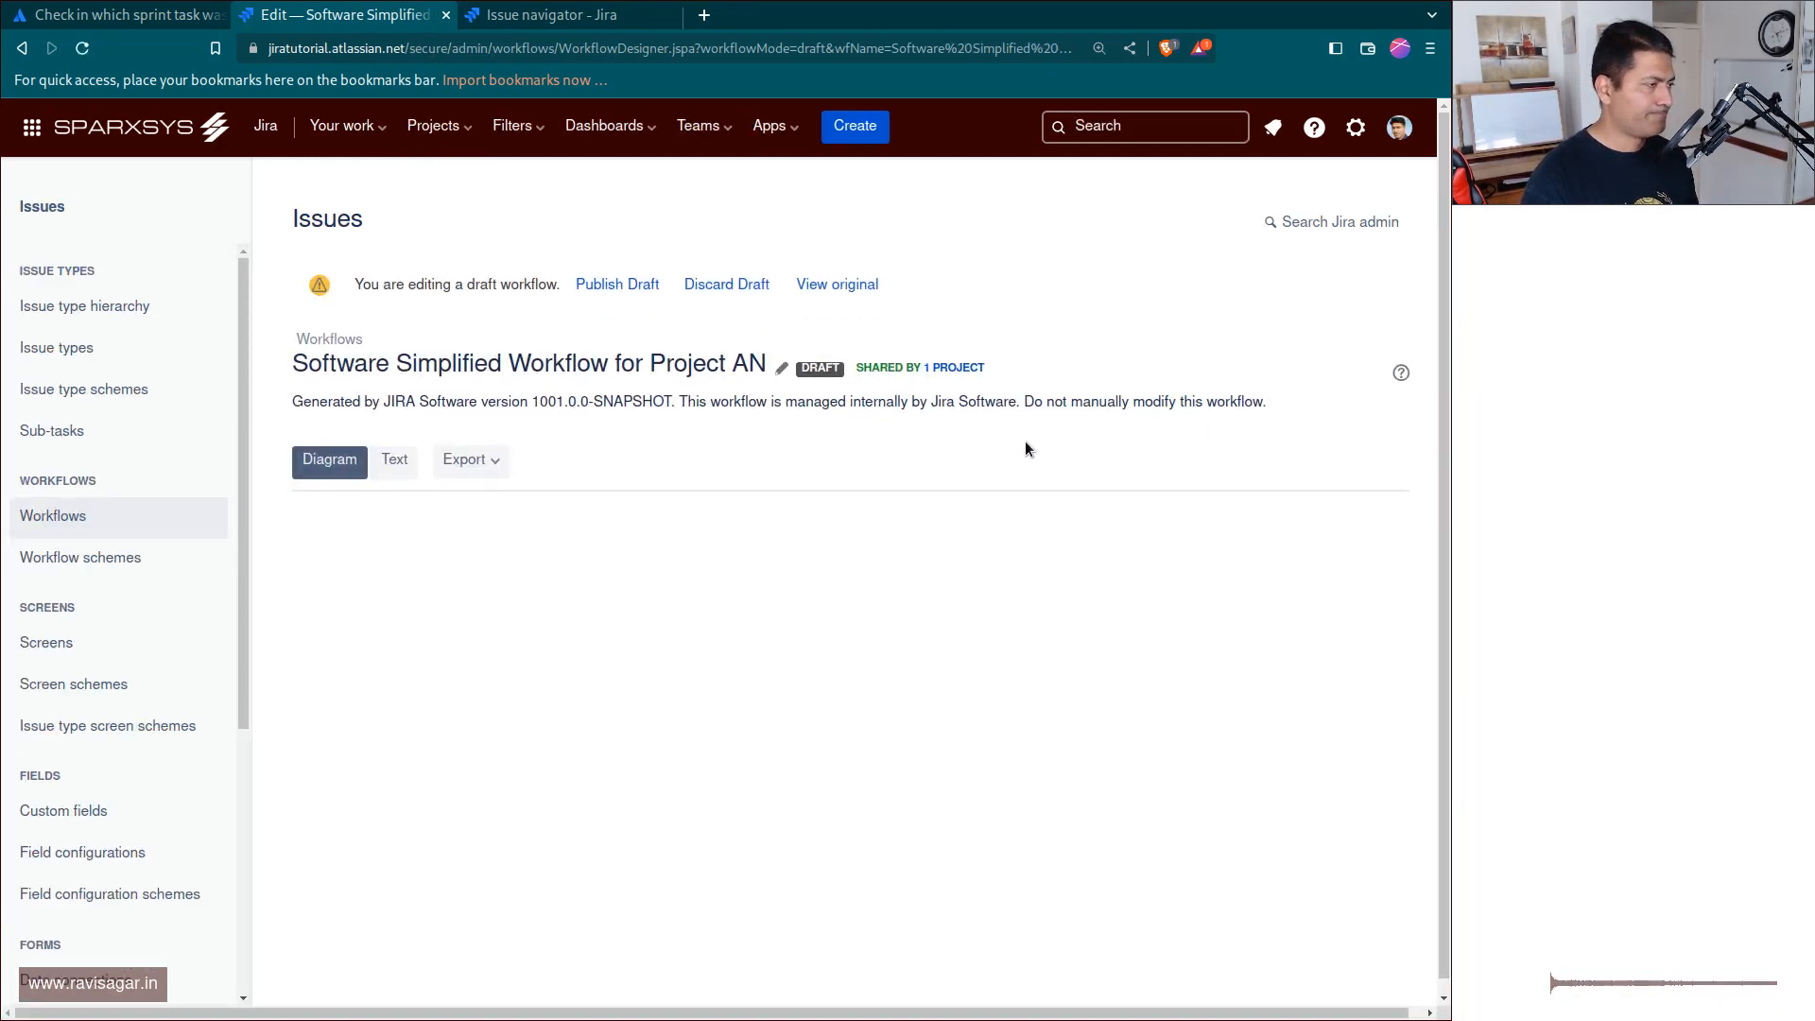
Open the post functions of the global Resolved transition and review which post functions can be added.
scroll(862, 548, "down", 2)
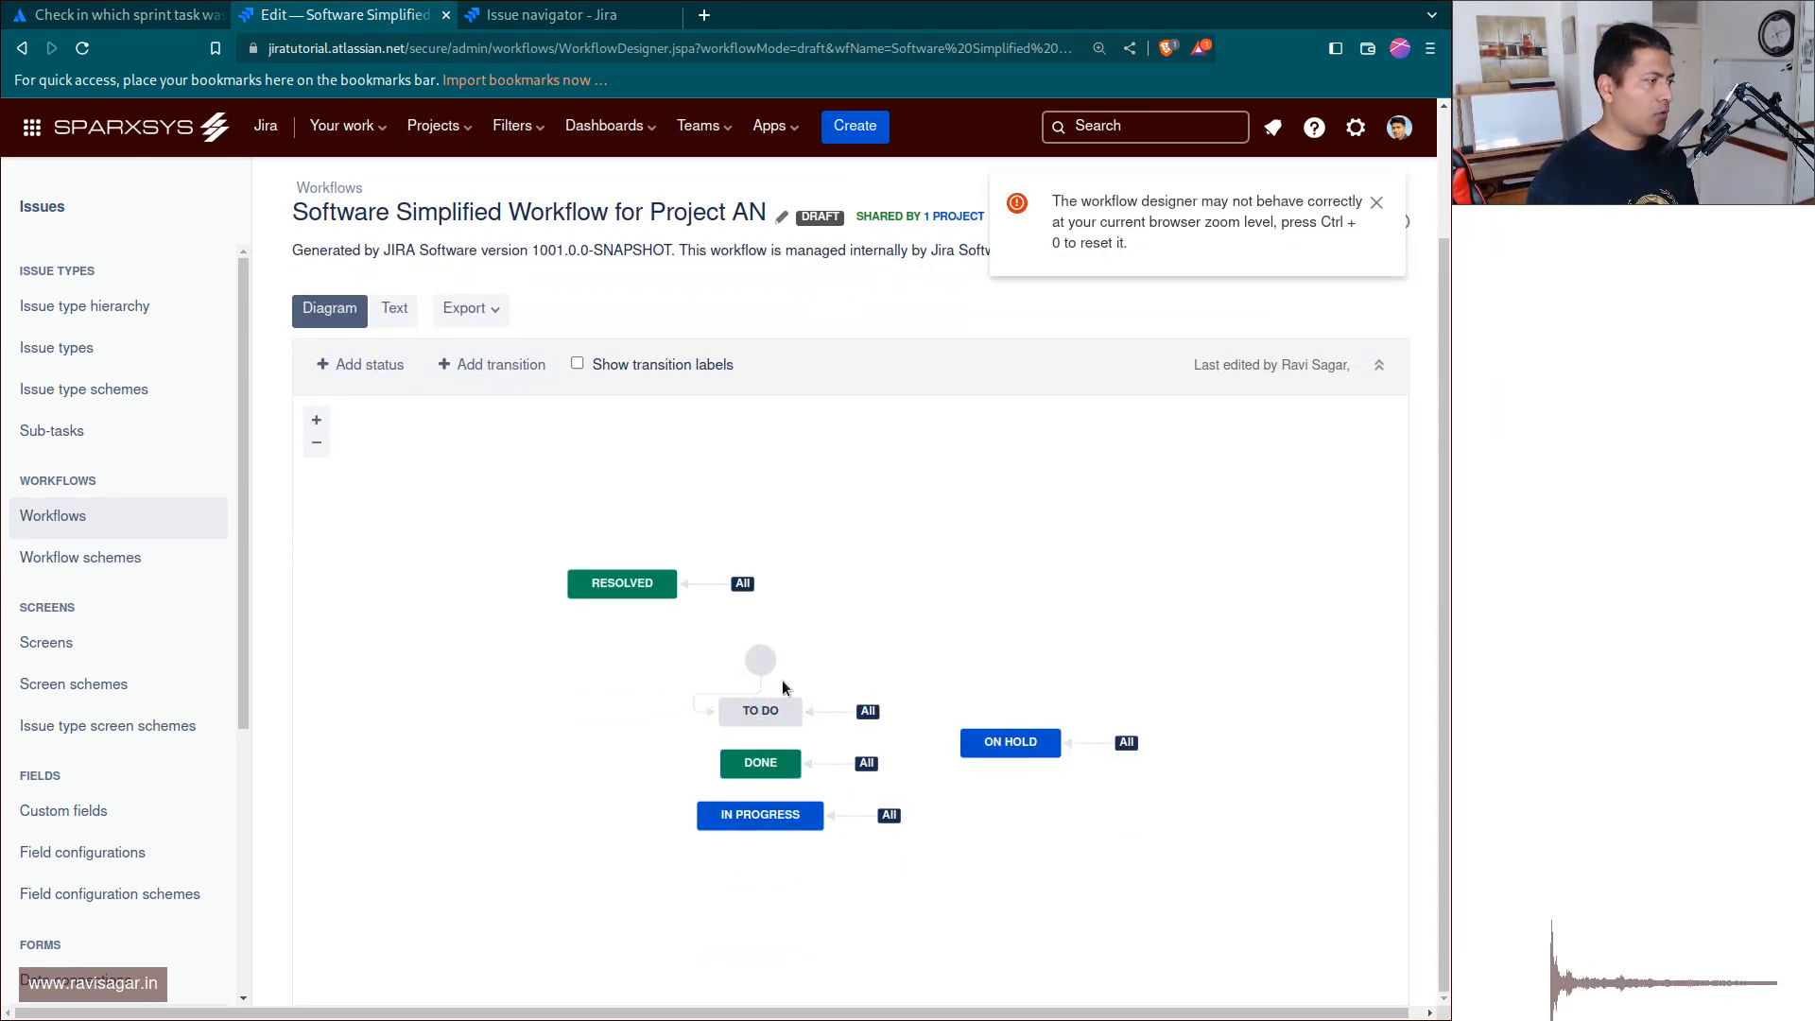
left_click(709, 583)
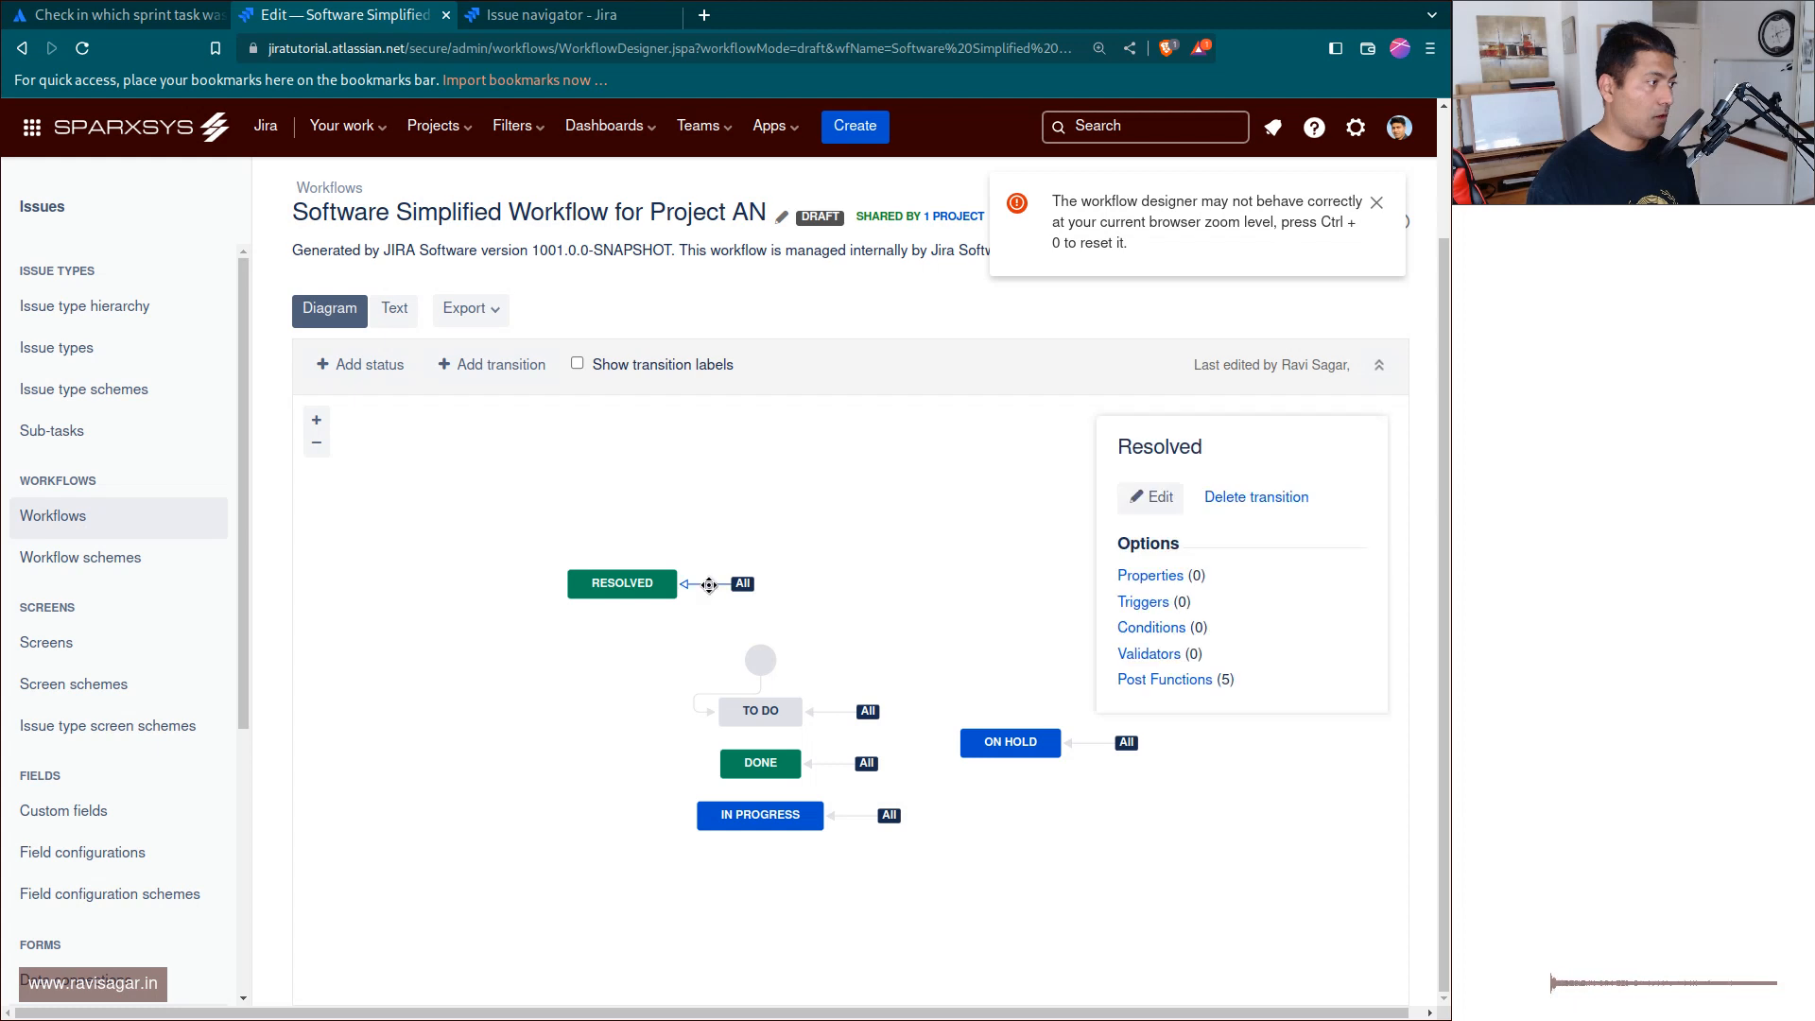
left_click(1181, 678)
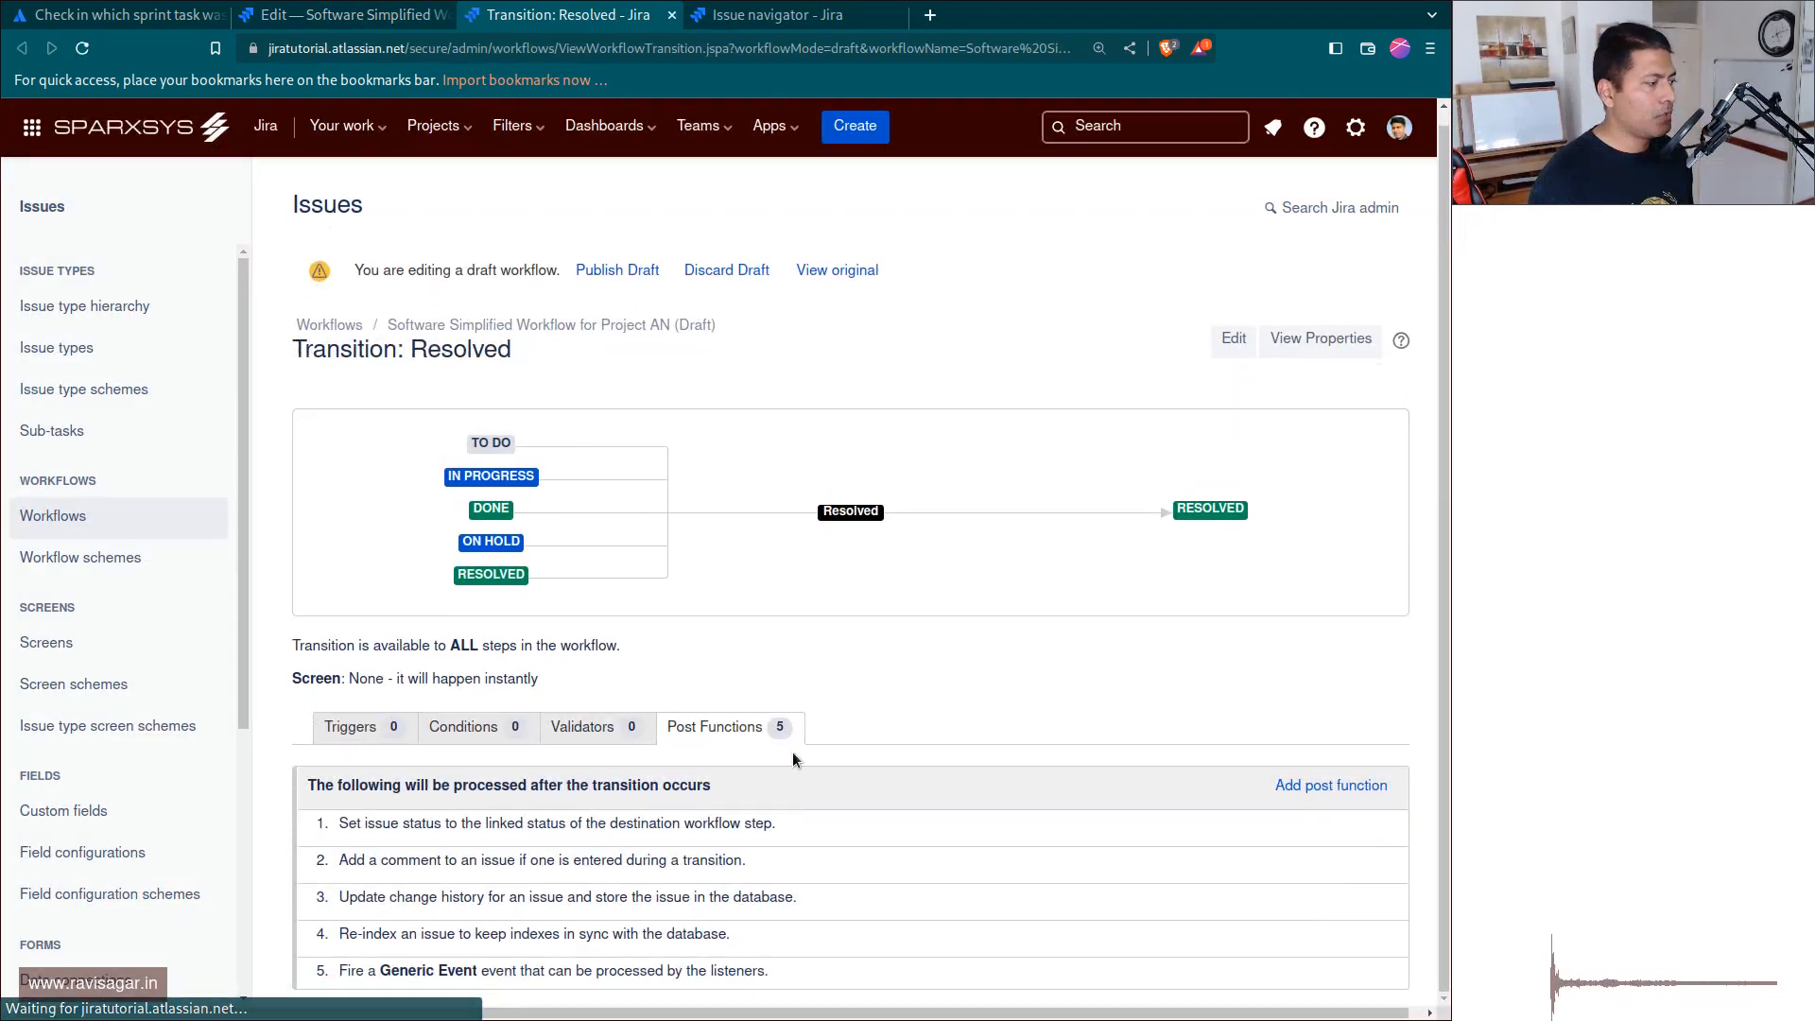
left_click(1316, 787)
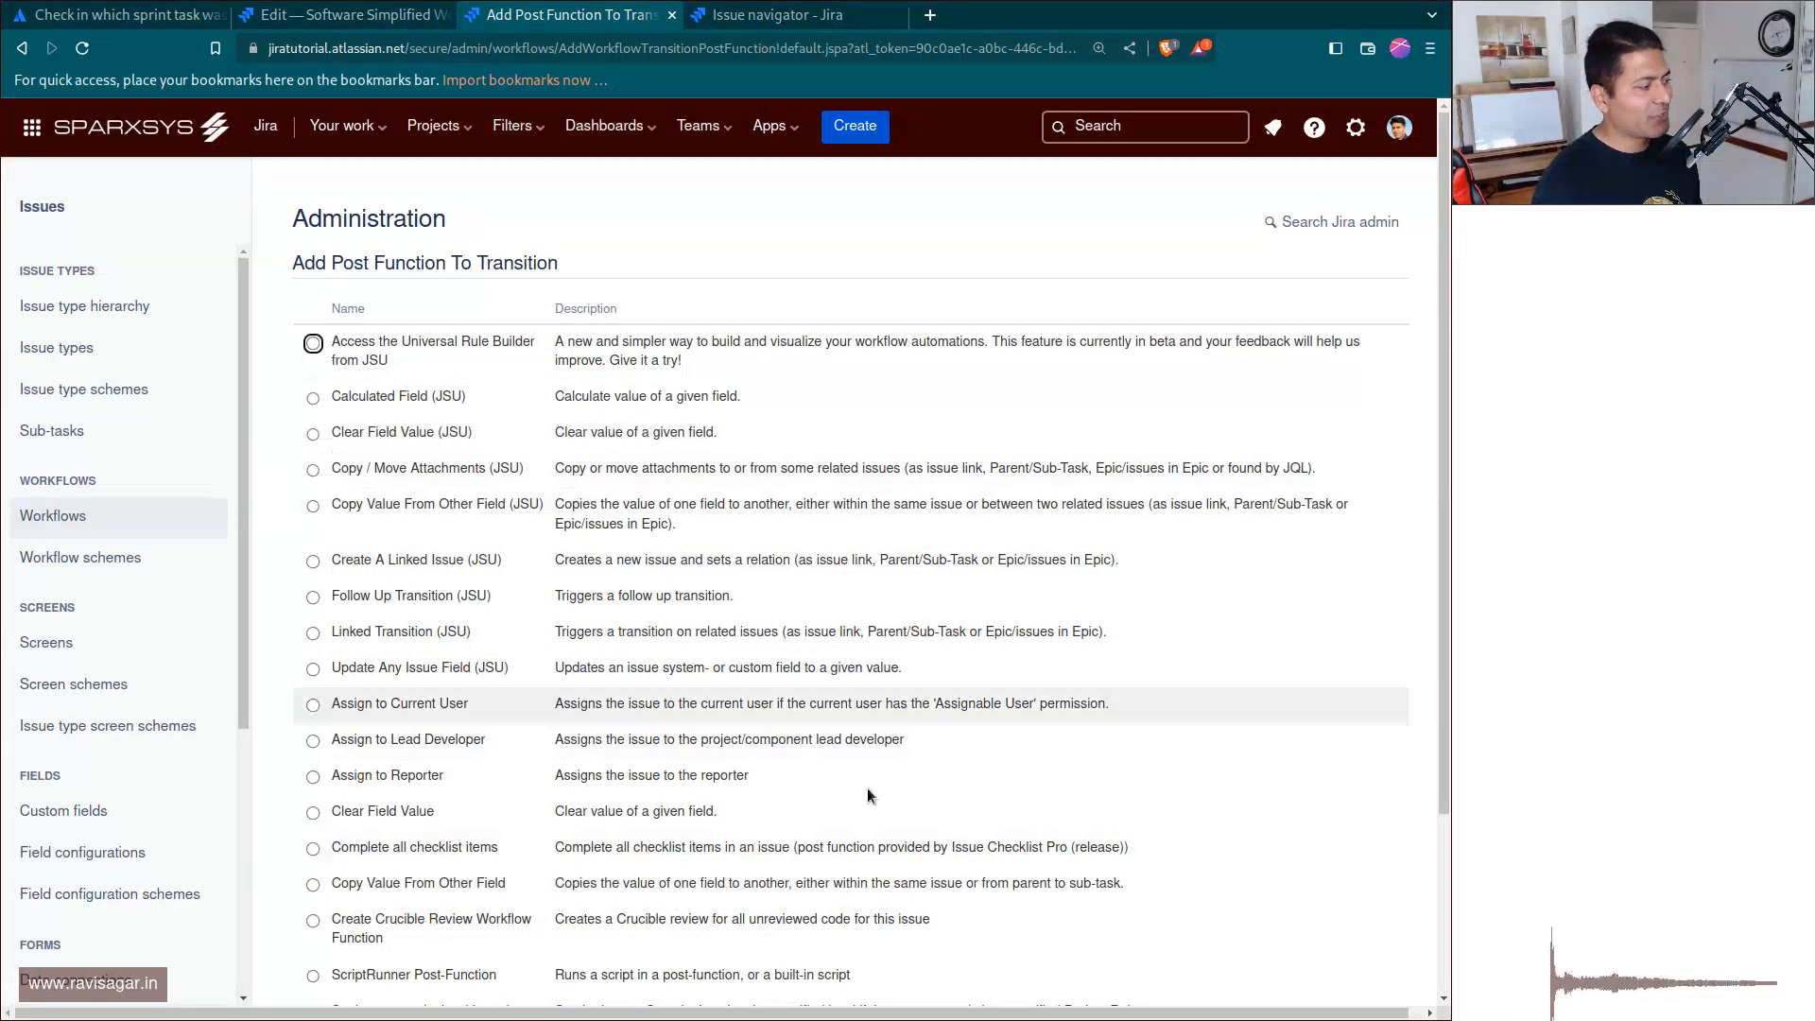
scroll(648, 678, "down", 3)
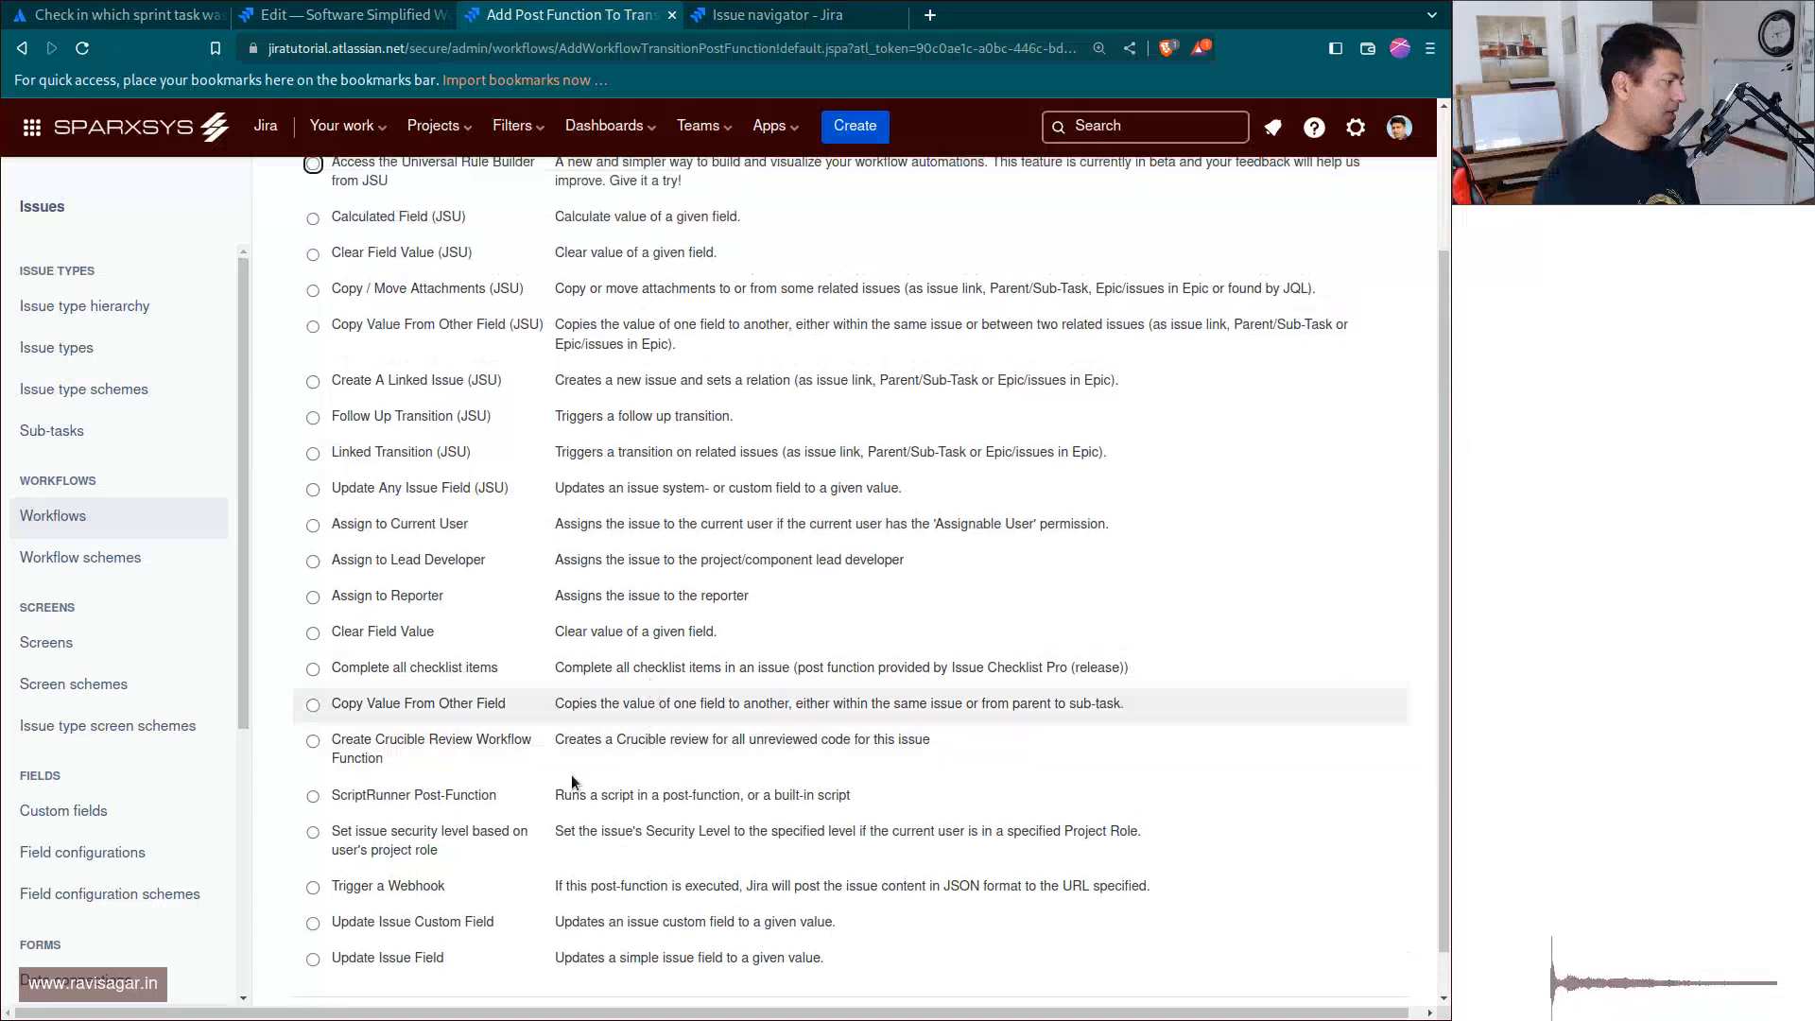
scroll(499, 739, "up", 3)
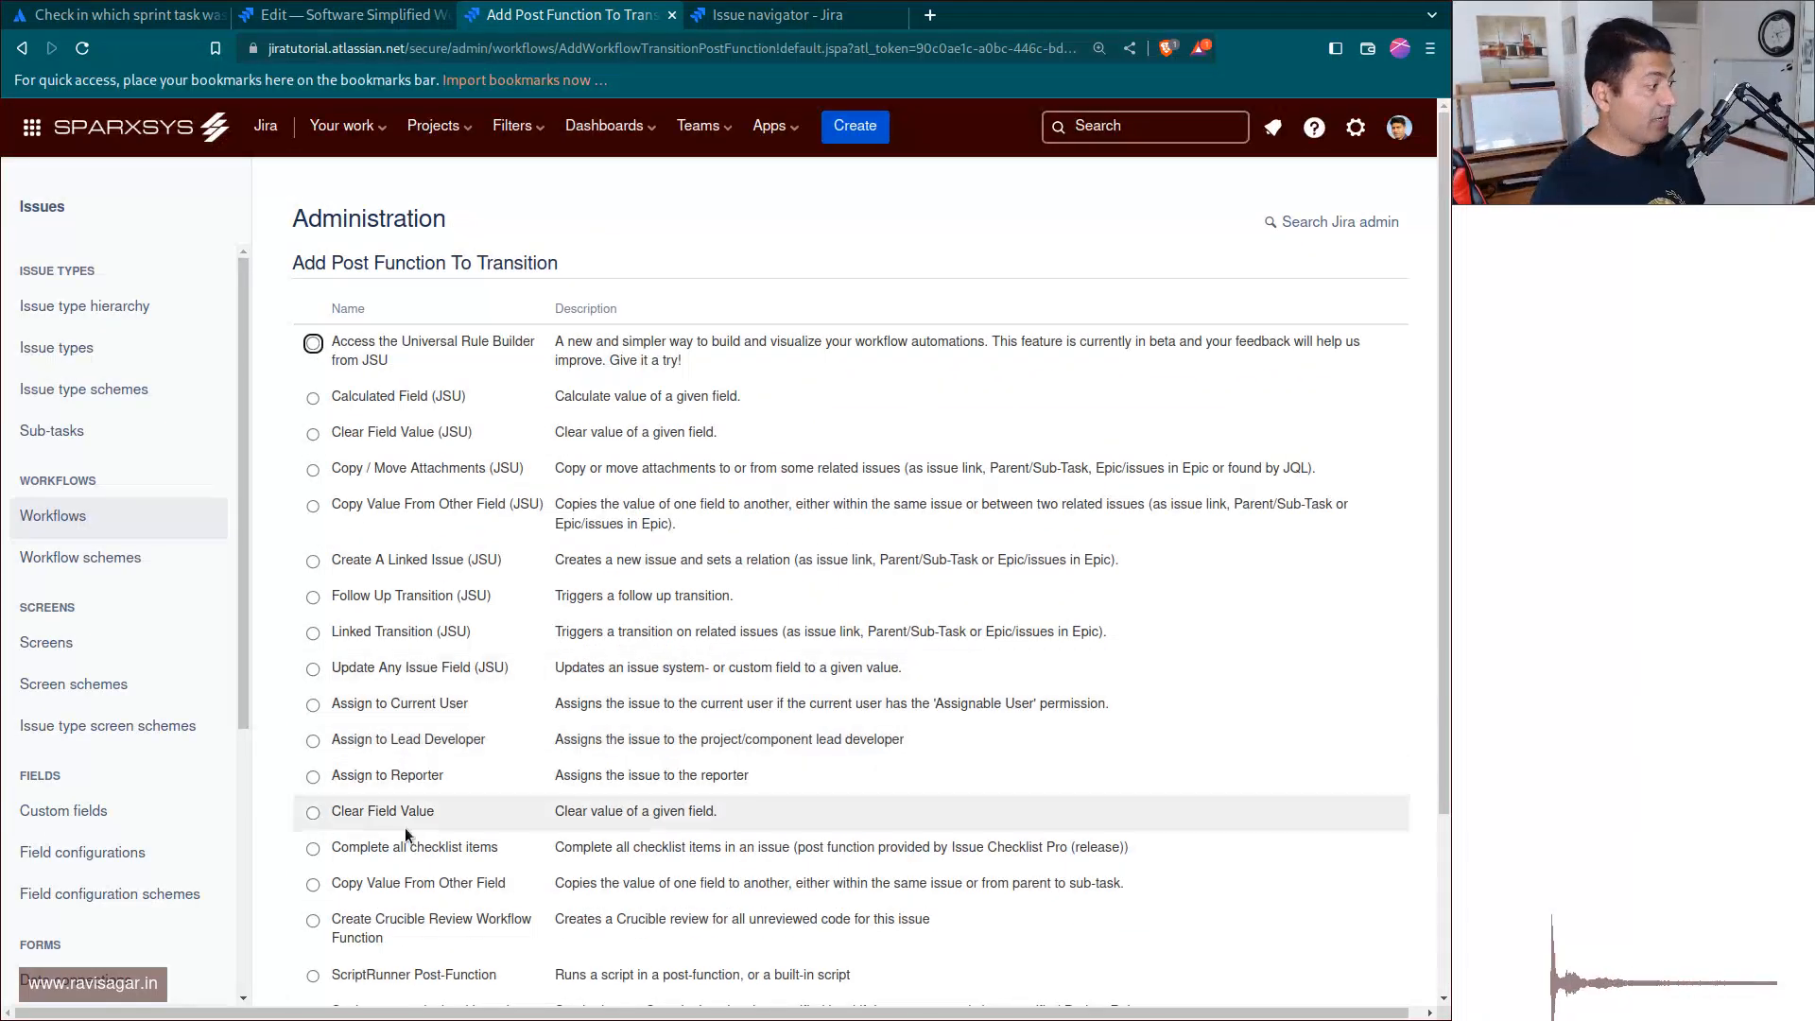
Start an Update Issue Field post function on the Resolved transition, choose Resolution as the issue field and check its available values.
scroll(732, 778, "down", 3)
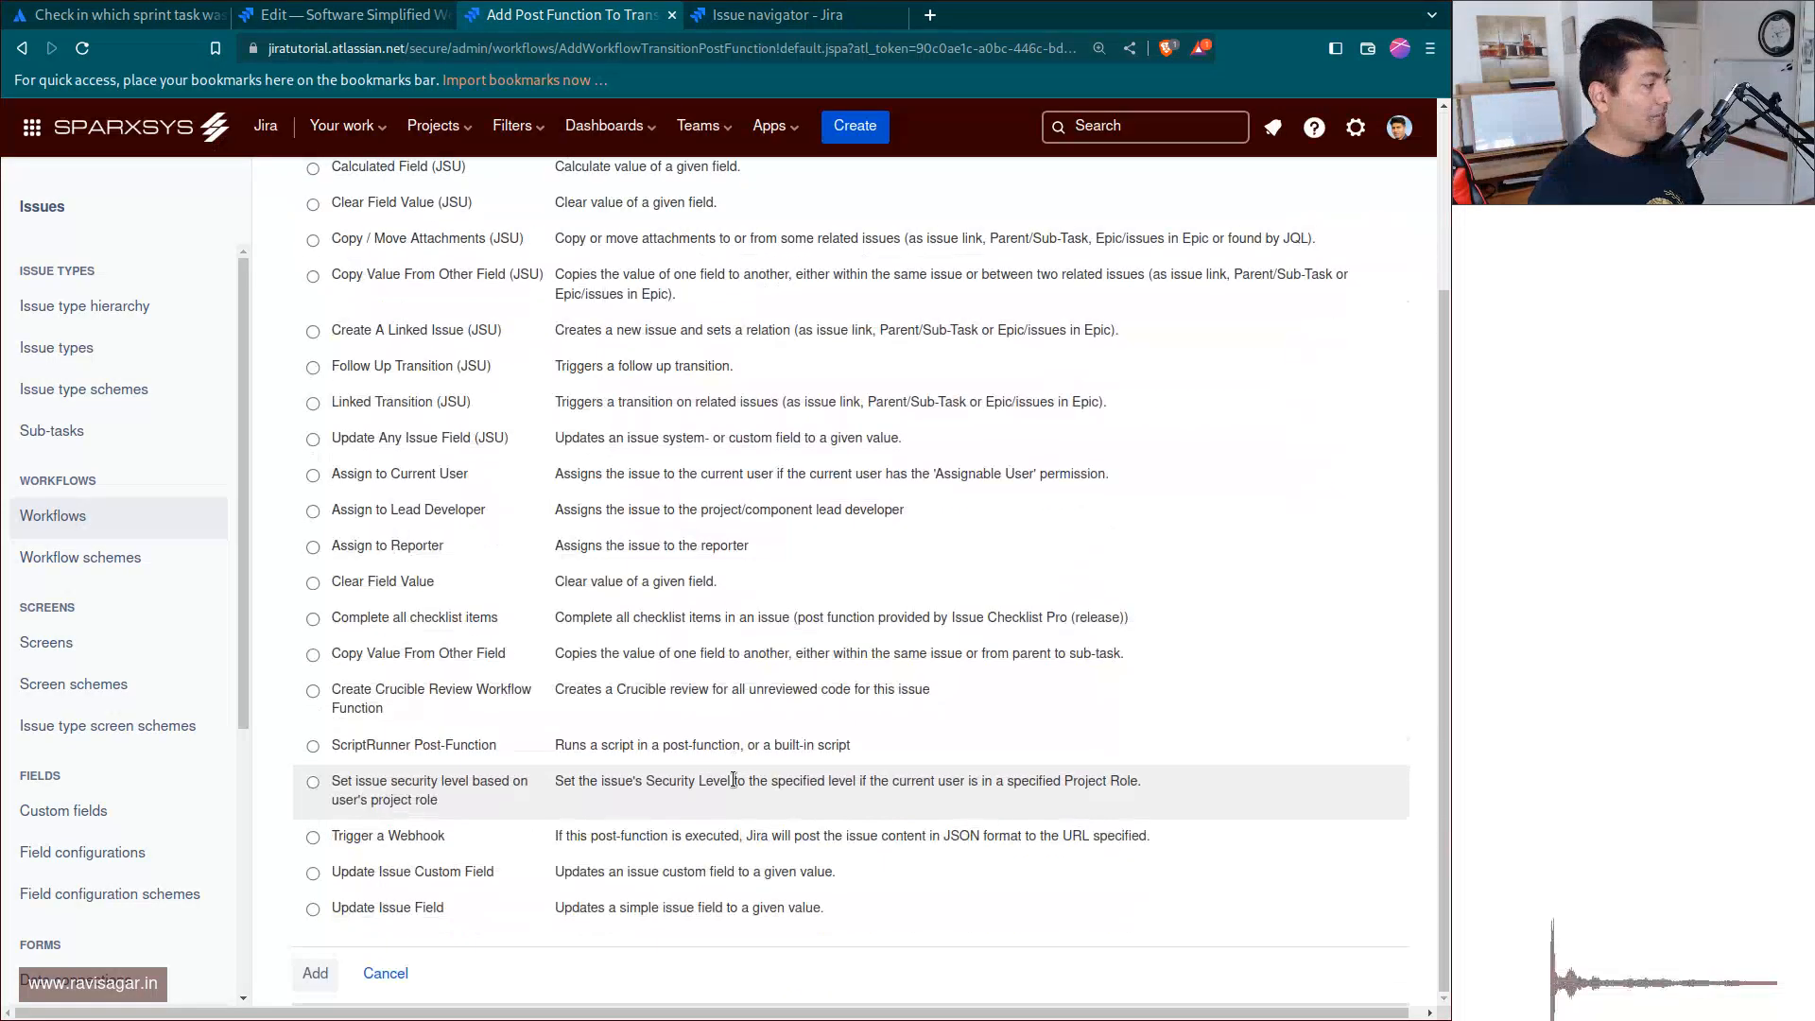
left_click(397, 905)
left_click(297, 980)
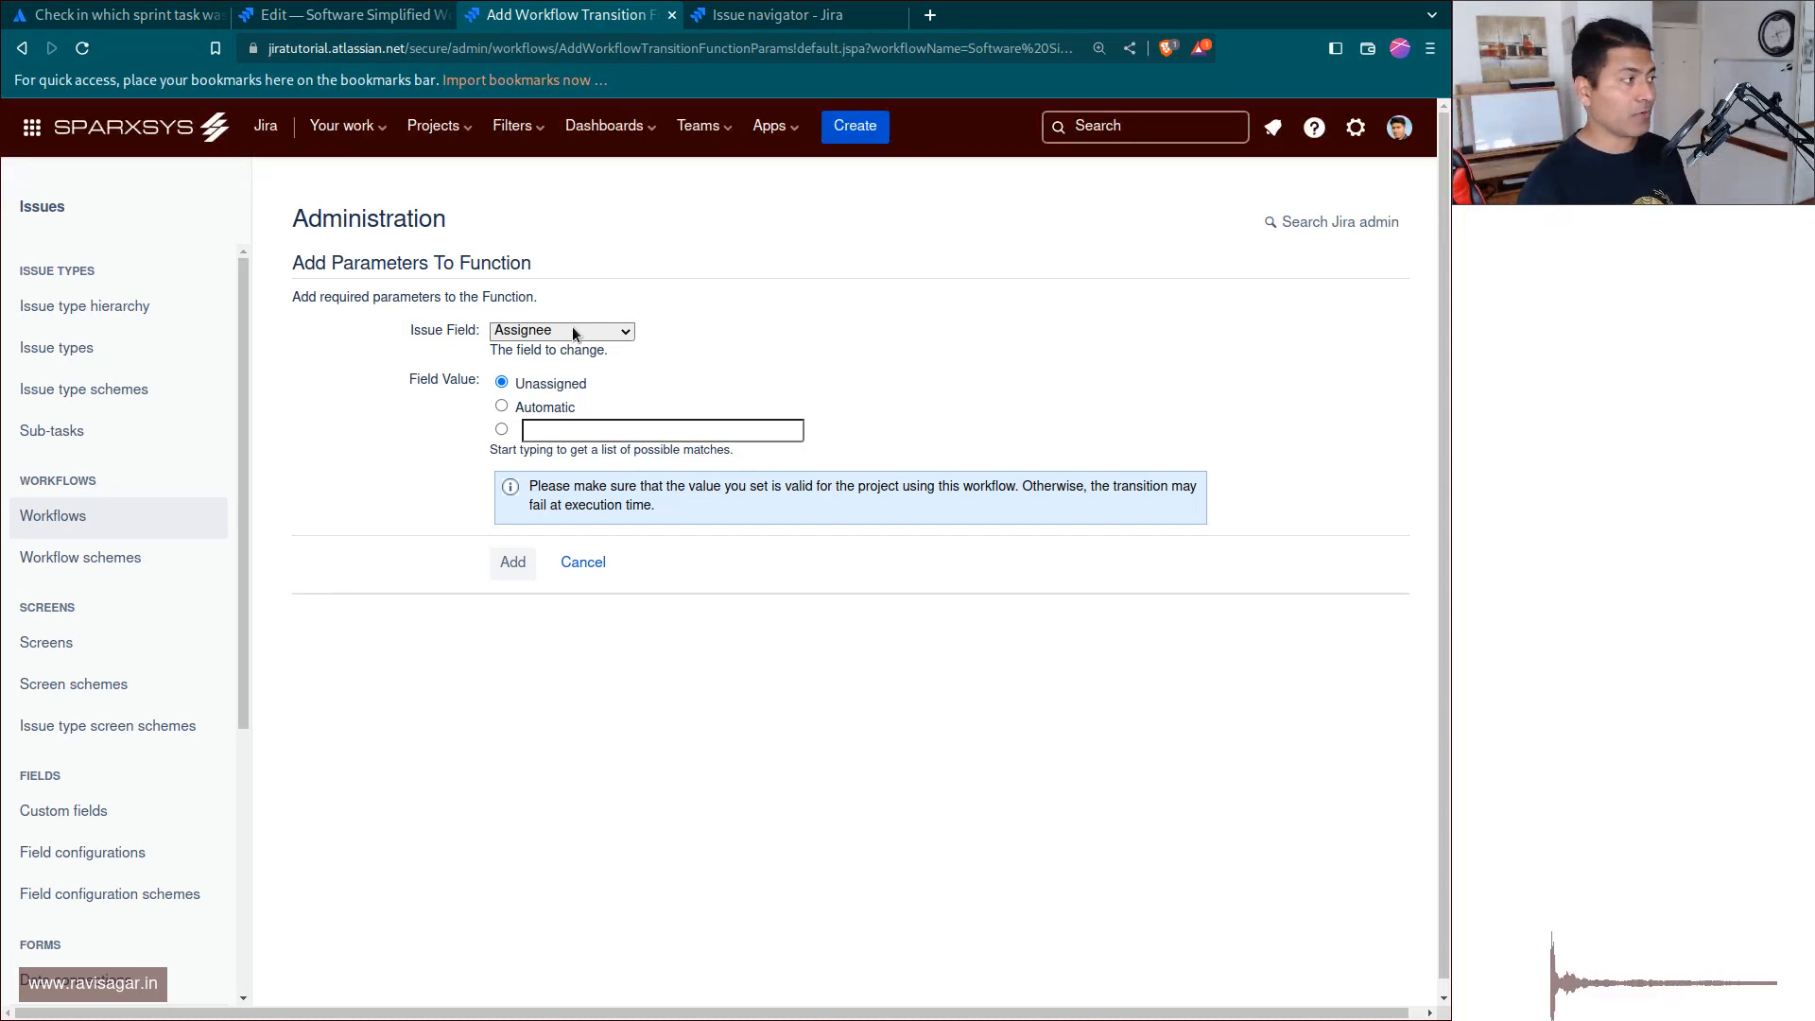
left_click(573, 333)
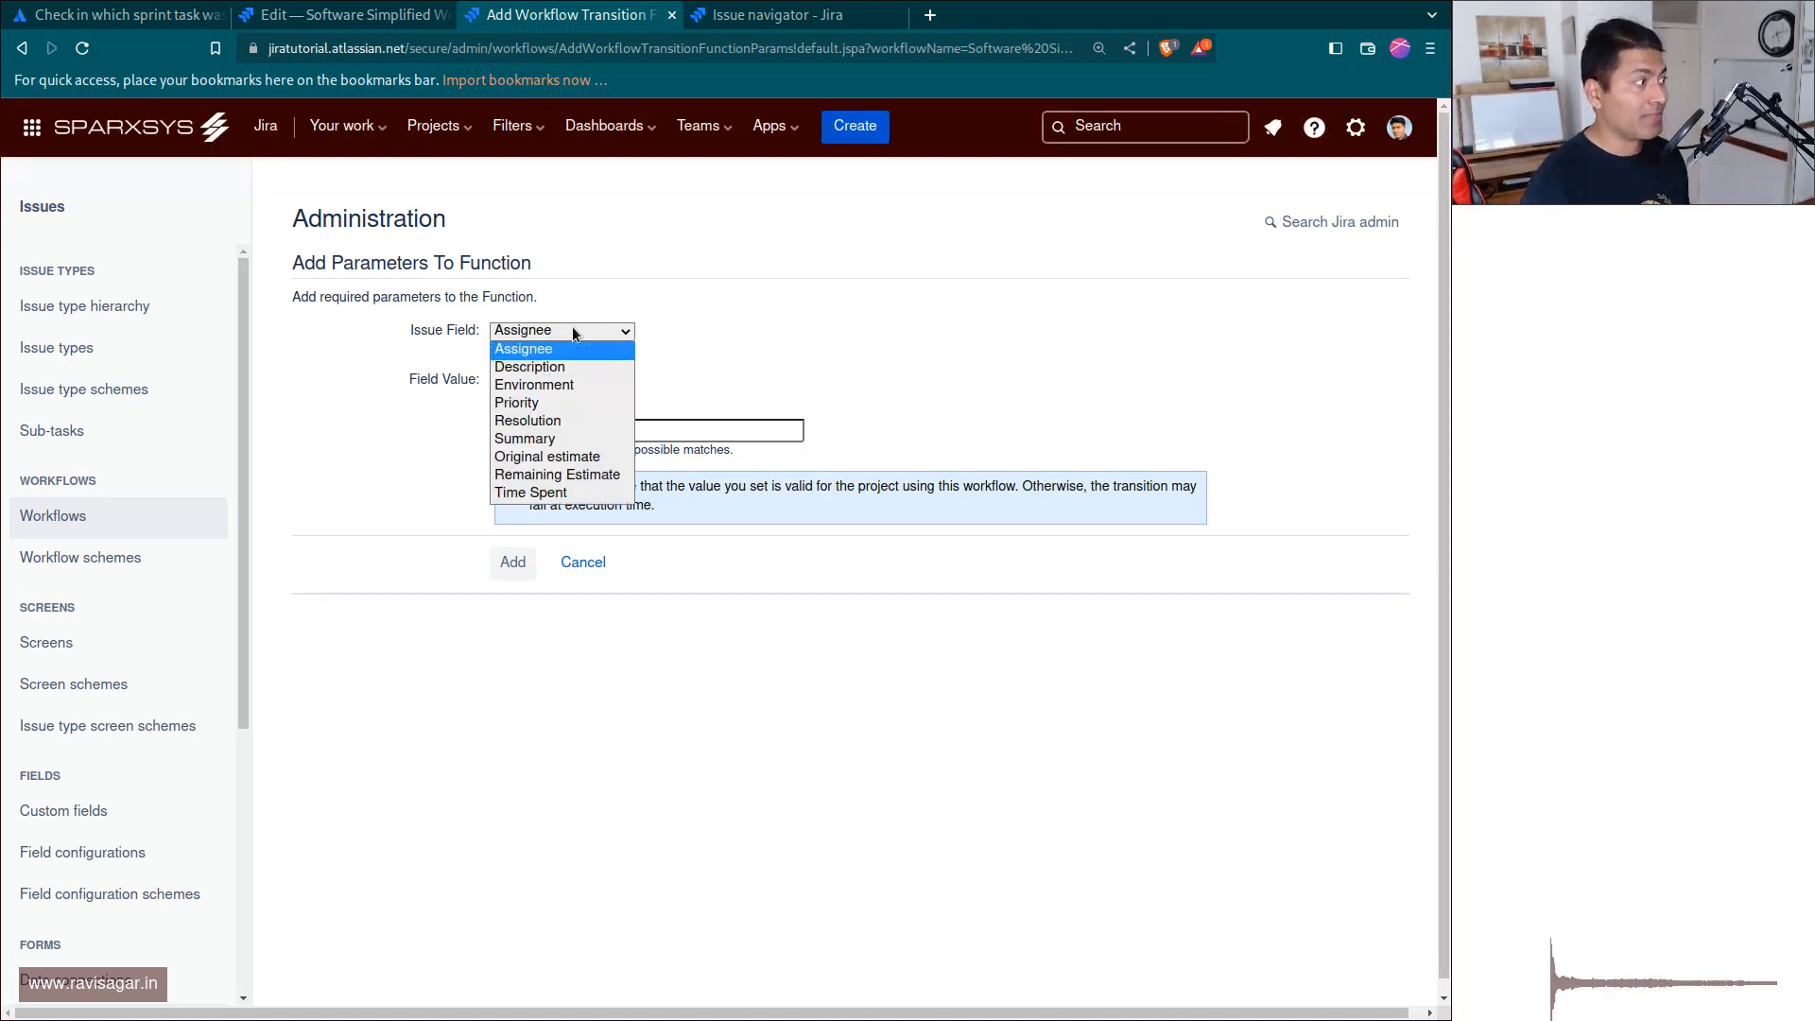
key("r")
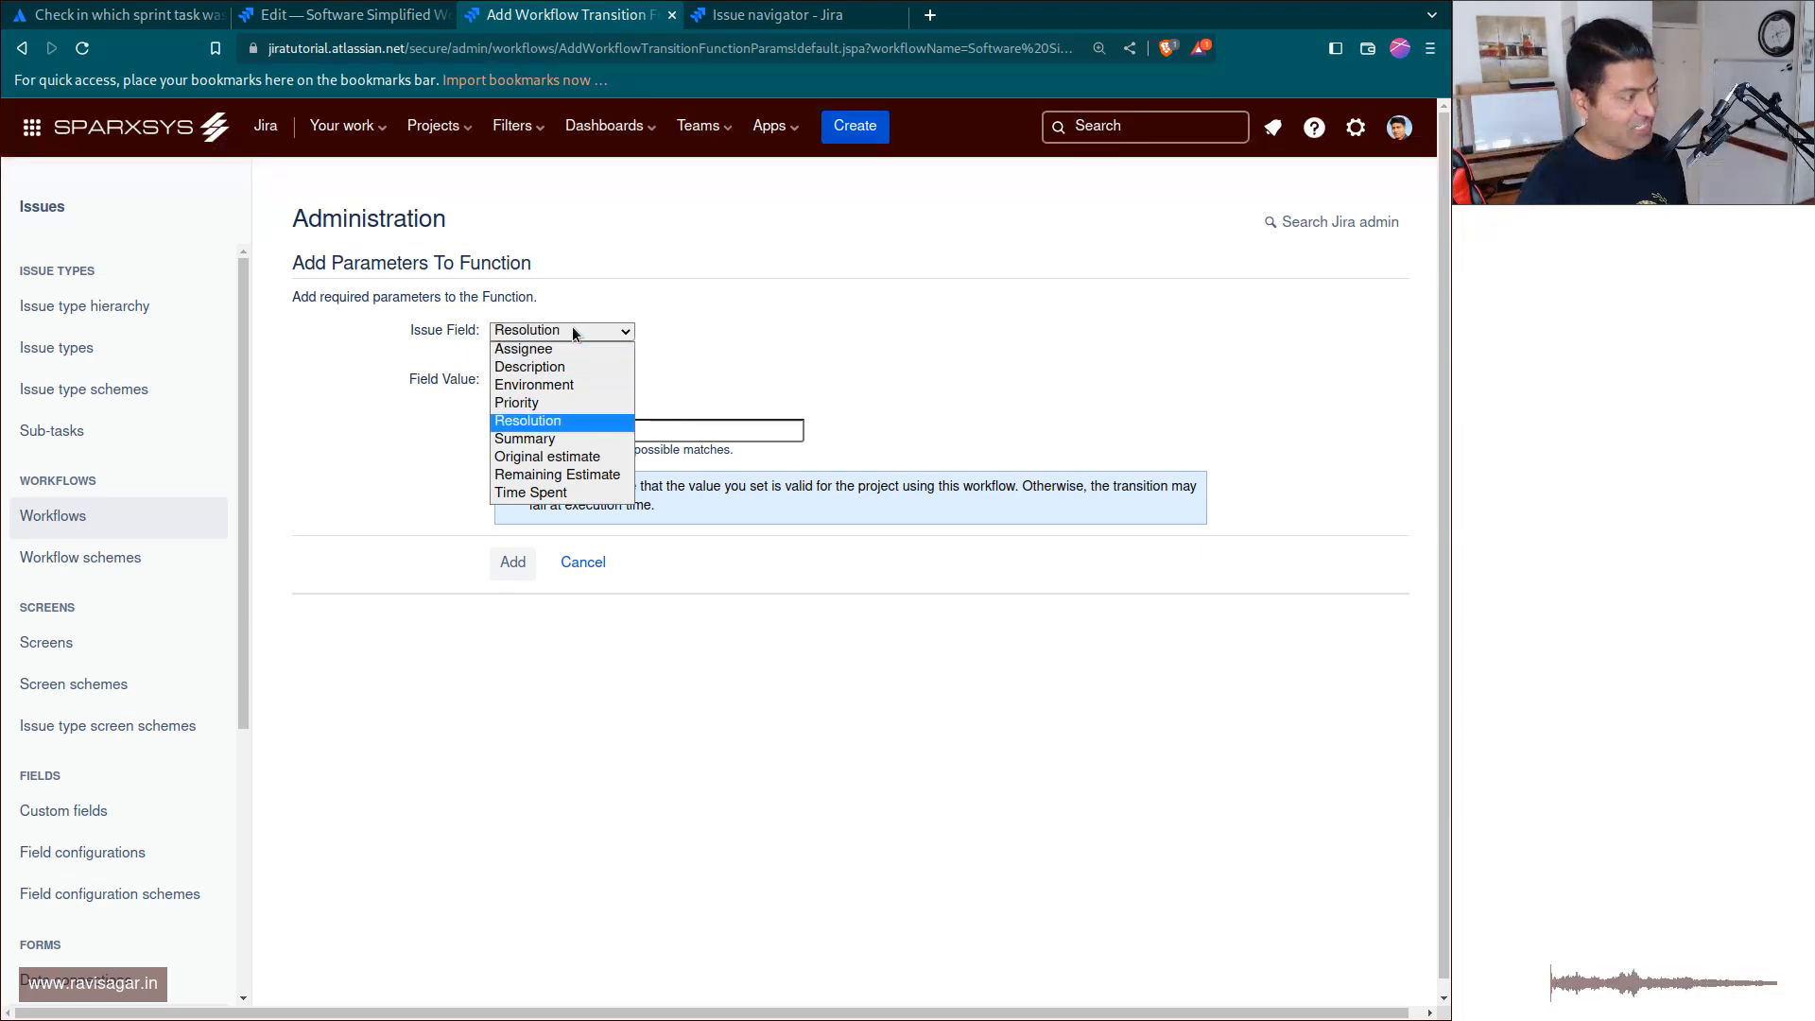
left_click(559, 420)
left_click(586, 378)
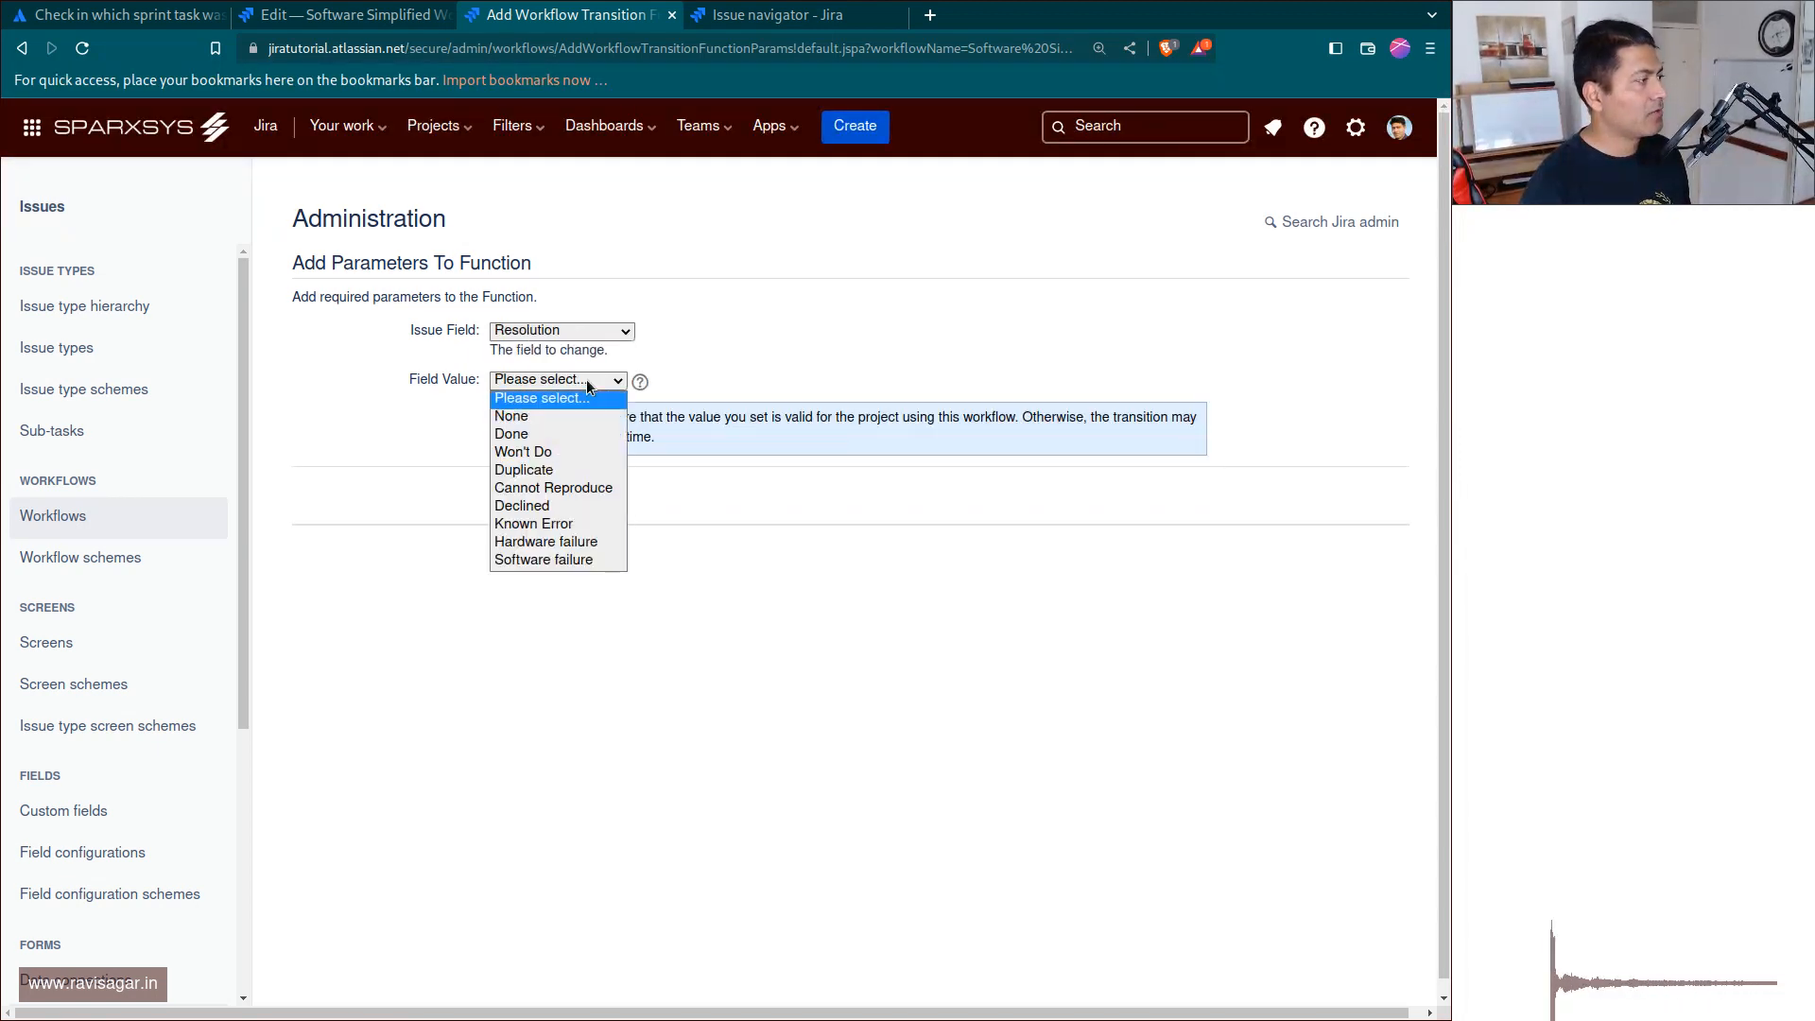
left_click(735, 460)
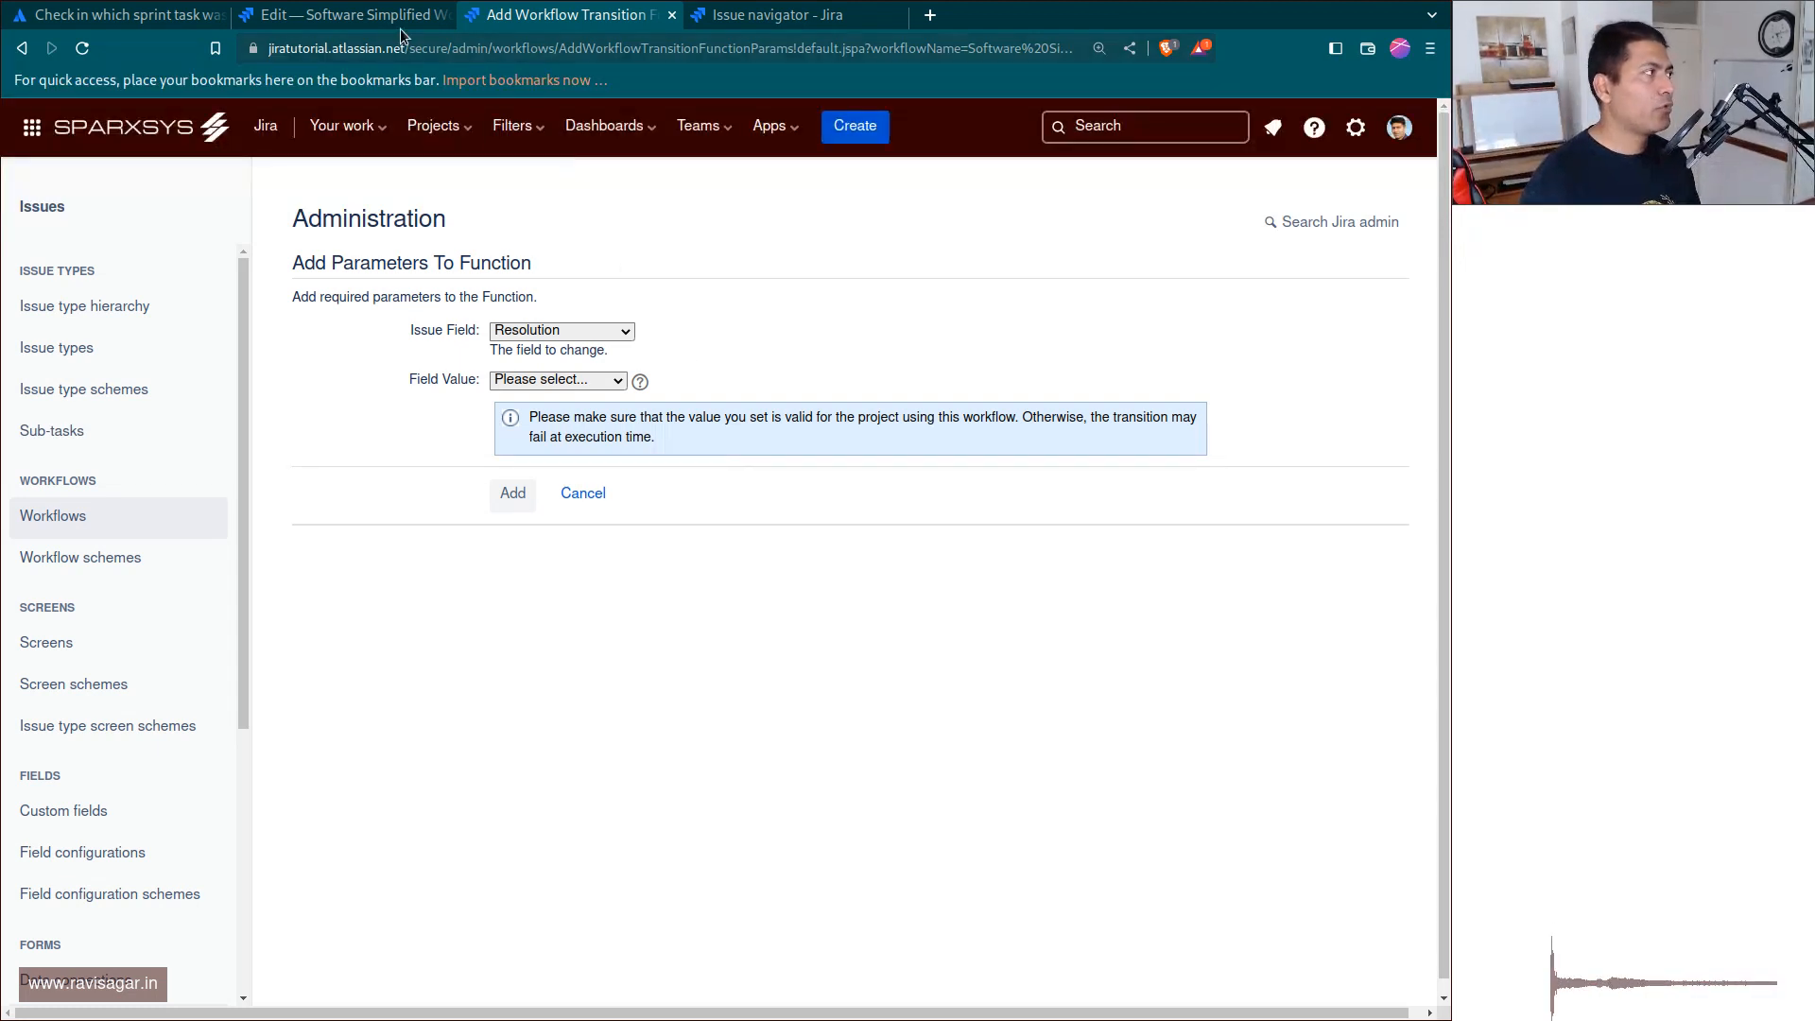
Leave the workflow editor for the Android project's AN board and open the board settings.
left_click(345, 14)
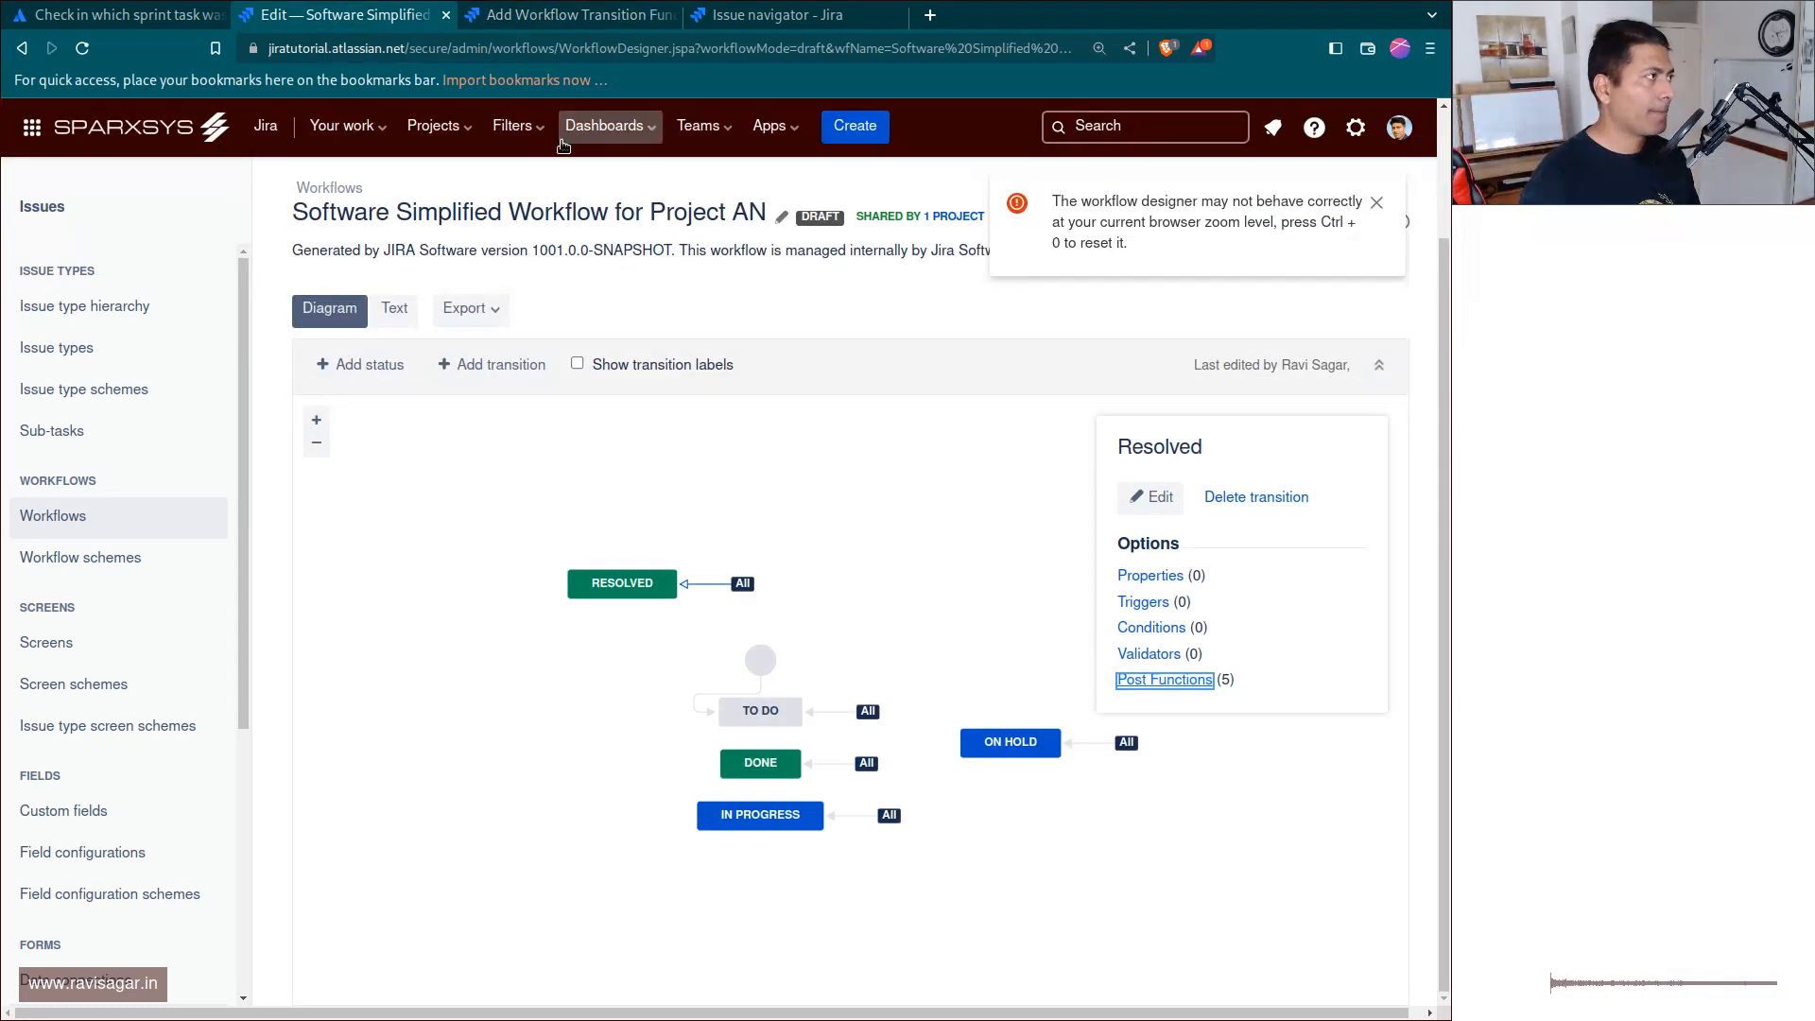
left_click(23, 50)
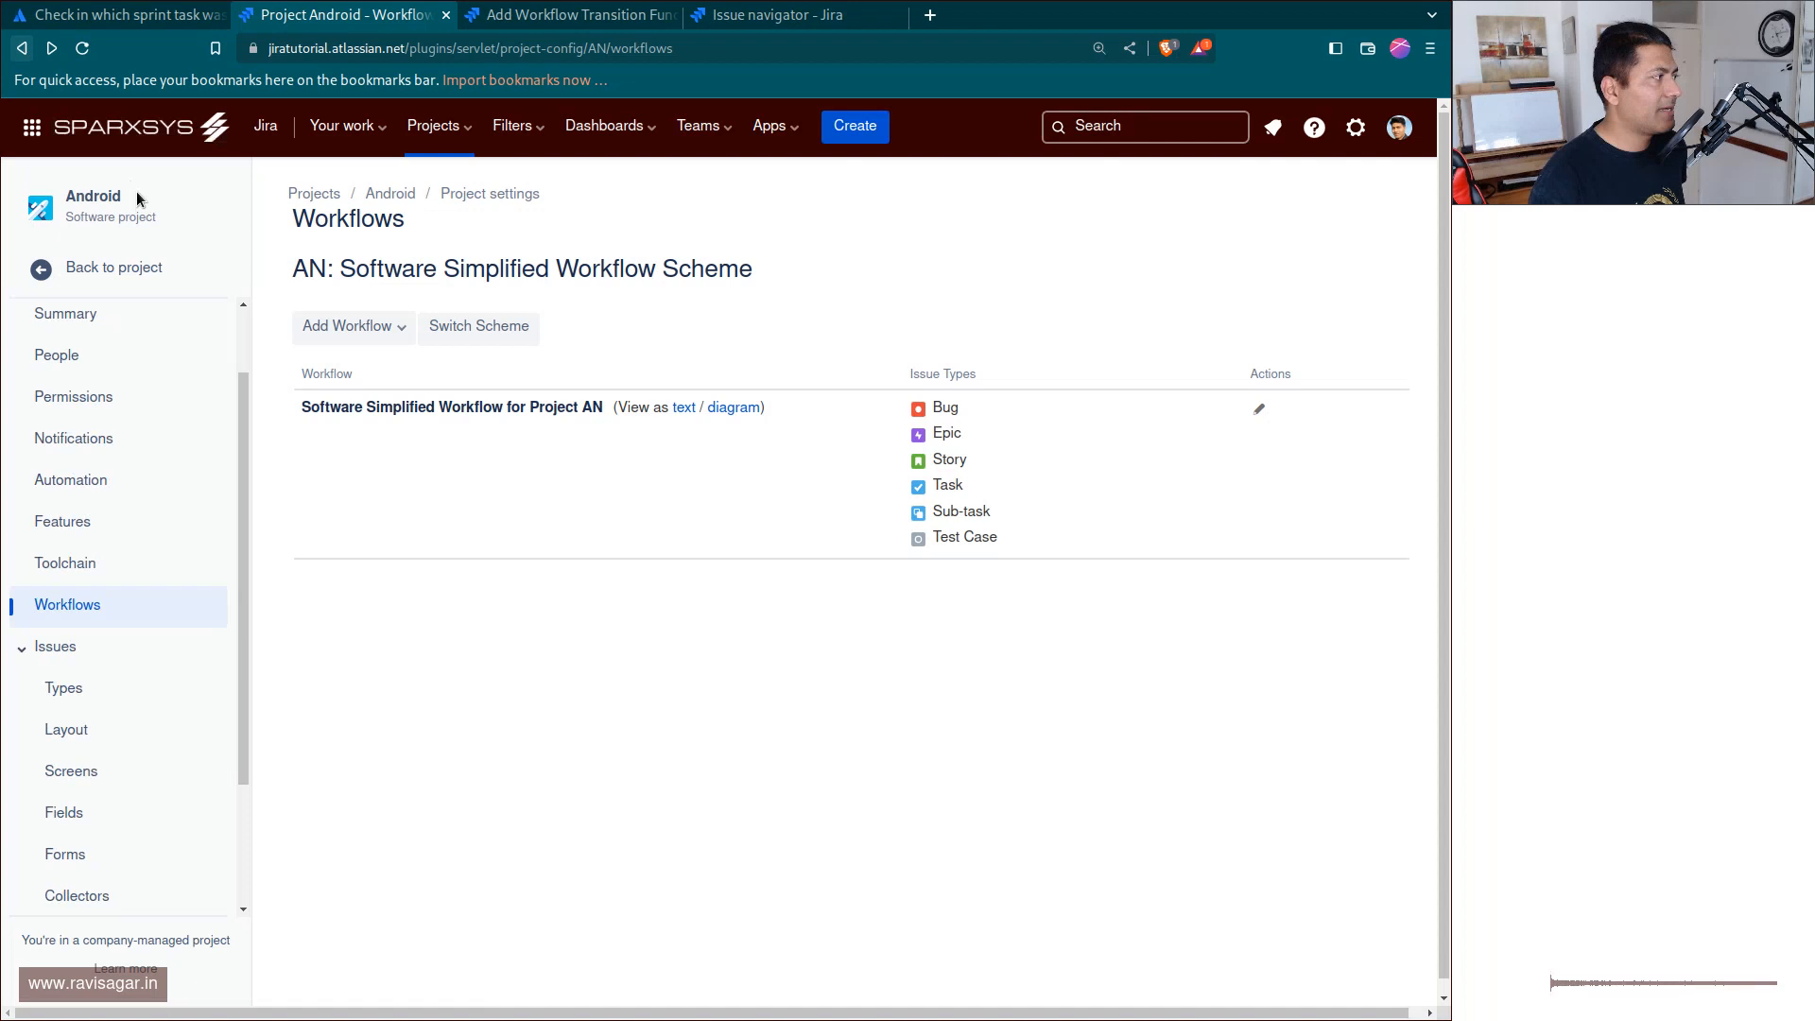
left_click(28, 273)
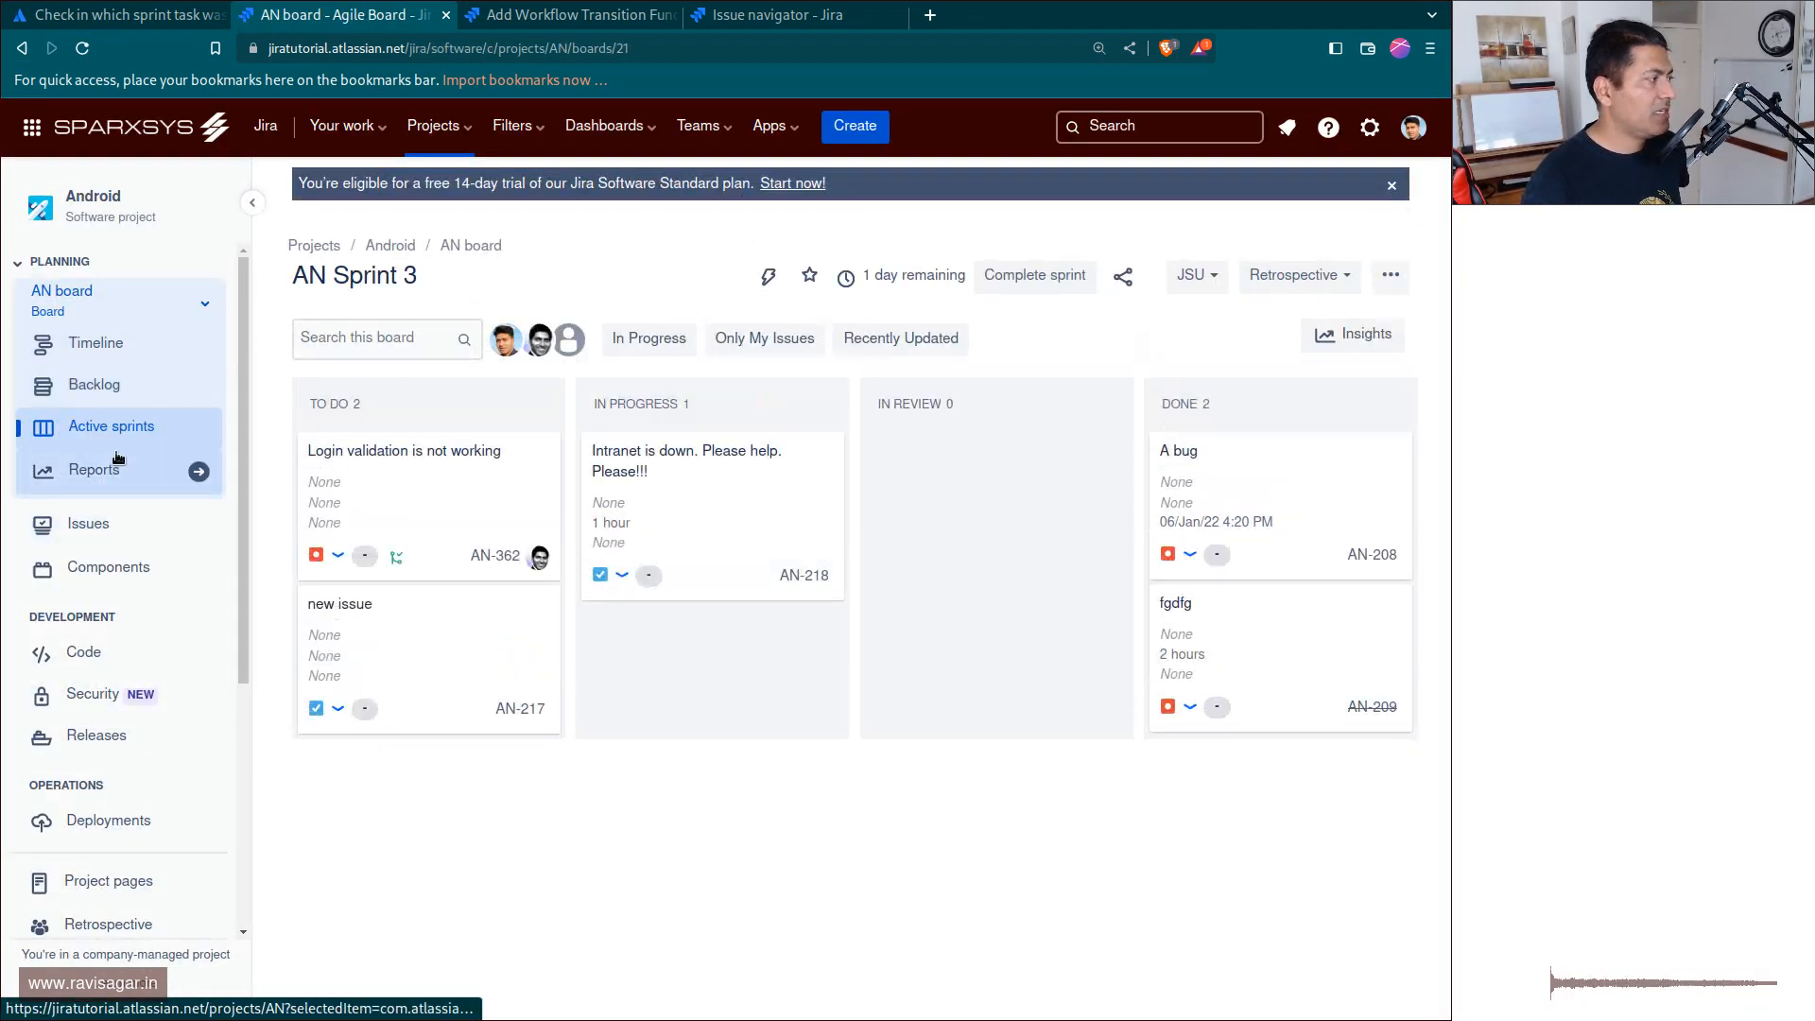
left_click(1386, 269)
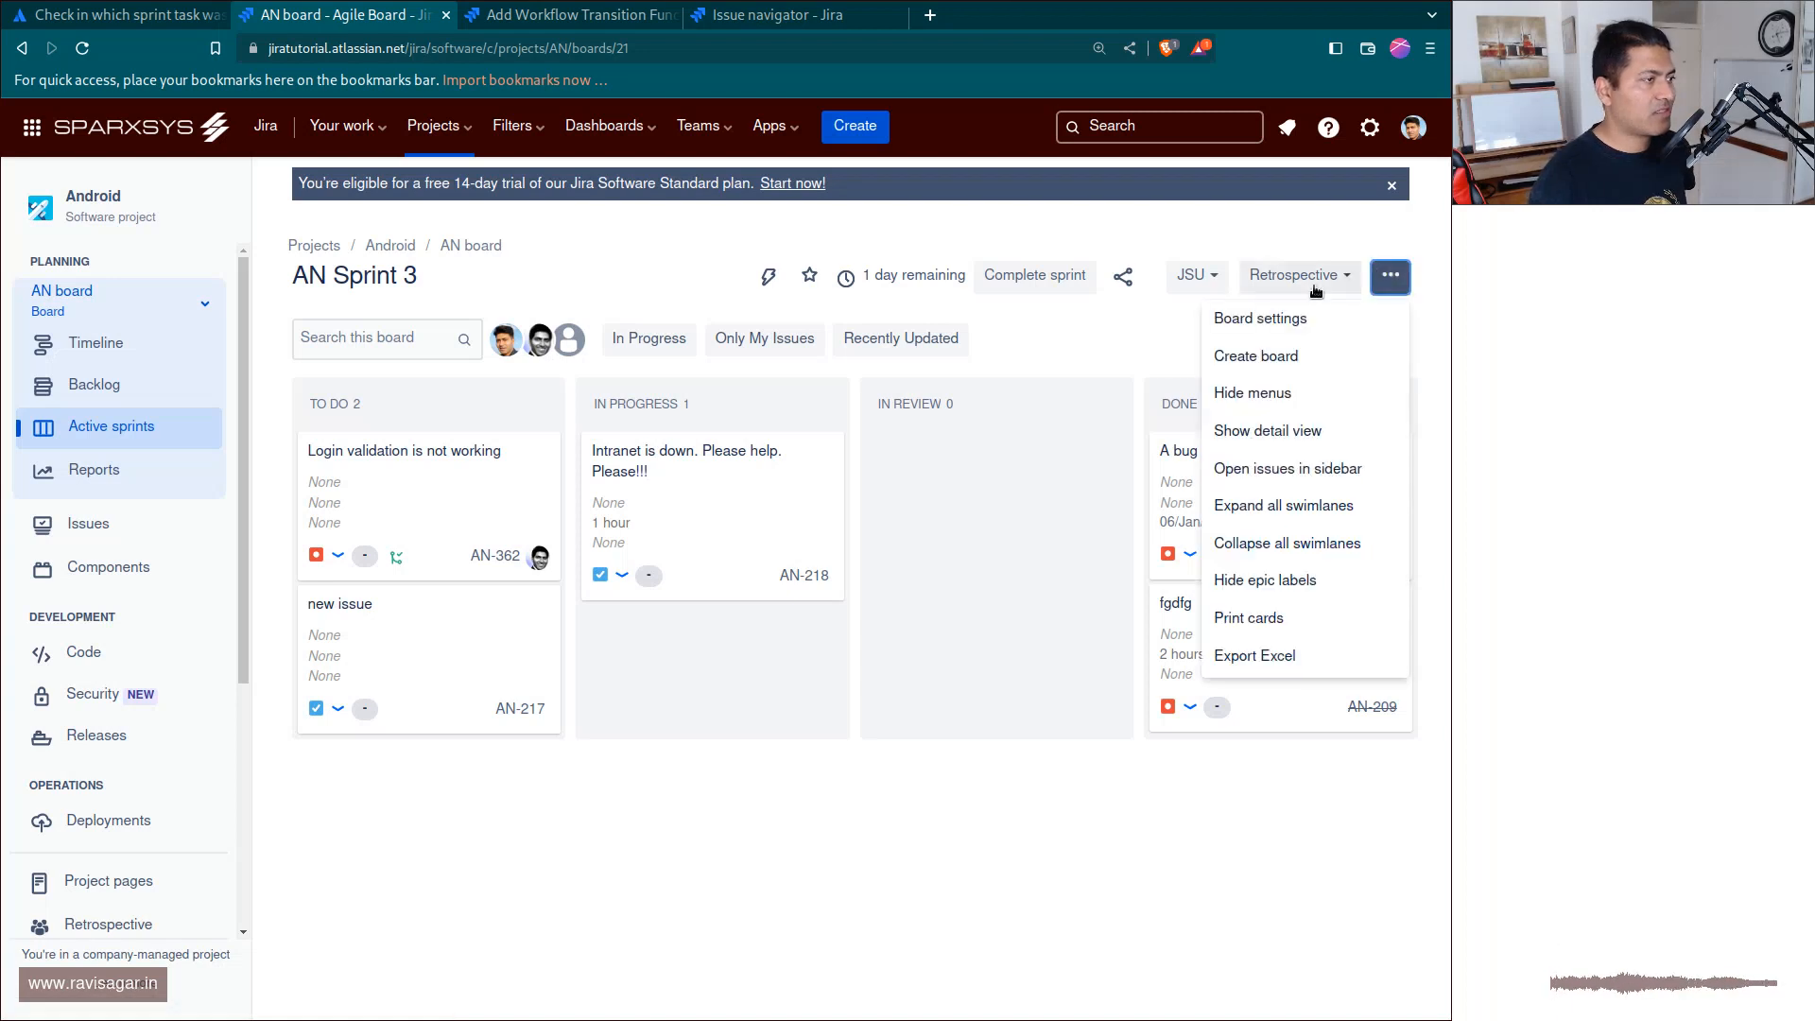
left_click(1287, 313)
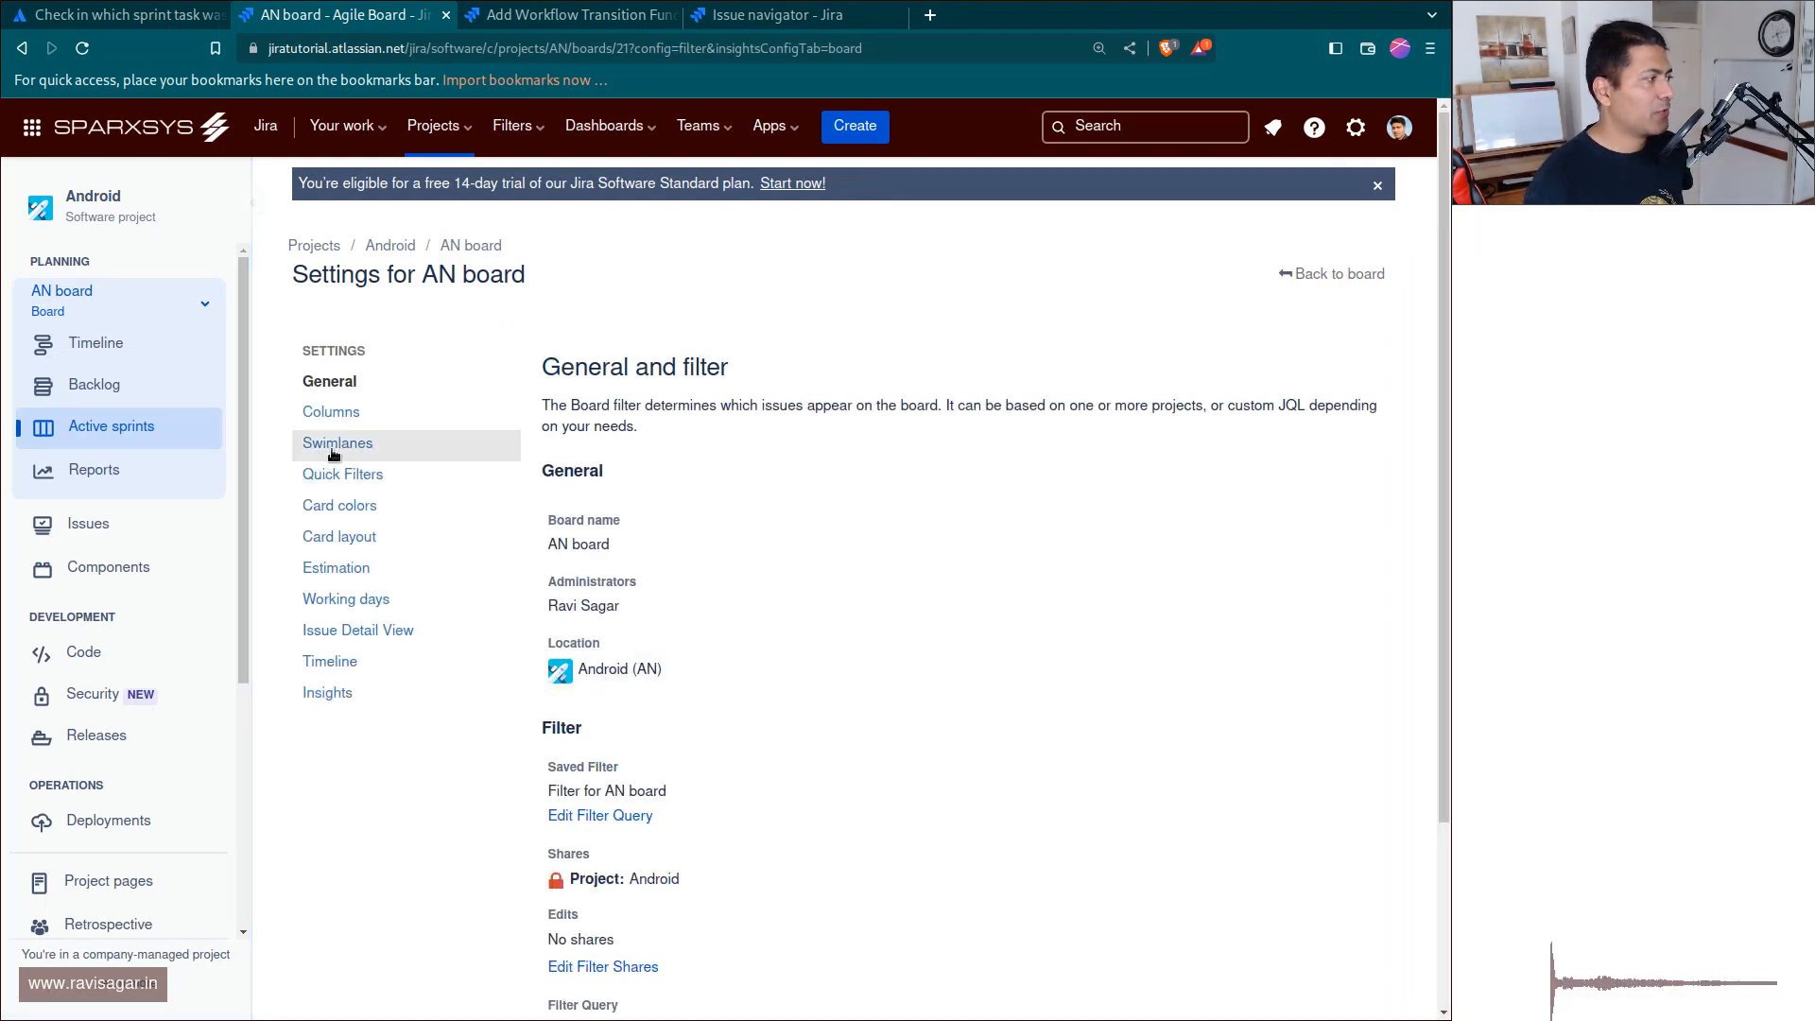
Review the Set resolution options per status in the board's column management, and return to the Atlassian Community question.
left_click(332, 412)
scroll(844, 482, "down", 1)
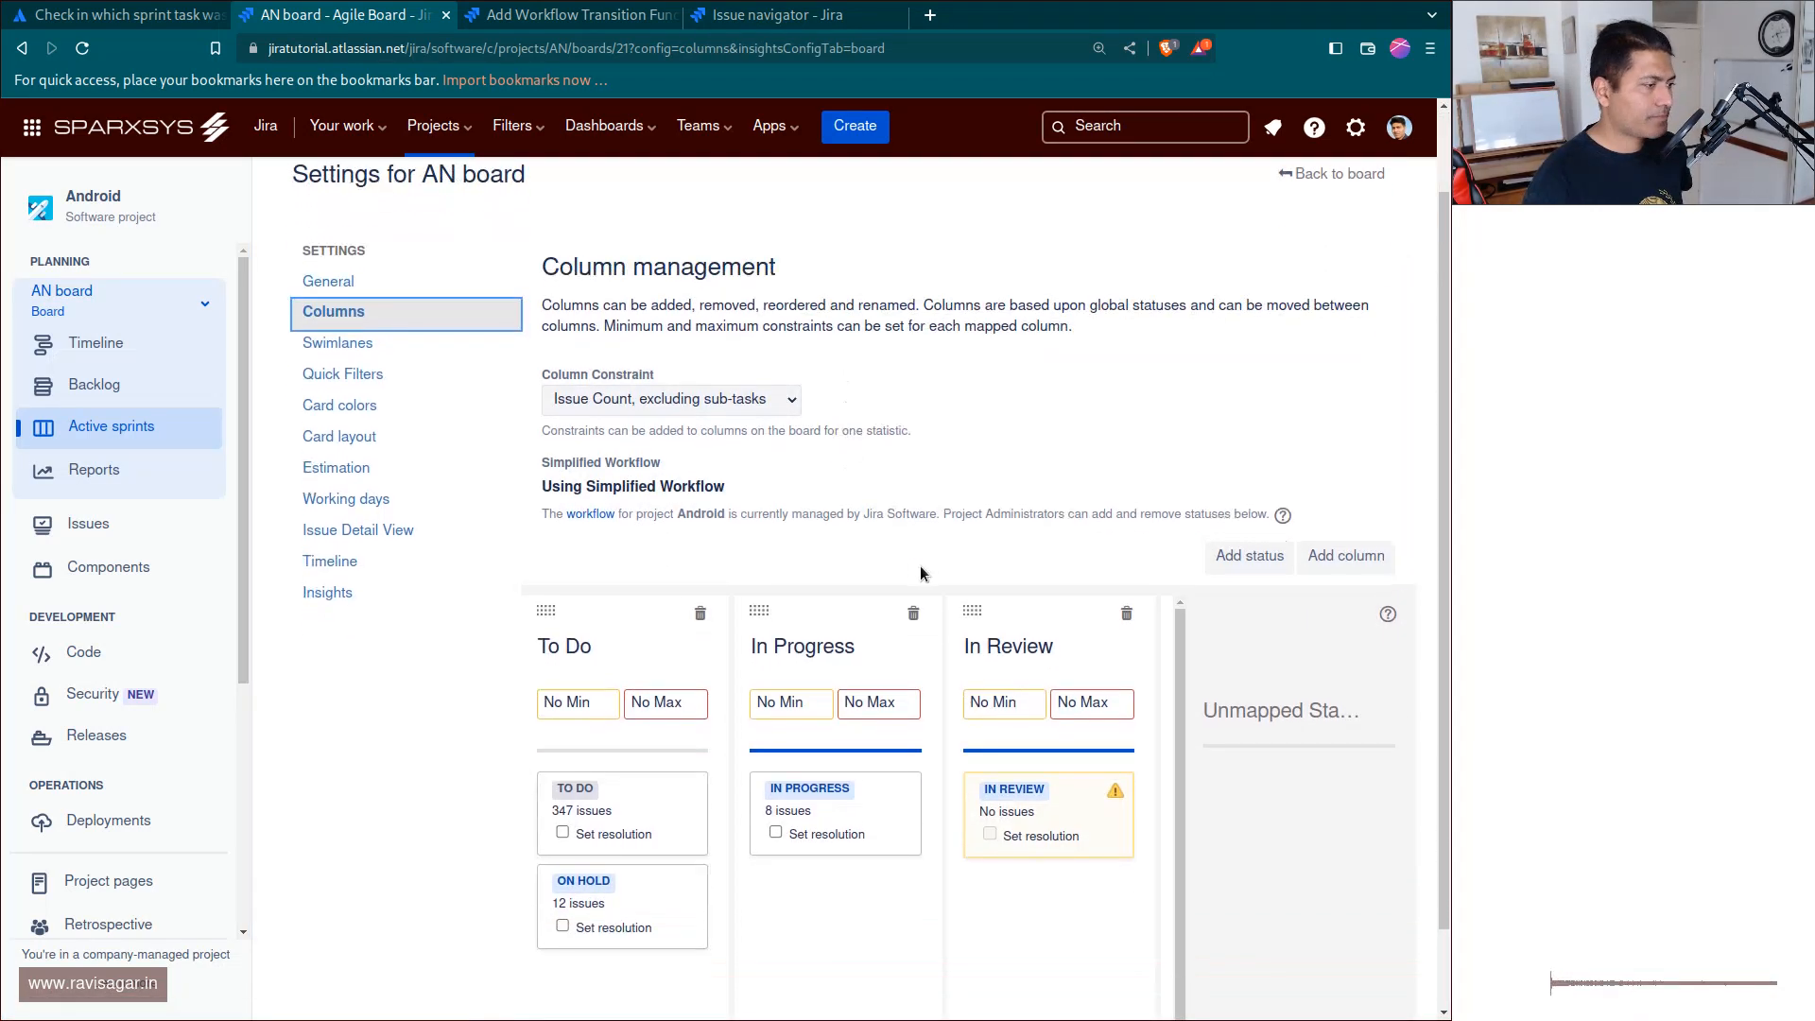
left_click(253, 202)
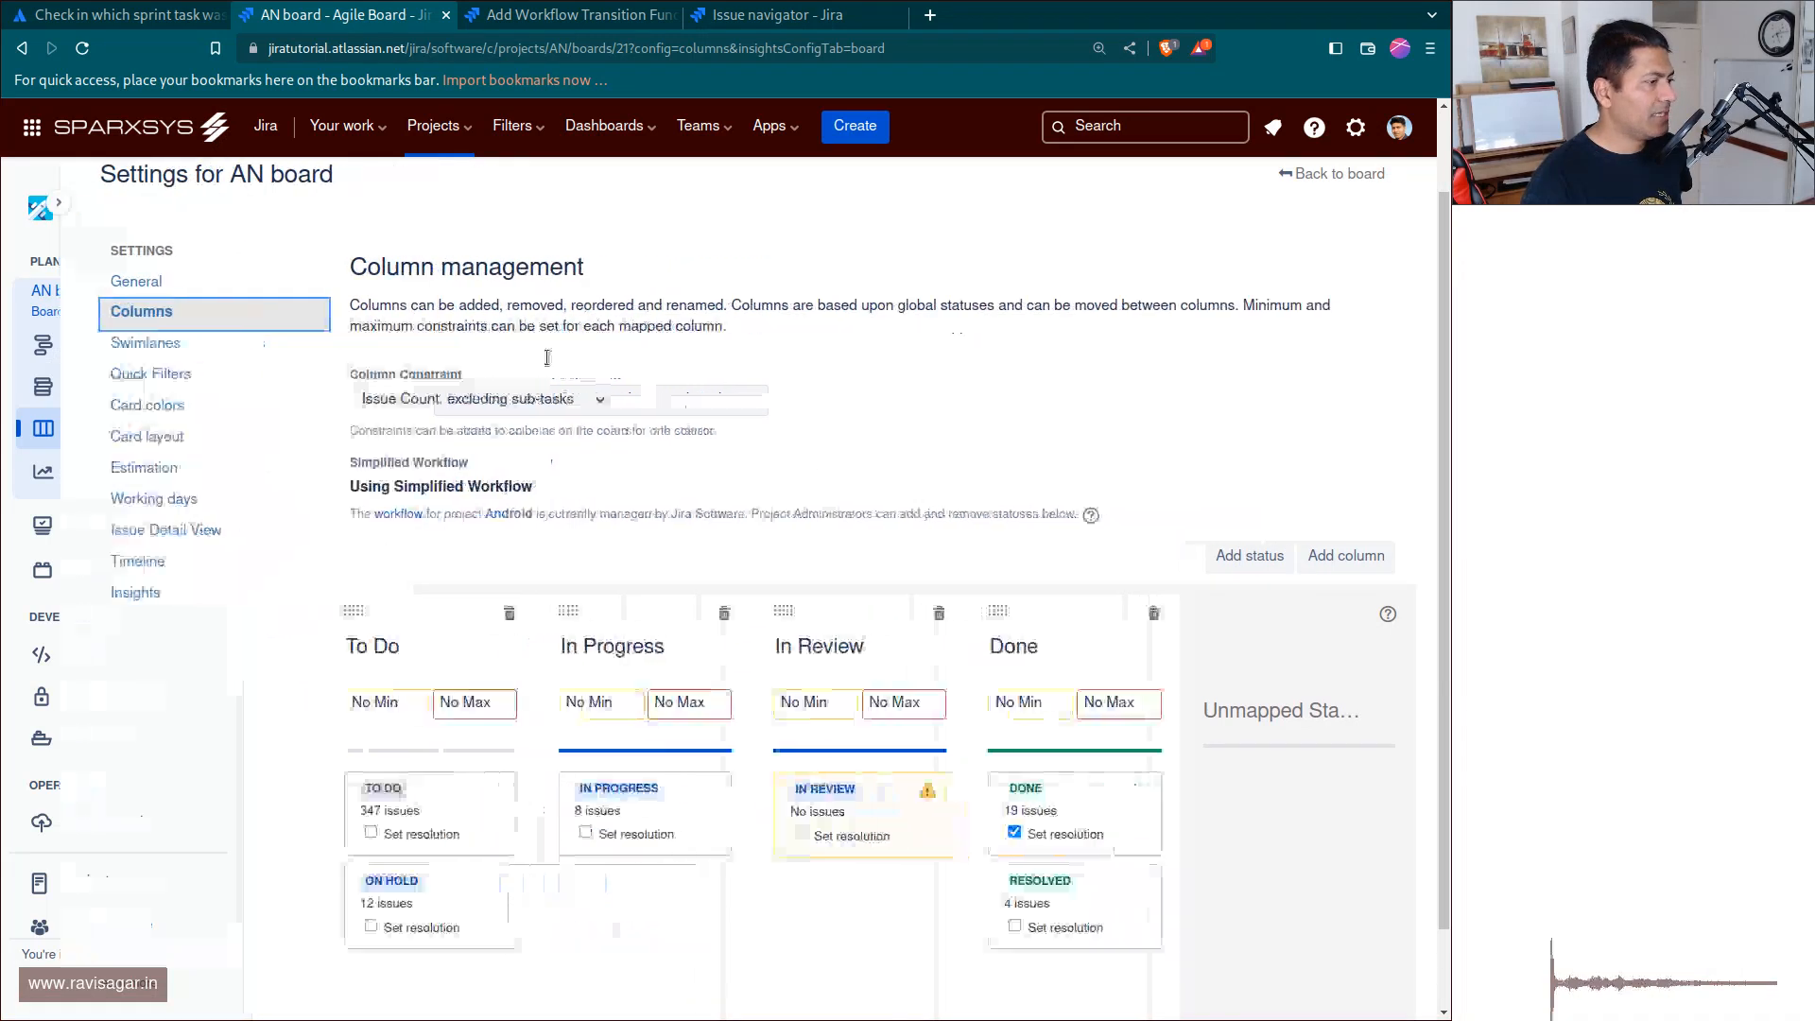
scroll(1002, 624, "down", 1)
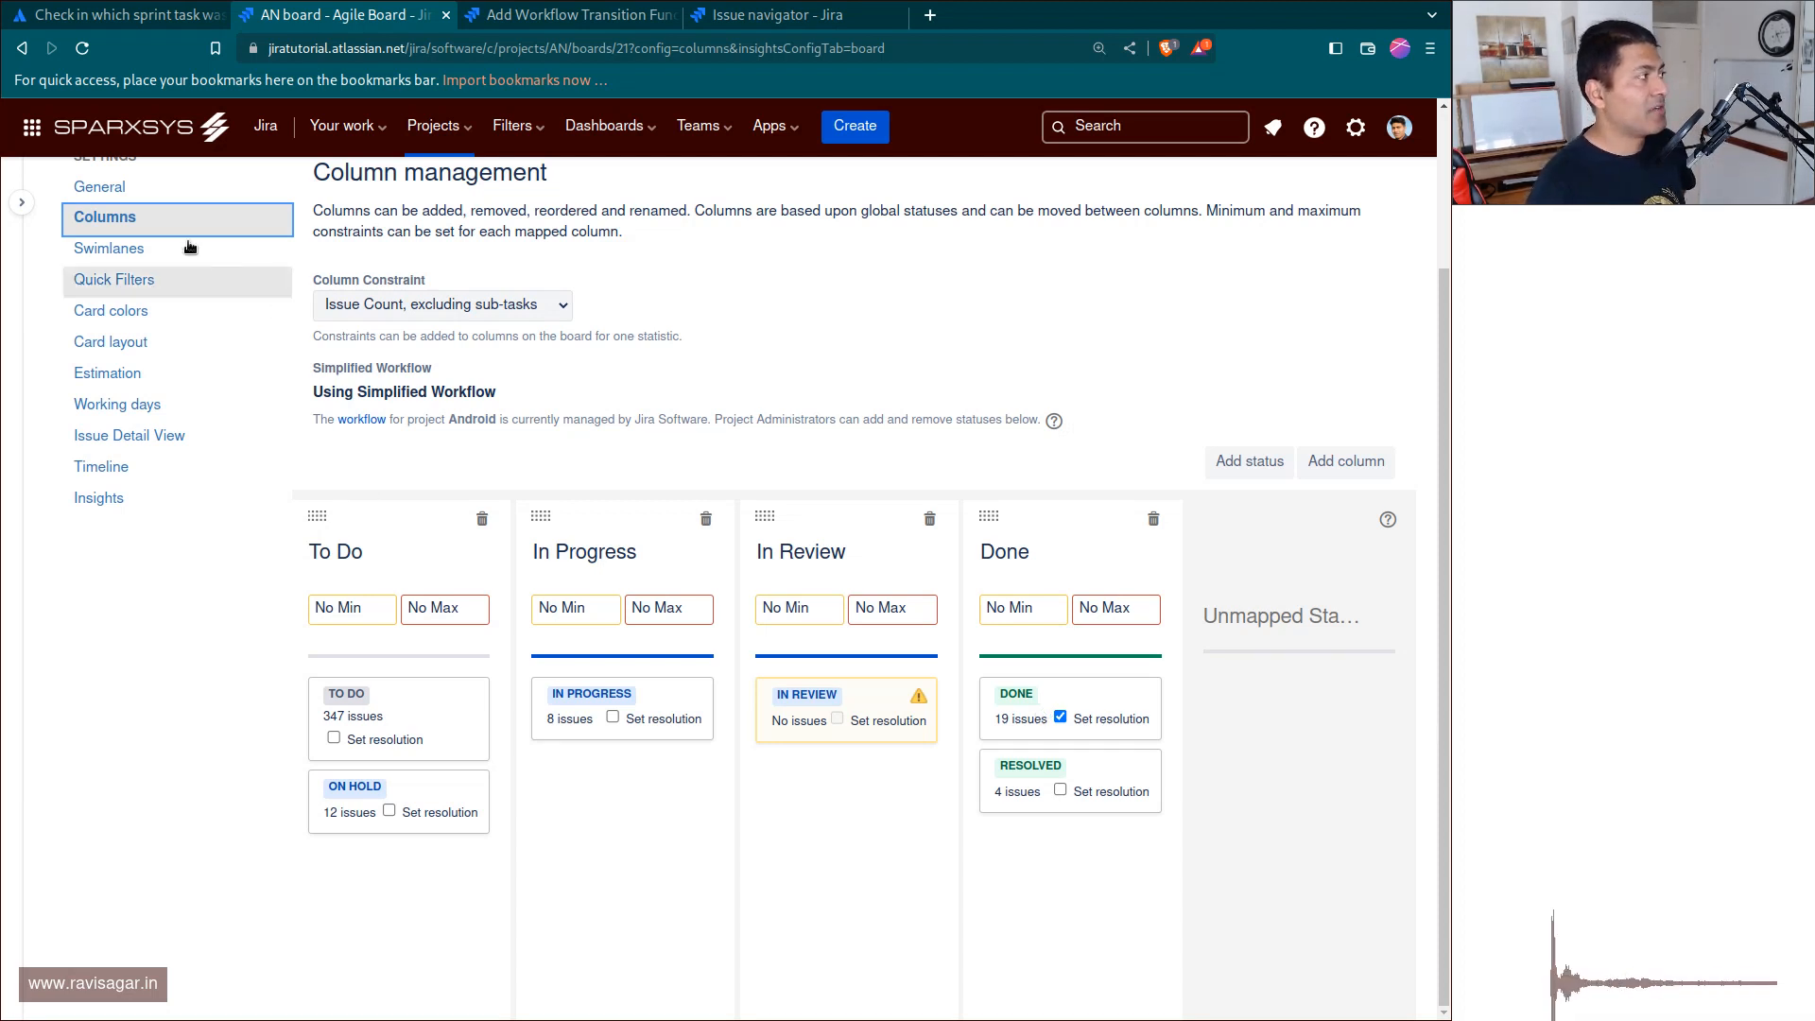
left_click(124, 18)
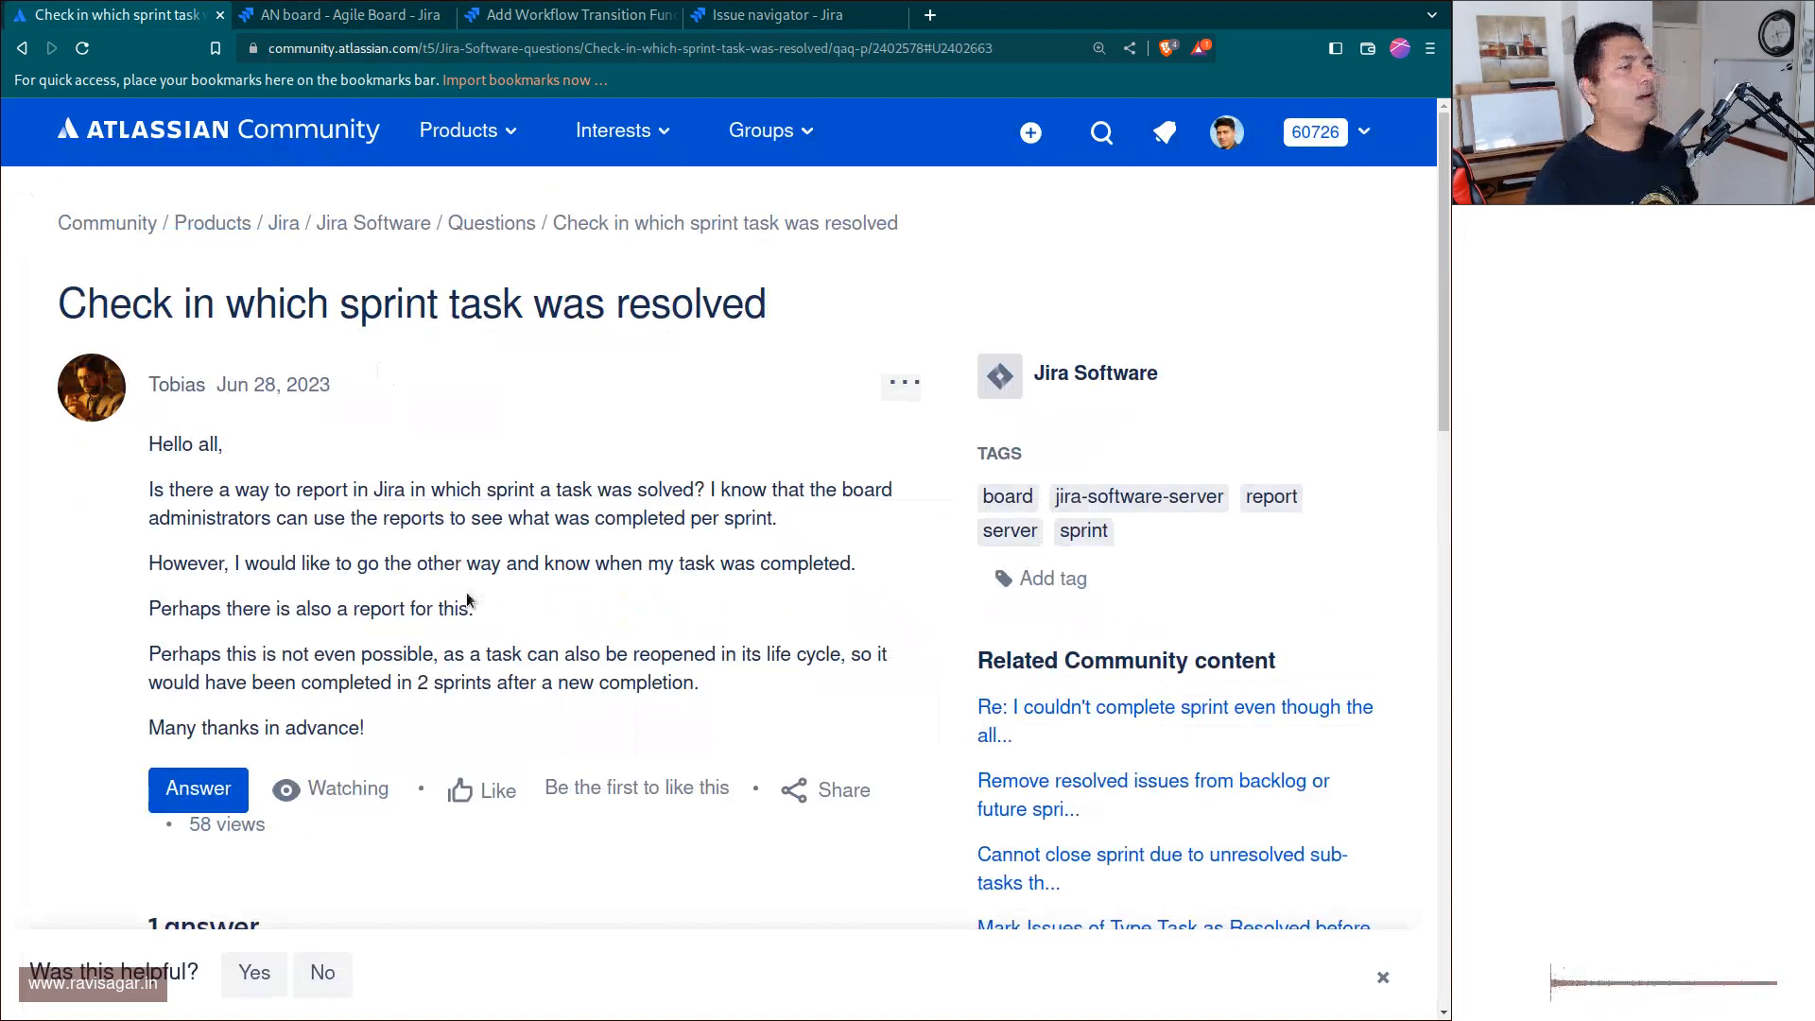